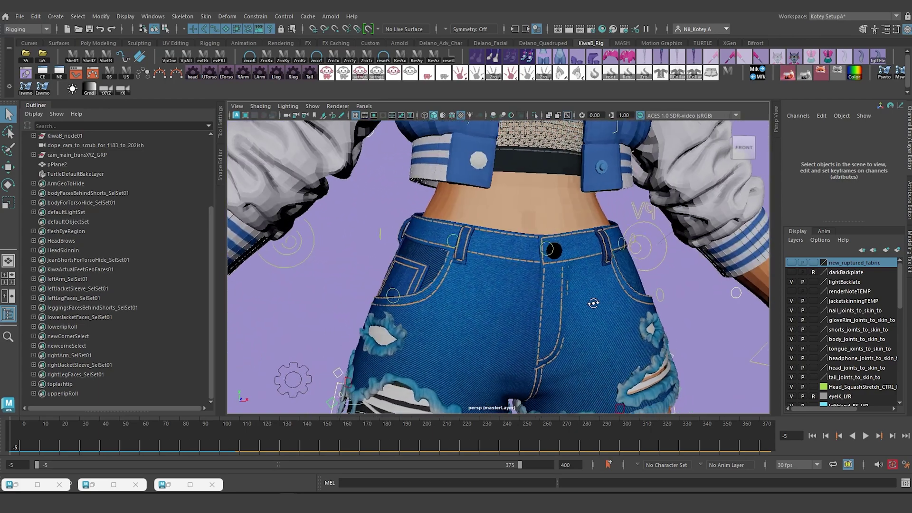
# Unbind the skin from the main denim shorts mesh
pyautogui.click(501, 295)
pyautogui.keyDown('alt'); pyautogui.moveTo(534, 280); pyautogui.dragTo(514, 274); pyautogui.keyUp('alt')
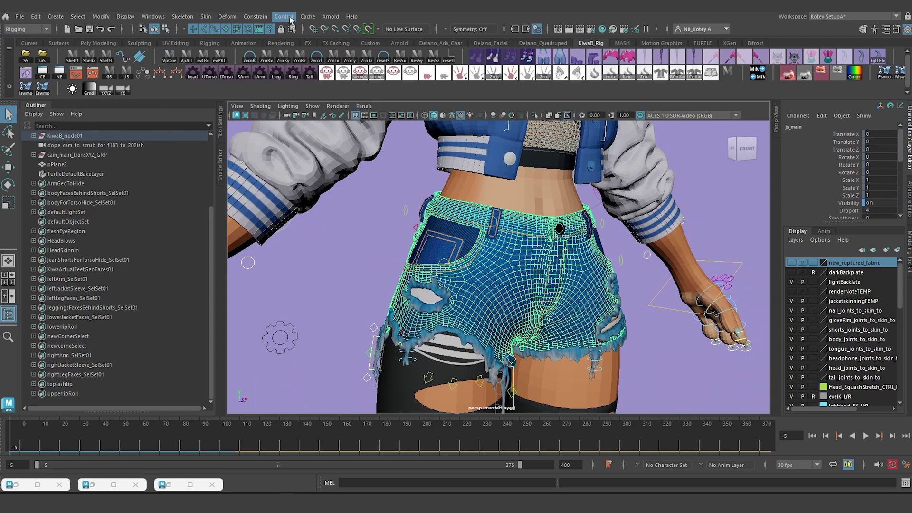
pyautogui.click(206, 17)
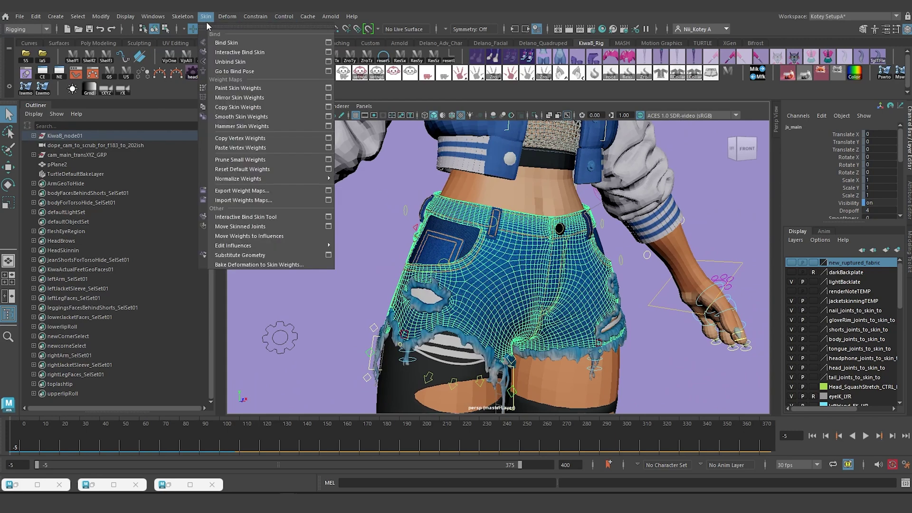
pyautogui.click(265, 63)
# Turn on Hip Ctrls Visibility on the lower torso settings control
pyautogui.moveTo(411, 294)
pyautogui.keyDown('alt'); pyautogui.mouseDown()
pyautogui.moveTo(415, 286)
pyautogui.moveTo(419, 306)
pyautogui.mouseUp(); pyautogui.keyUp('alt')
pyautogui.click(293, 309)
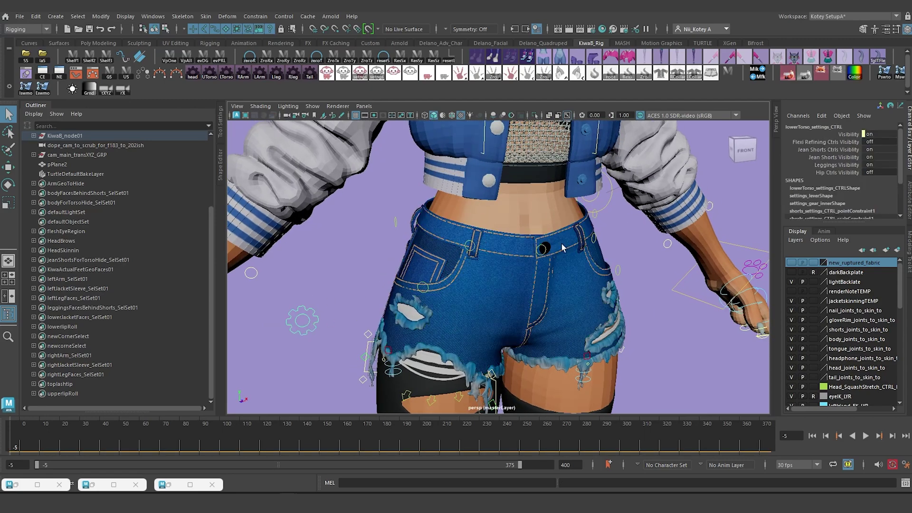
pyautogui.click(832, 173)
pyautogui.moveTo(549, 233); pyautogui.dragTo(737, 226, button='middle')
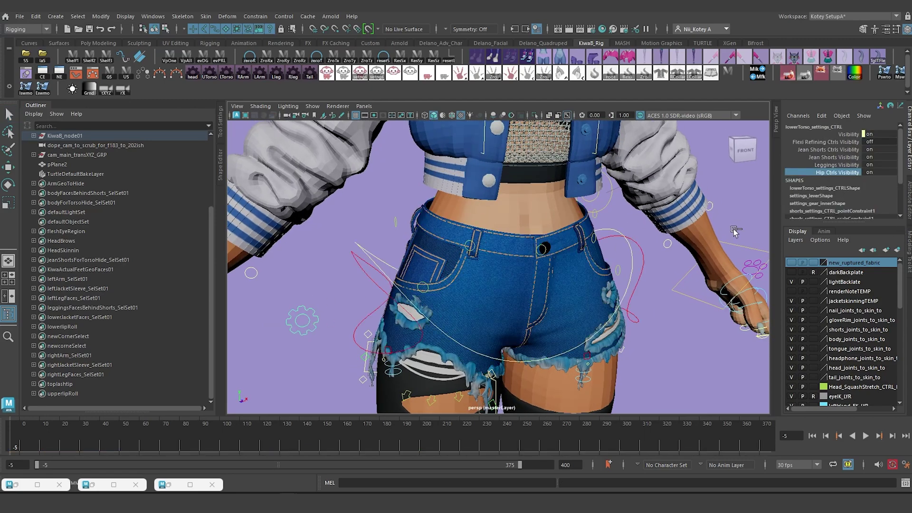
# Test-rotate the hip control to check how the shorts follow, and undo the rotation
pyautogui.keyDown('alt'); pyautogui.moveTo(585, 281); pyautogui.dragTo(533, 271); pyautogui.keyUp('alt')
pyautogui.click(382, 243)
pyautogui.press('e')
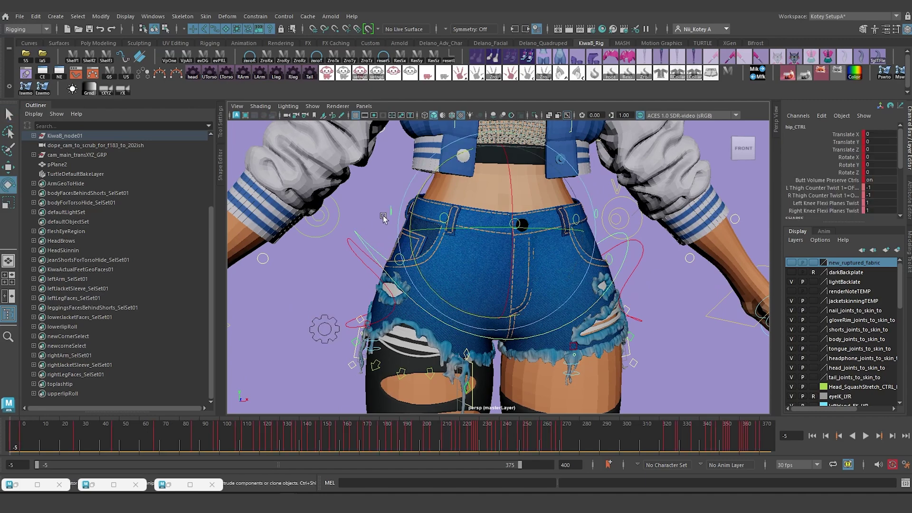
pyautogui.moveTo(416, 203); pyautogui.dragTo(419, 214)
pyautogui.hotkey('ctrl', 'z')
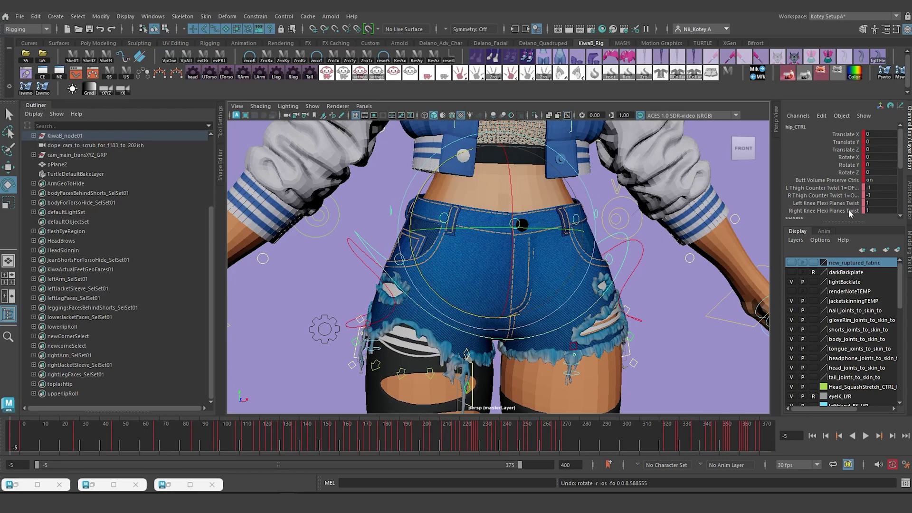
# Test-move the front control at the shorts' waistband outward along Z, and undo the move
pyautogui.click(281, 284)
pyautogui.keyDown('alt'); pyautogui.moveTo(551, 234); pyautogui.dragTo(512, 261); pyautogui.keyUp('alt')
pyautogui.click(469, 252)
pyautogui.keyDown('alt'); pyautogui.moveTo(513, 262); pyautogui.dragTo(572, 277, button='right'); pyautogui.keyUp('alt')
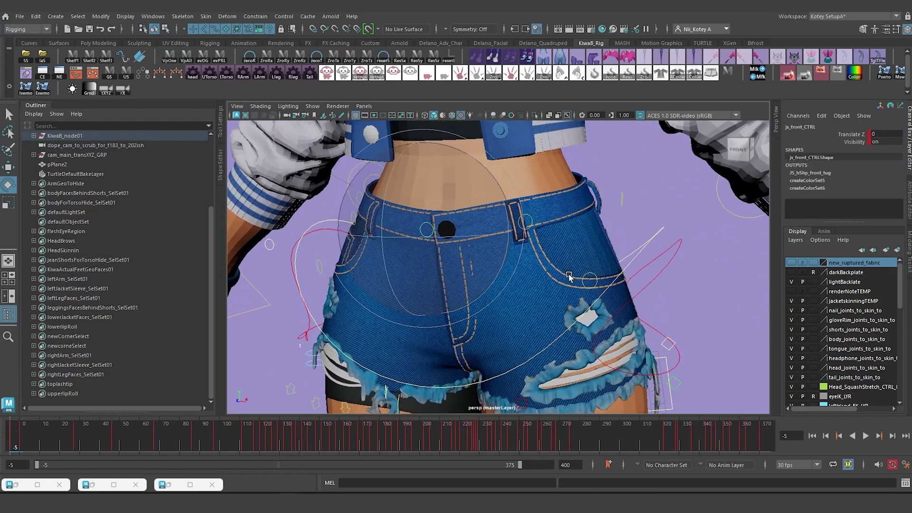
pyautogui.keyDown('alt'); pyautogui.moveTo(553, 245); pyautogui.dragTo(594, 278, button='middle'); pyautogui.keyUp('alt')
pyautogui.keyDown('alt'); pyautogui.moveTo(507, 295); pyautogui.dragTo(502, 302); pyautogui.keyUp('alt')
pyautogui.press('w')
pyautogui.moveTo(424, 302); pyautogui.dragTo(417, 312)
pyautogui.hotkey('ctrl', 'z')
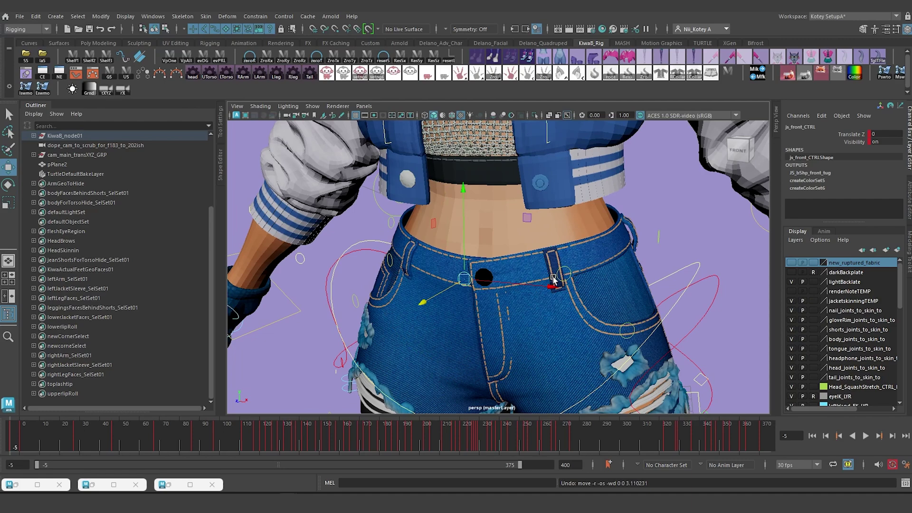
# Test-move the left front side control beside the belt loop, and undo the move
pyautogui.click(565, 267)
pyautogui.moveTo(595, 291); pyautogui.dragTo(568, 306)
pyautogui.hotkey('ctrl', 'z')
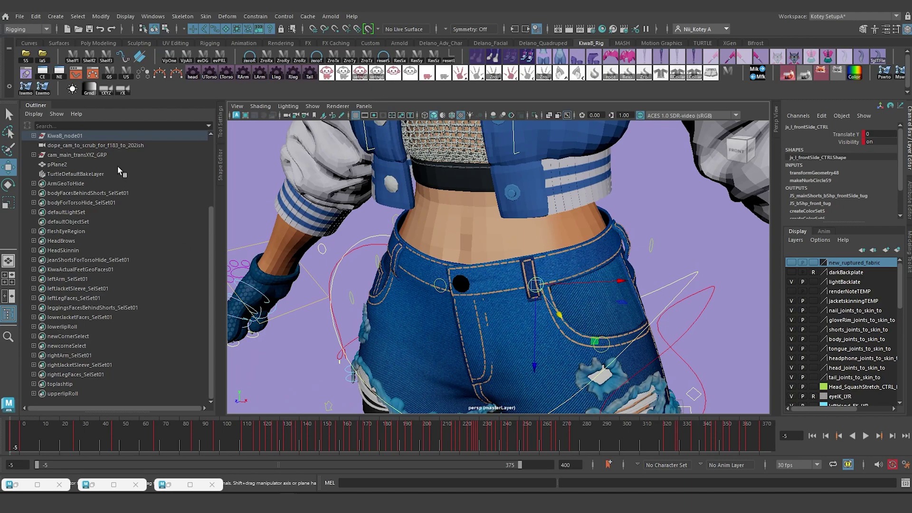
# Open the Shape Editor, collapse the head and body blendshapes folders, and widen the Name column
pyautogui.click(220, 164)
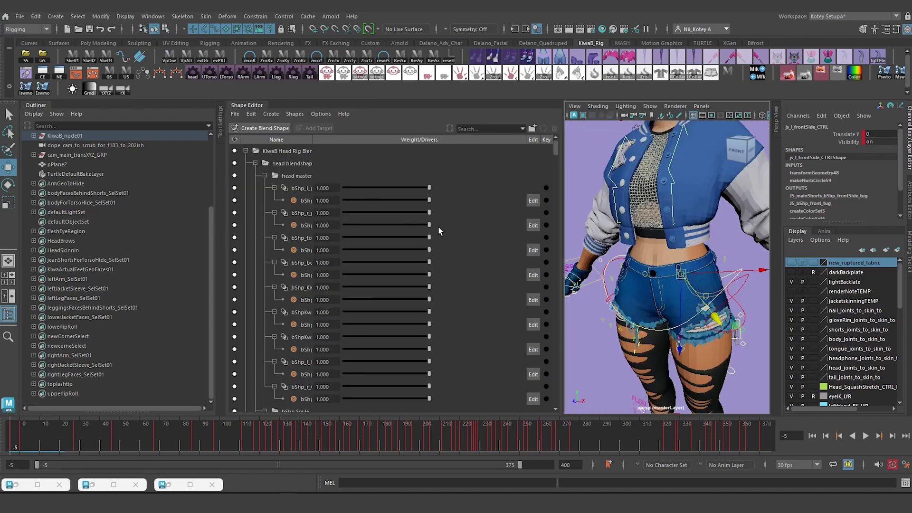
pyautogui.click(247, 152)
pyautogui.click(246, 151)
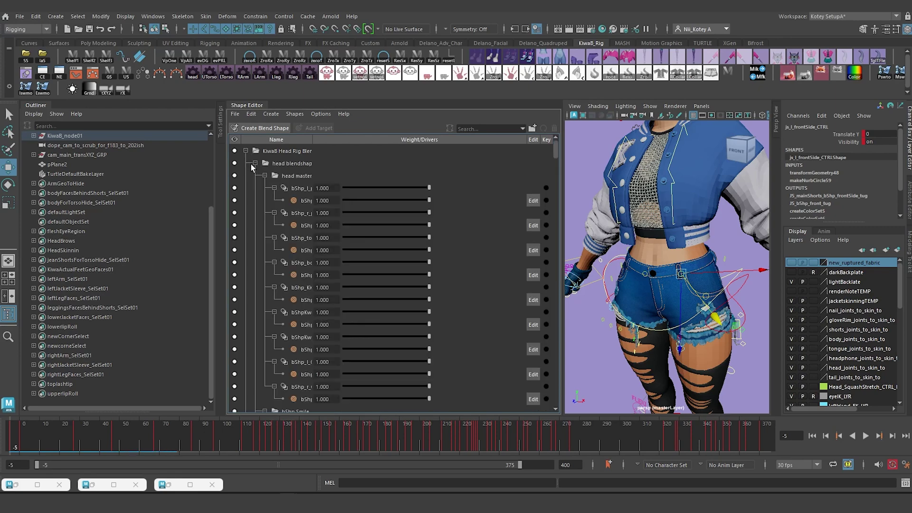
pyautogui.click(254, 163)
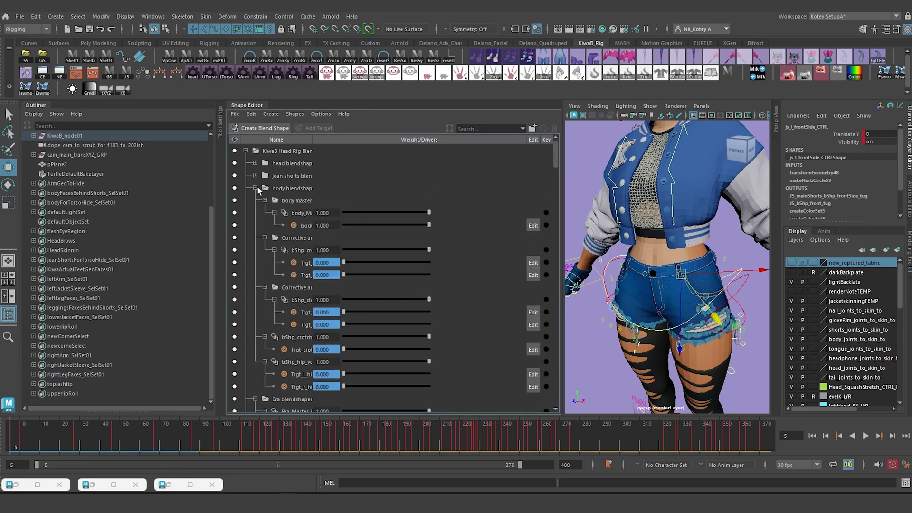
pyautogui.click(256, 188)
pyautogui.moveTo(312, 142); pyautogui.dragTo(357, 142)
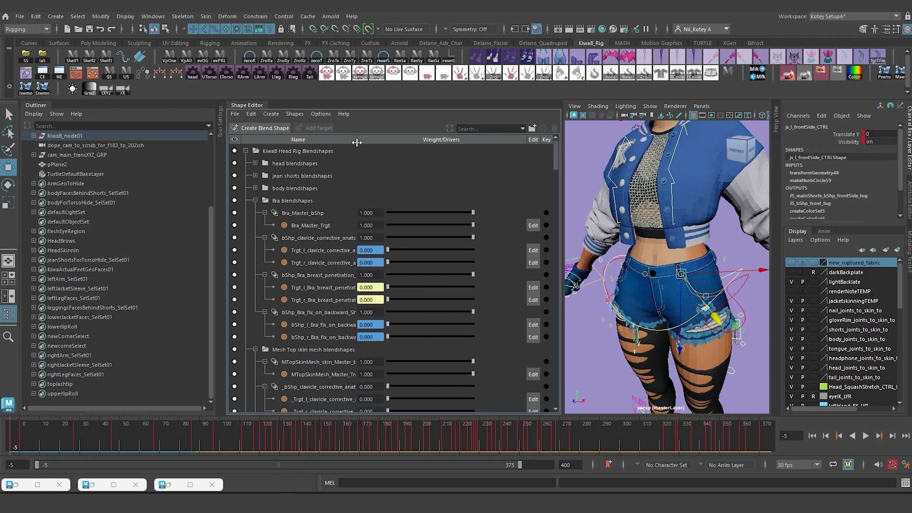
# Collapse the remaining blendshape folders from Bra through Sneaker Blendshapes in the Shape Editor
pyautogui.click(255, 201)
pyautogui.click(255, 212)
pyautogui.click(256, 226)
pyautogui.click(255, 237)
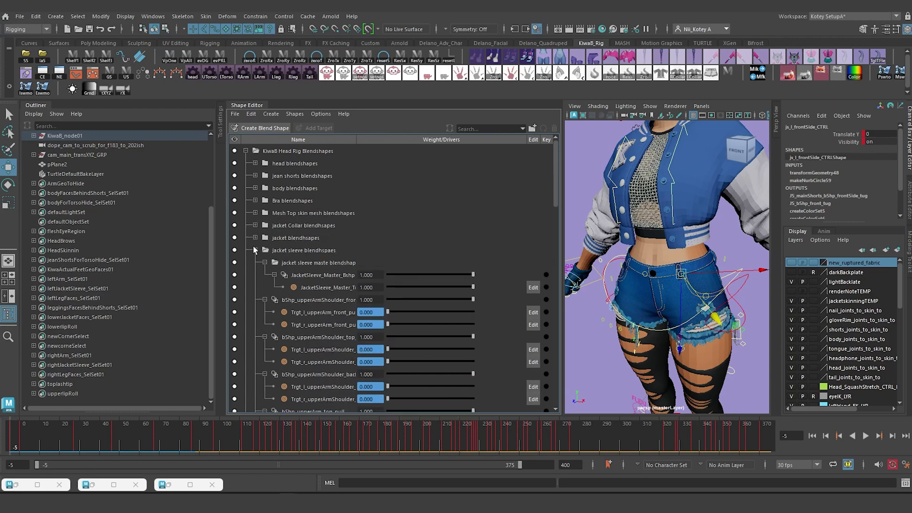
pyautogui.click(255, 250)
pyautogui.click(255, 262)
pyautogui.click(255, 274)
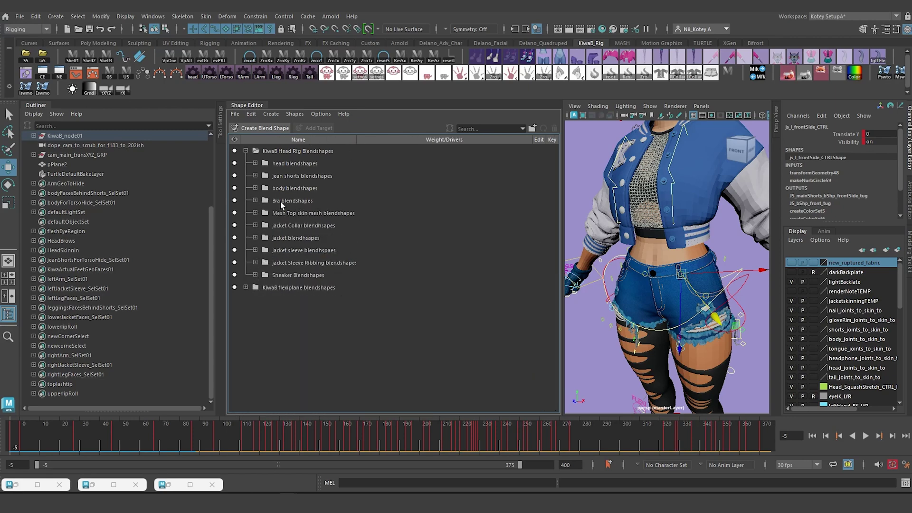
# Expand the jean shorts blendshapes folder and collapse all of its subfolders and the two correction blendshapes
pyautogui.click(255, 176)
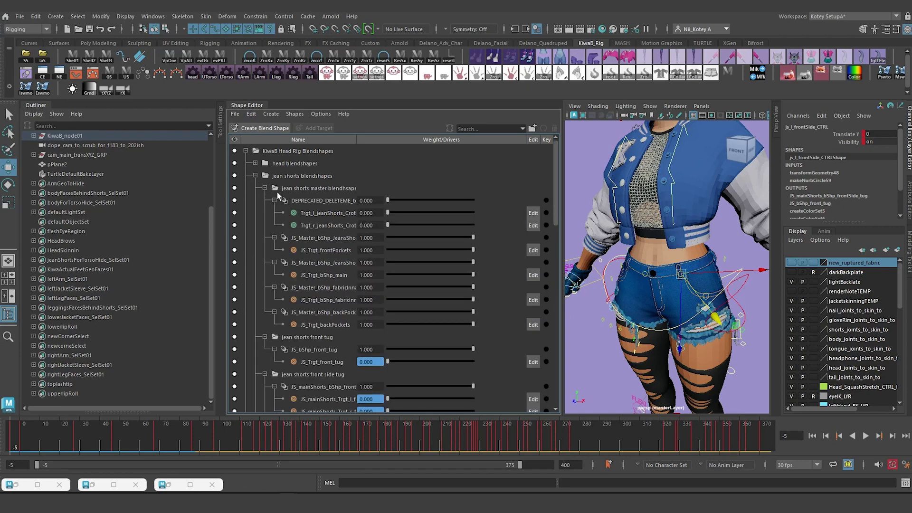
pyautogui.click(265, 188)
pyautogui.click(265, 201)
pyautogui.click(265, 213)
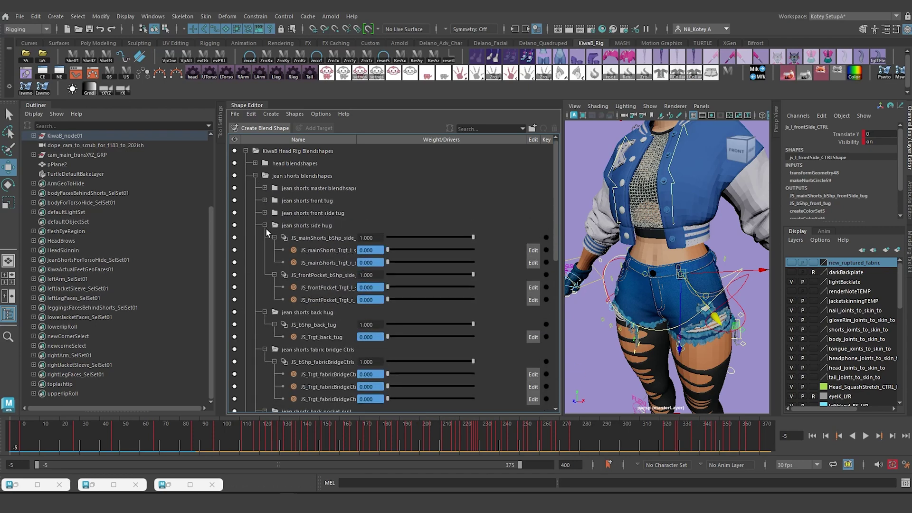
pyautogui.click(264, 225)
pyautogui.click(265, 237)
pyautogui.click(264, 250)
pyautogui.click(265, 262)
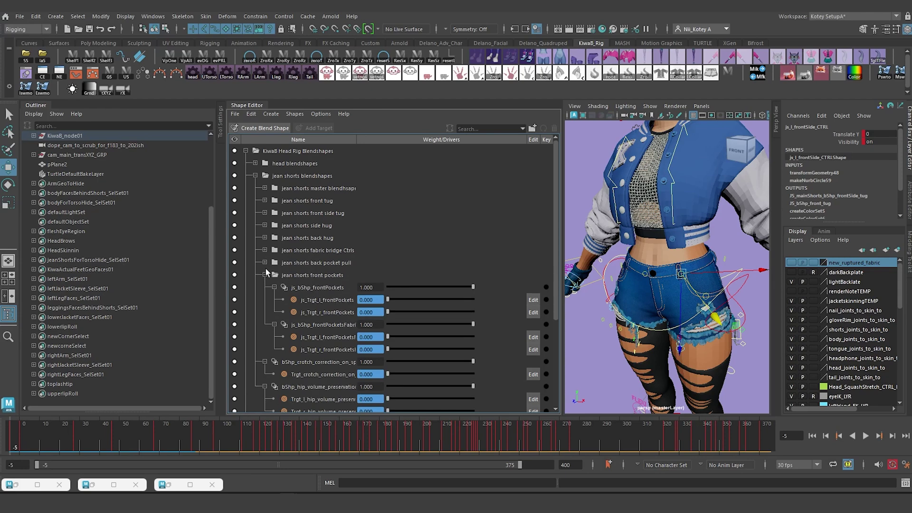
pyautogui.click(265, 275)
pyautogui.click(265, 287)
pyautogui.click(264, 299)
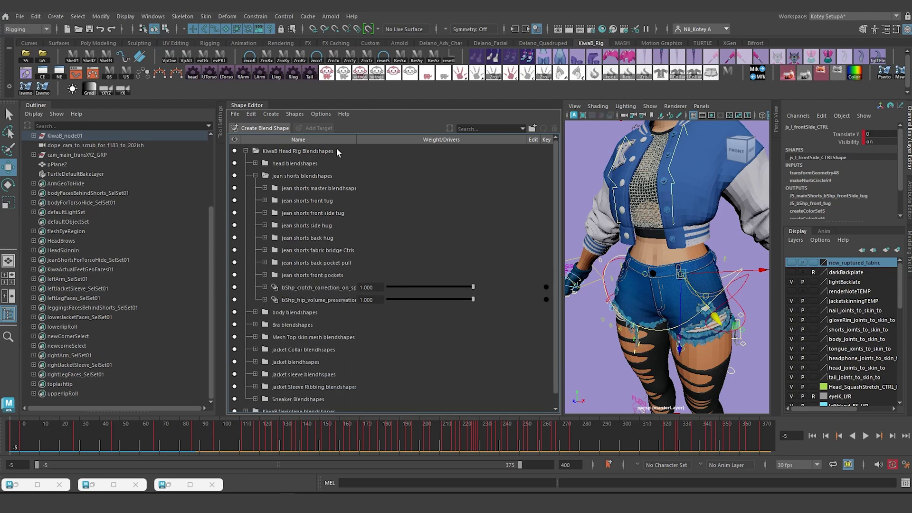
# Hide the Outliner and select the separate target shorts mesh beside the character belonging to the jean shorts master blendshapes
pyautogui.click(316, 188)
pyautogui.press('a')
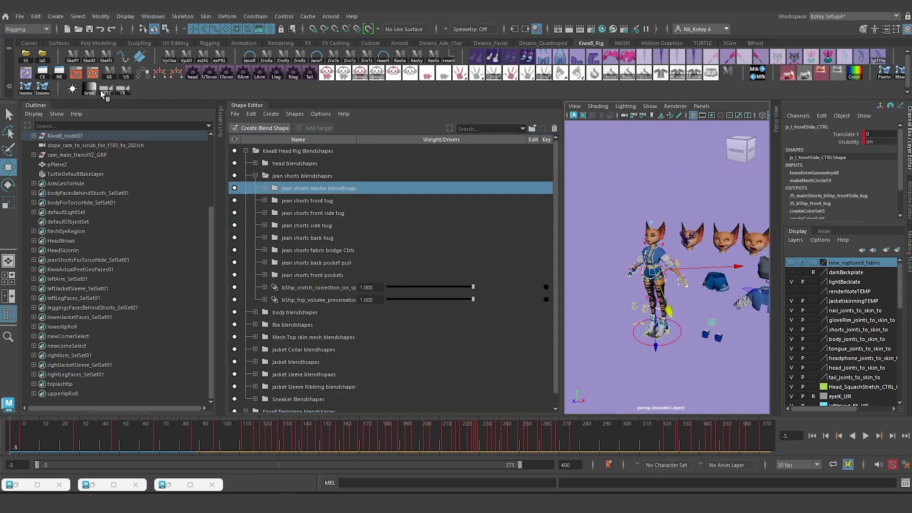
pyautogui.click(42, 105)
pyautogui.keyDown('alt'); pyautogui.moveTo(672, 244); pyautogui.dragTo(702, 291, button='right'); pyautogui.keyUp('alt')
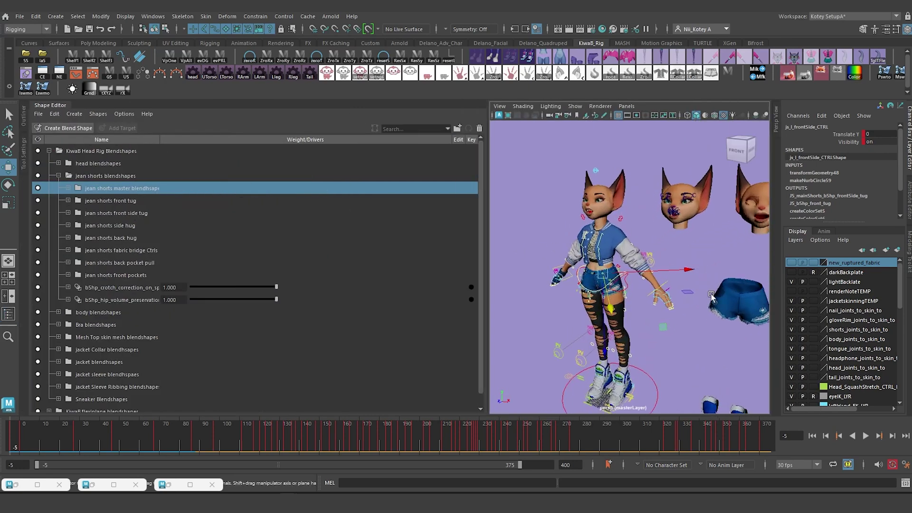
pyautogui.click(735, 302)
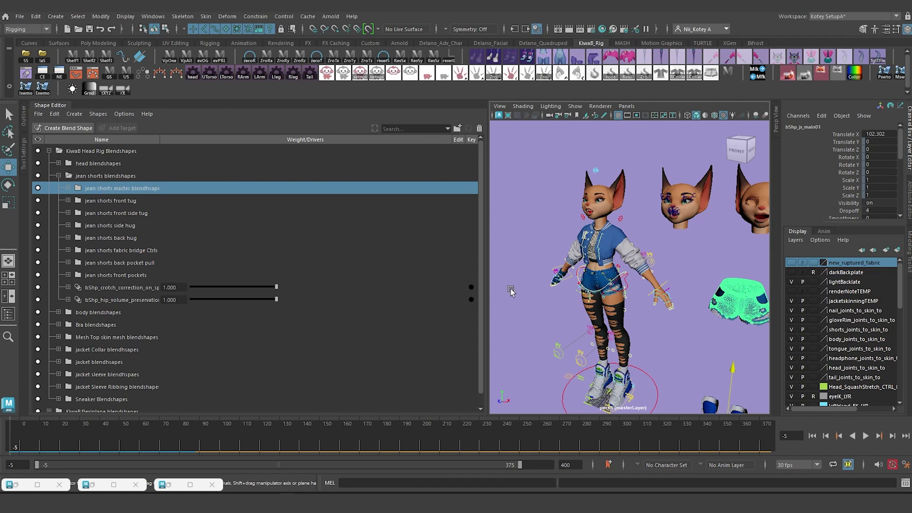
# Try out the controls around the shorts' pockets on the character and undo the test changes
pyautogui.keyDown('alt'); pyautogui.moveTo(500, 287); pyautogui.dragTo(572, 256, button='right'); pyautogui.keyUp('alt')
pyautogui.keyDown('alt'); pyautogui.moveTo(571, 256); pyautogui.dragTo(592, 204, button='middle'); pyautogui.keyUp('alt')
pyautogui.keyDown('alt'); pyautogui.moveTo(593, 204); pyautogui.dragTo(659, 259, button='right'); pyautogui.keyUp('alt')
pyautogui.keyDown('alt'); pyautogui.moveTo(660, 259); pyautogui.dragTo(641, 255, button='middle'); pyautogui.keyUp('alt')
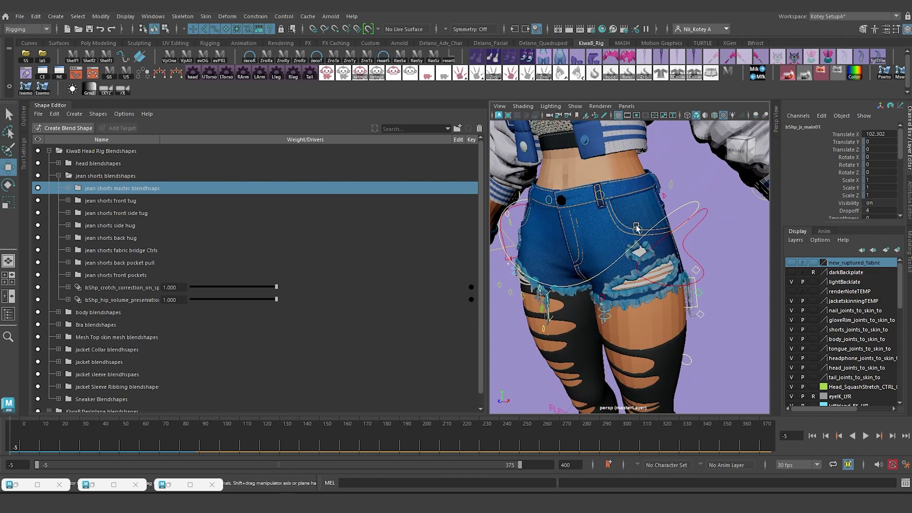
pyautogui.click(638, 228)
pyautogui.keyDown('alt'); pyautogui.moveTo(639, 230); pyautogui.dragTo(708, 259); pyautogui.keyUp('alt')
pyautogui.hotkey('ctrl', 'z')
pyautogui.hotkey('ctrl', 'z')
pyautogui.click(654, 229)
pyautogui.hotkey('ctrl', 'z')
pyautogui.keyDown('alt'); pyautogui.moveTo(649, 248); pyautogui.dragTo(756, 245); pyautogui.keyUp('alt')
pyautogui.moveTo(645, 218)
pyautogui.keyDown('alt'); pyautogui.mouseDown(button='right')
pyautogui.moveTo(635, 228)
pyautogui.moveTo(657, 229)
pyautogui.moveTo(637, 209)
pyautogui.moveTo(641, 222)
pyautogui.mouseUp(button='right'); pyautogui.keyUp('alt')
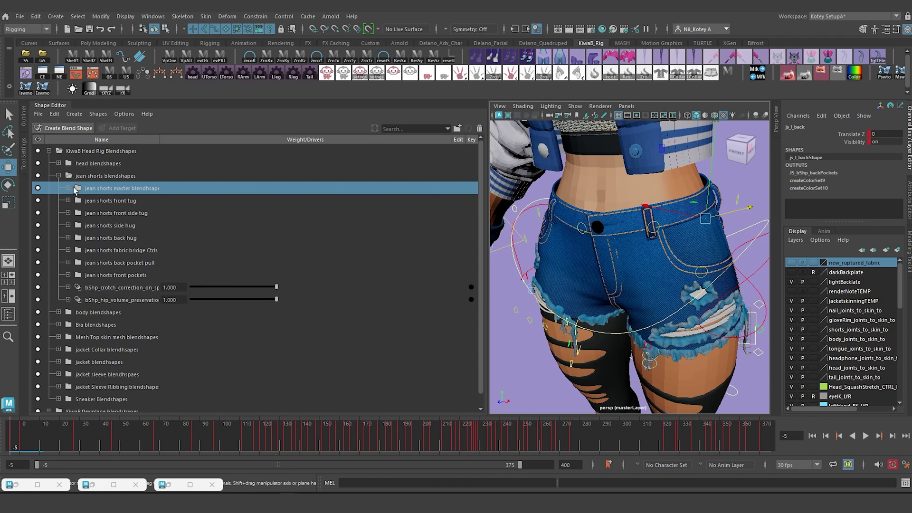
# Delete the jean shorts front tug, front side tug, side hug and back hug blendshape folders
pyautogui.click(119, 200)
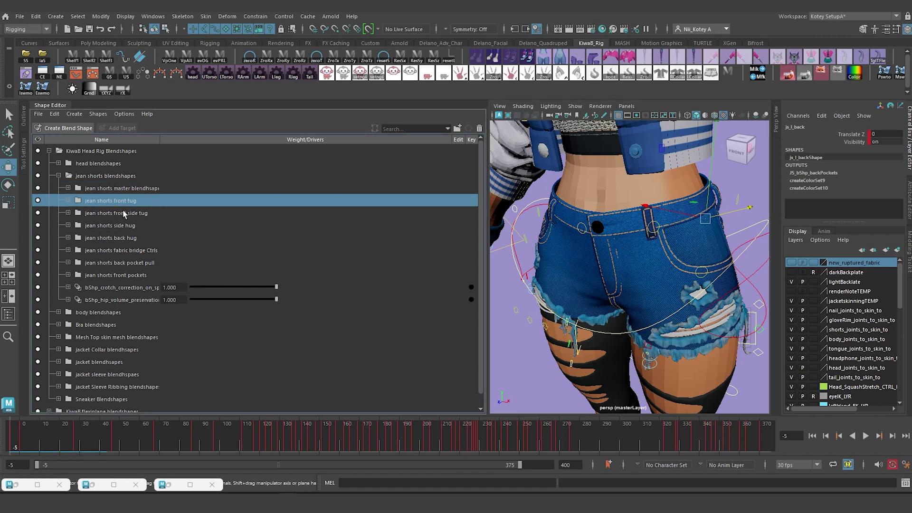
pyautogui.keyDown('shift'); pyautogui.click(122, 212); pyautogui.keyUp('shift')
pyautogui.keyDown('shift'); pyautogui.click(122, 227); pyautogui.keyUp('shift')
pyautogui.keyDown('shift'); pyautogui.click(125, 238); pyautogui.keyUp('shift')
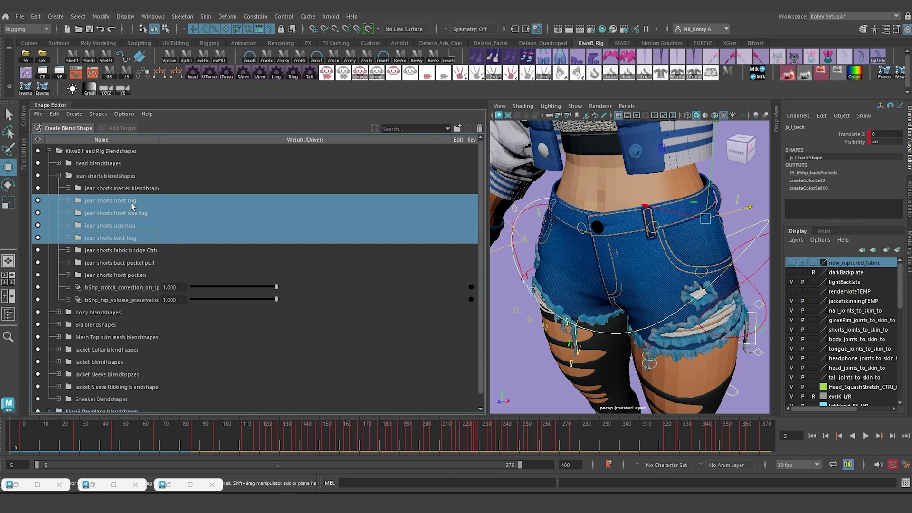
pyautogui.click(480, 129)
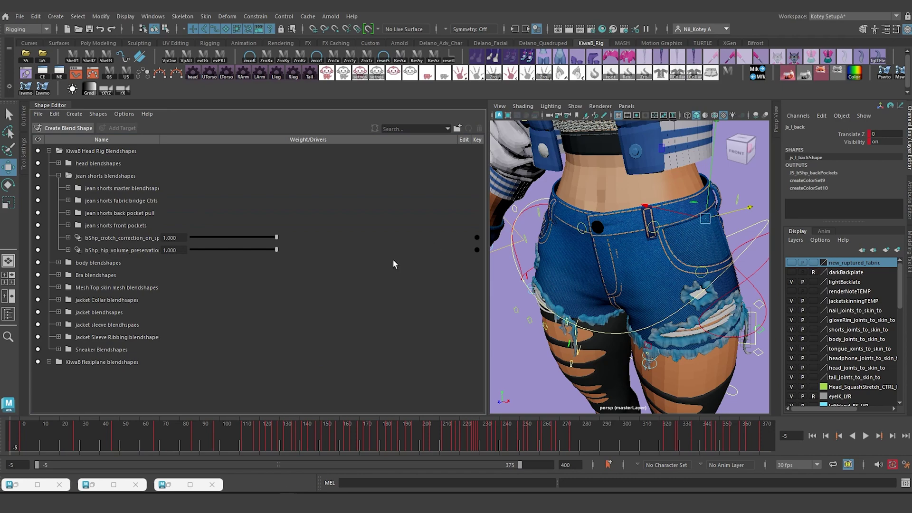
# Test-pull the outer and middle fabric bridge controls beside the torn shorts hem, undoing each move
pyautogui.moveTo(570, 291)
pyautogui.keyDown('alt'); pyautogui.mouseDown()
pyautogui.moveTo(605, 281)
pyautogui.moveTo(576, 281)
pyautogui.mouseUp(); pyautogui.keyUp('alt')
pyautogui.keyDown('alt'); pyautogui.moveTo(576, 280); pyautogui.dragTo(633, 223, button='middle'); pyautogui.keyUp('alt')
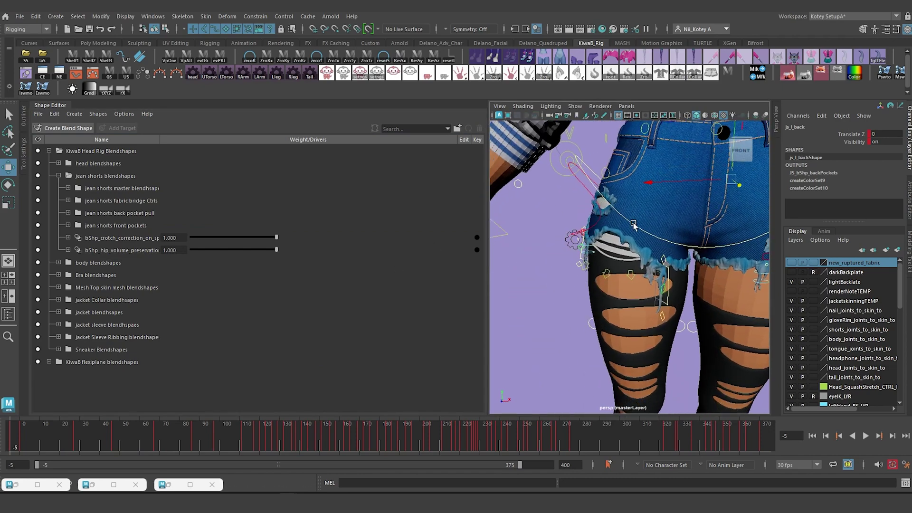
pyautogui.keyDown('alt'); pyautogui.moveTo(633, 224); pyautogui.dragTo(645, 311, button='right'); pyautogui.keyUp('alt')
pyautogui.keyDown('alt'); pyautogui.moveTo(645, 311); pyautogui.dragTo(589, 290); pyautogui.keyUp('alt')
pyautogui.click(534, 270)
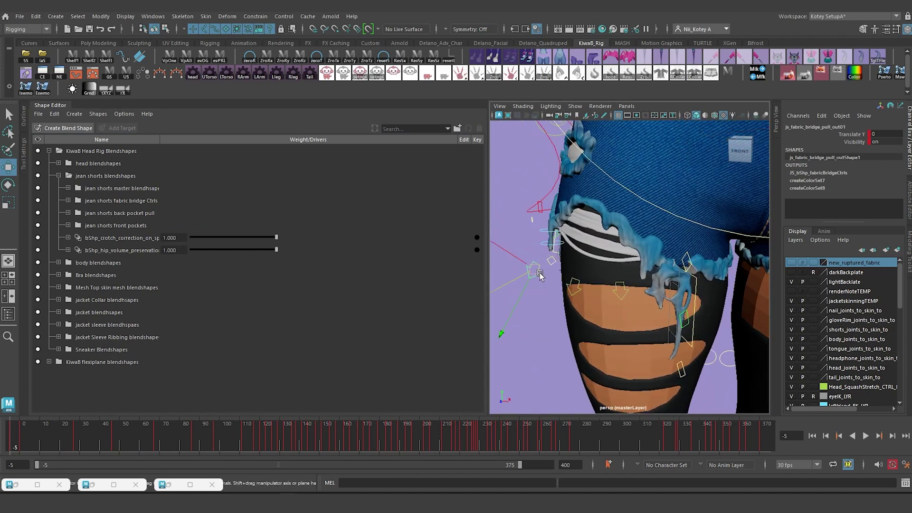
pyautogui.moveTo(519, 289); pyautogui.dragTo(516, 323)
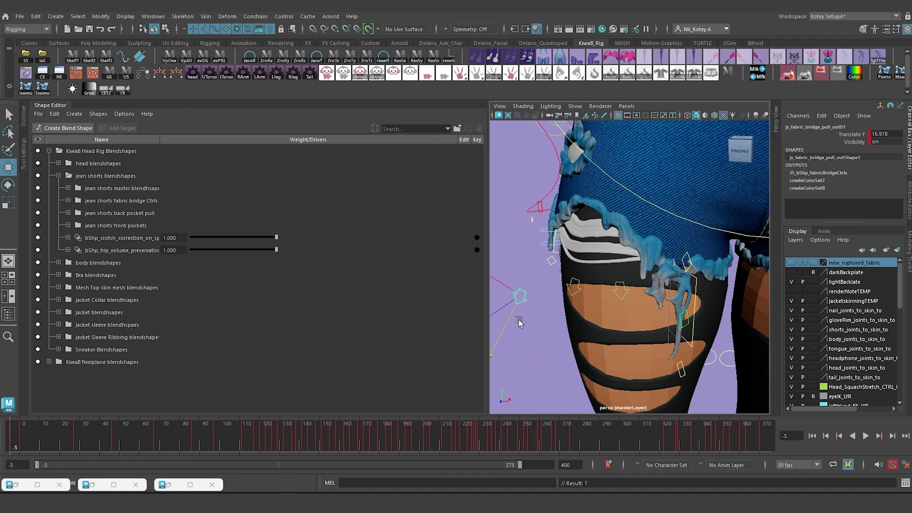
pyautogui.click(573, 289)
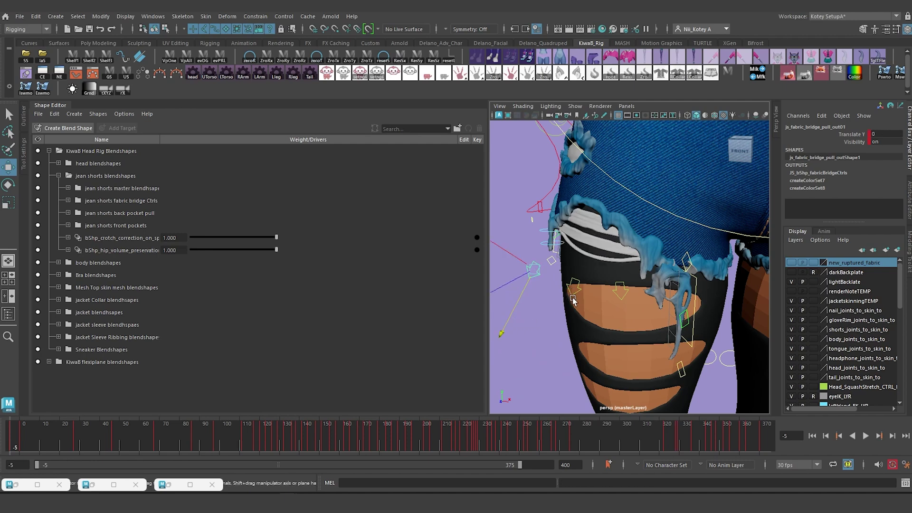
pyautogui.moveTo(567, 311); pyautogui.dragTo(564, 339)
pyautogui.hotkey('ctrl', 'z')
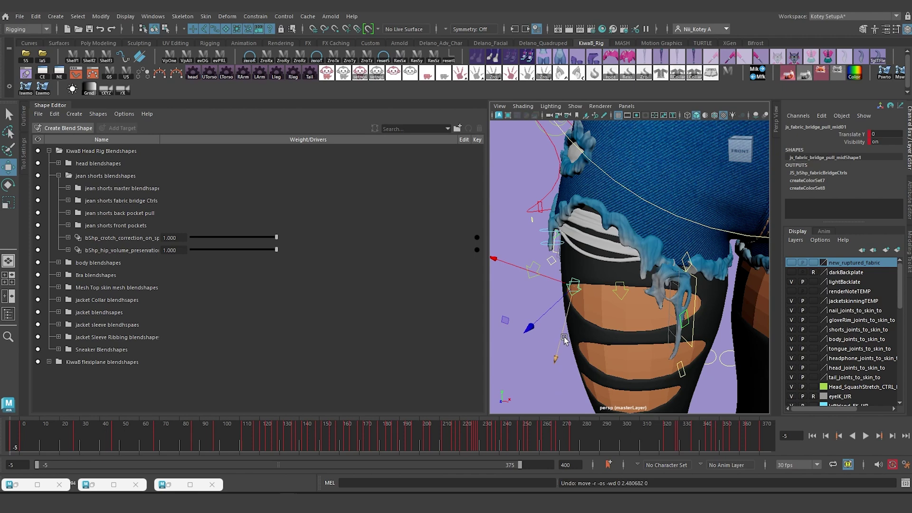
# Delete the jean shorts fabric bridge Ctrls folder and widen the Name column to show the full correction blendshape names
pyautogui.click(145, 201)
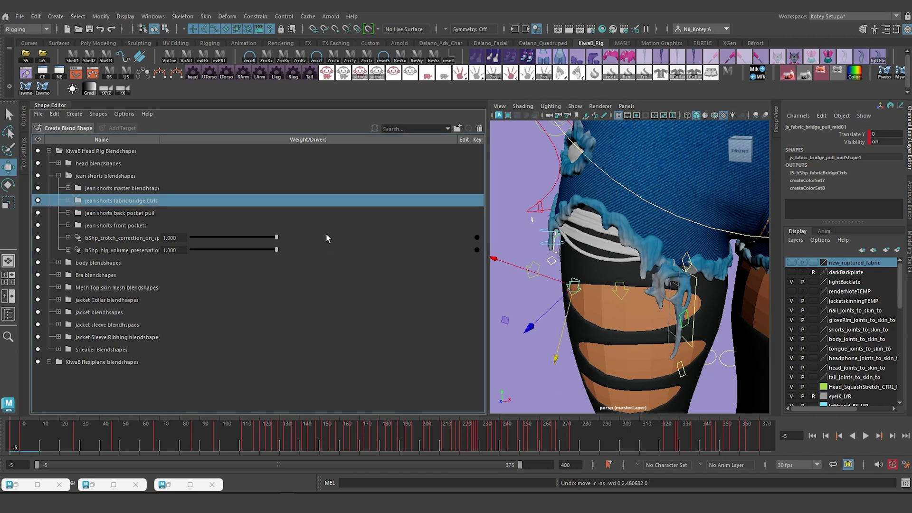
pyautogui.click(478, 128)
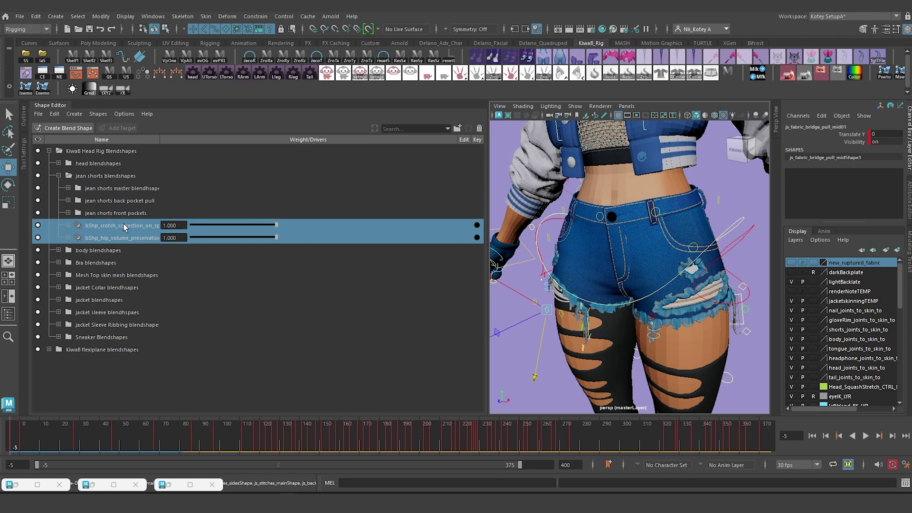
pyautogui.moveTo(161, 140); pyautogui.dragTo(204, 141)
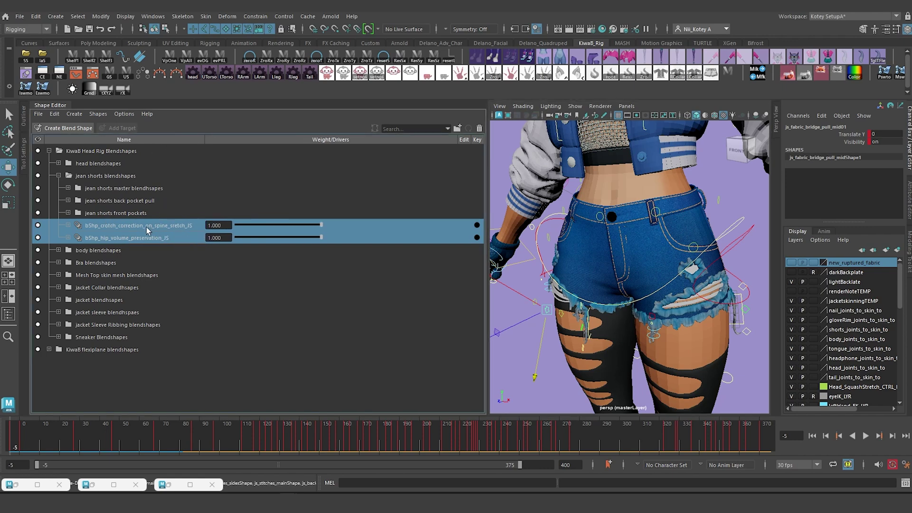
# Delete the crotch correction and hip volume preservation blendshapes from the jean shorts blendshapes
pyautogui.keyDown('alt'); pyautogui.moveTo(694, 316); pyautogui.dragTo(658, 271); pyautogui.keyUp('alt')
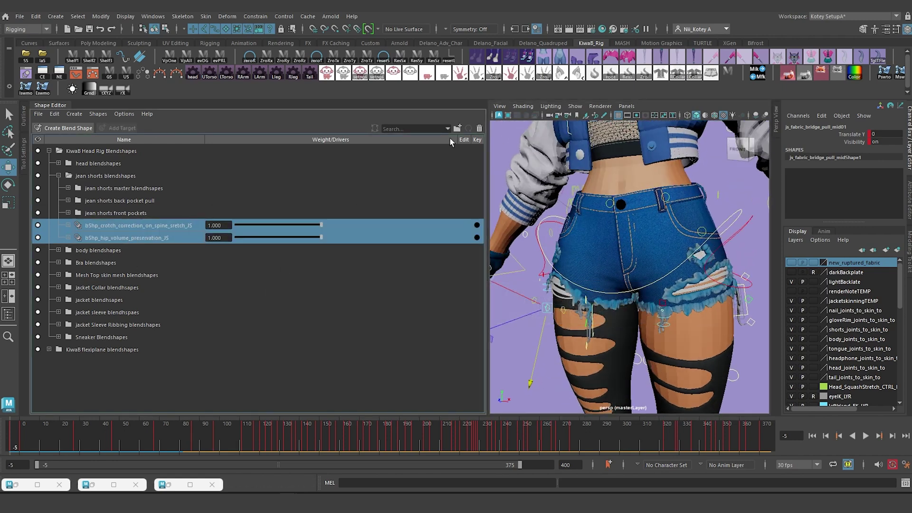
pyautogui.click(478, 130)
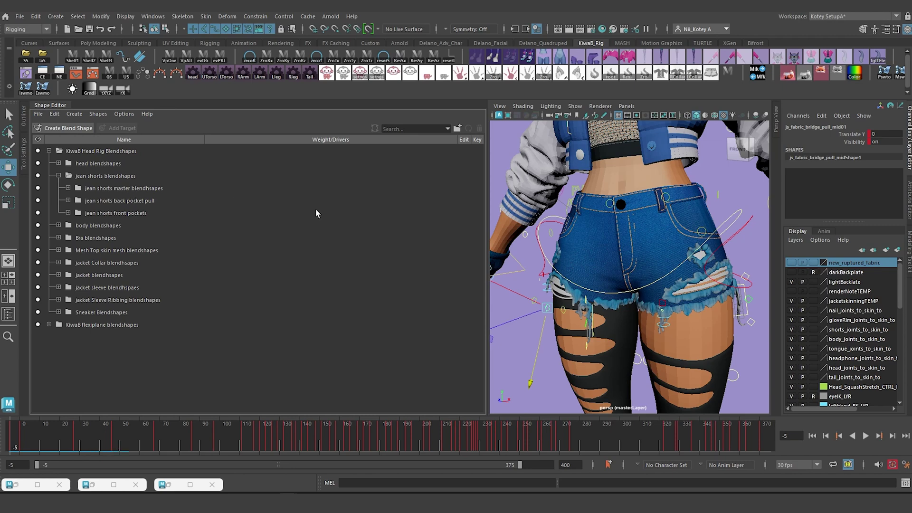
pyautogui.keyDown('alt'); pyautogui.moveTo(590, 263); pyautogui.dragTo(579, 266); pyautogui.keyUp('alt')
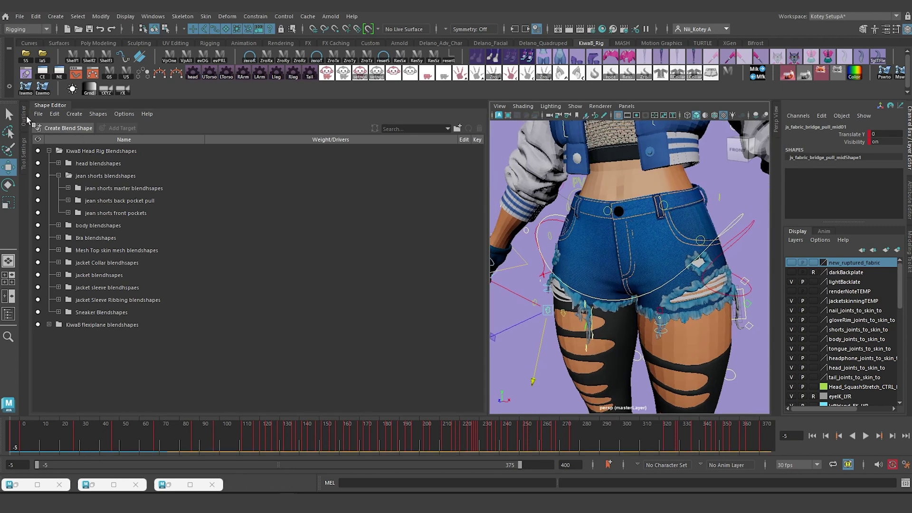
# Show the Outliner with the Shape Editor collapsed, select the shorts' front, side and back hip controls, and reveal them in the hierarchy
pyautogui.click(22, 117)
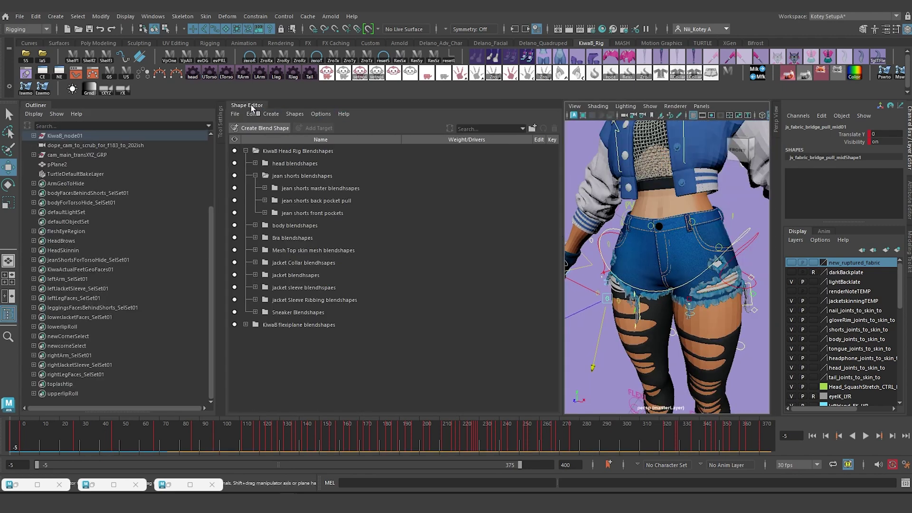
pyautogui.doubleClick(254, 105)
pyautogui.scroll(1, 521, 230)
pyautogui.keyDown('alt'); pyautogui.moveTo(458, 156); pyautogui.dragTo(474, 211, button='middle'); pyautogui.keyUp('alt')
pyautogui.click(467, 205)
pyautogui.click(588, 192)
pyautogui.keyDown('alt'); pyautogui.moveTo(588, 192); pyautogui.dragTo(547, 234); pyautogui.keyUp('alt')
pyautogui.click(607, 221)
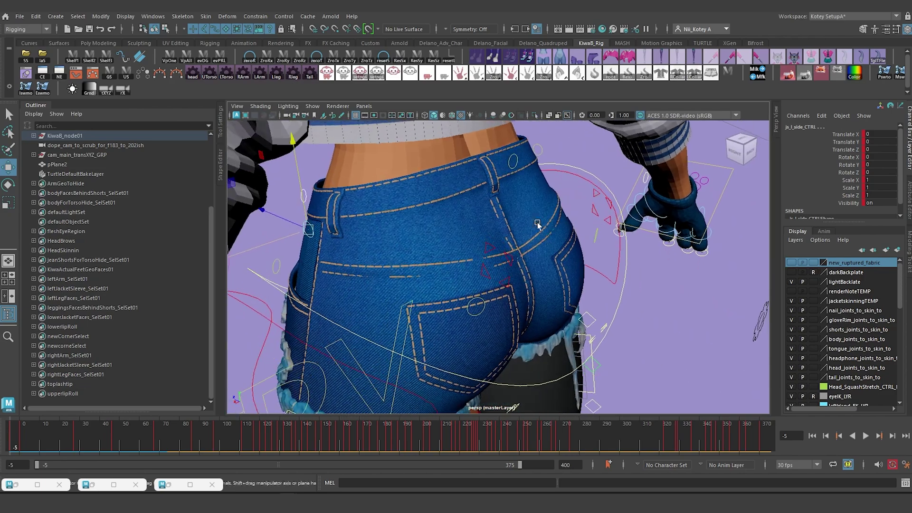
pyautogui.keyDown('alt'); pyautogui.moveTo(572, 202); pyautogui.dragTo(551, 240); pyautogui.keyUp('alt')
pyautogui.click(614, 187)
pyautogui.click(591, 224)
pyautogui.press('f')
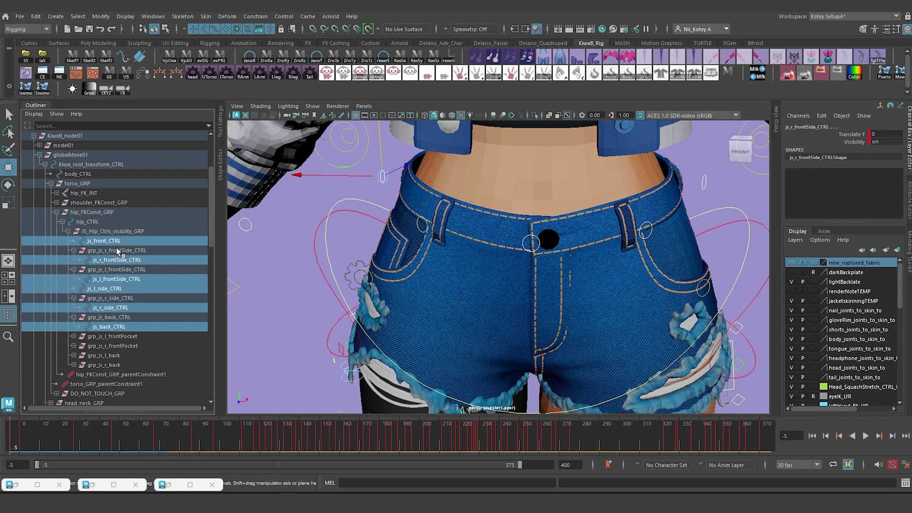
# Delete js_front_CTRL, js_l_side_CTRL and the r_frontSide, l_frontSide, r_side and back control groups under JS_Hip_Ctrls_visiblity_GRP
pyautogui.click(74, 270)
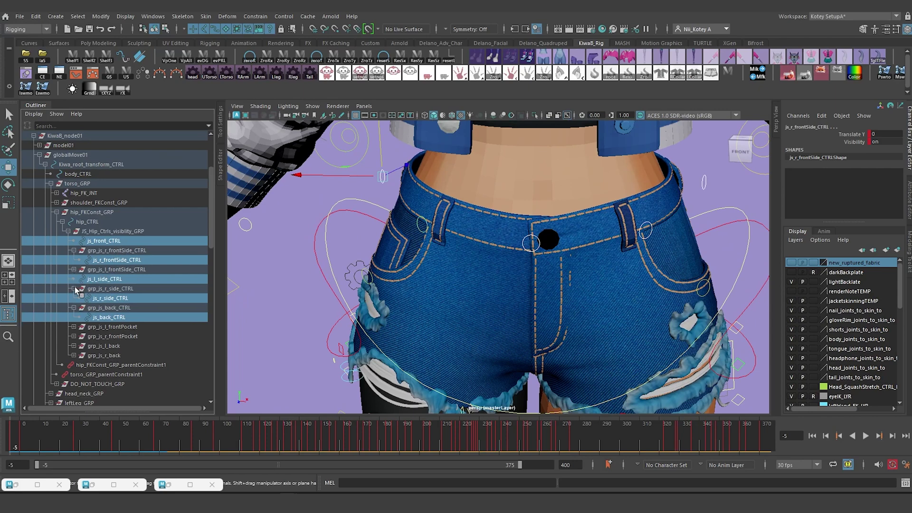
pyautogui.click(74, 289)
pyautogui.click(75, 299)
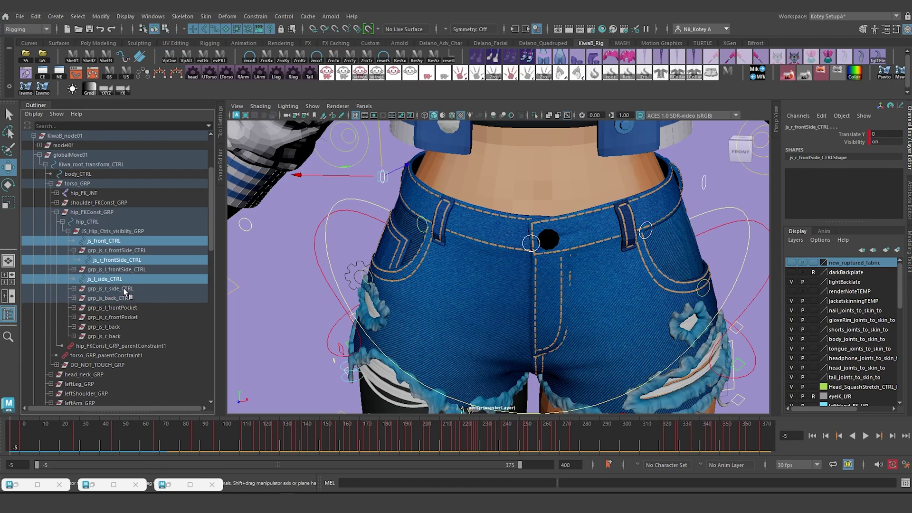
pyautogui.click(74, 251)
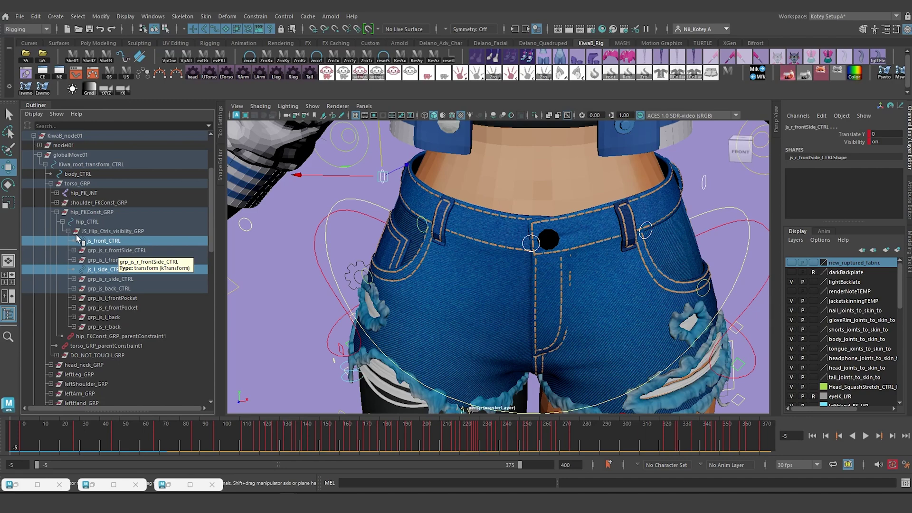
pyautogui.keyDown('shift'); pyautogui.moveTo(106, 255); pyautogui.dragTo(105, 289); pyautogui.keyUp('shift')
pyautogui.moveTo(460, 301)
pyautogui.keyDown('alt'); pyautogui.mouseDown()
pyautogui.moveTo(475, 300)
pyautogui.moveTo(450, 299)
pyautogui.mouseUp(); pyautogui.keyUp('alt')
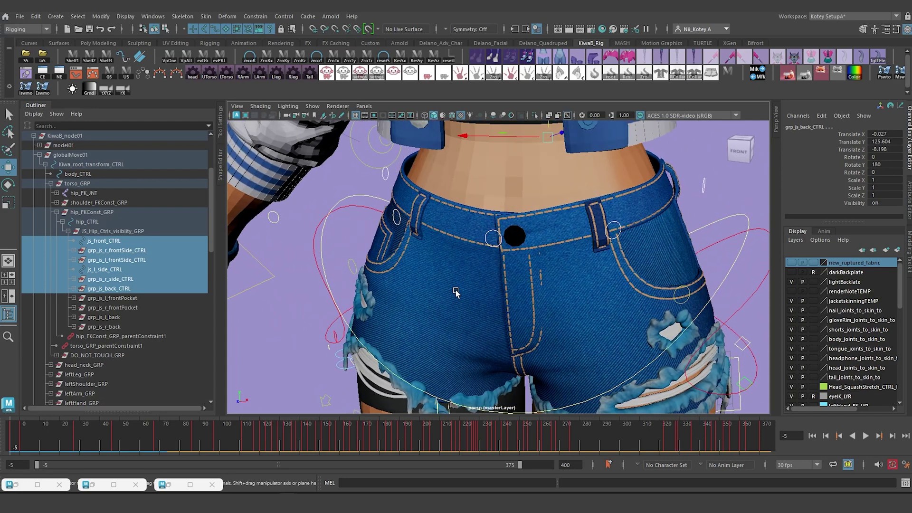
pyautogui.press('Delete')
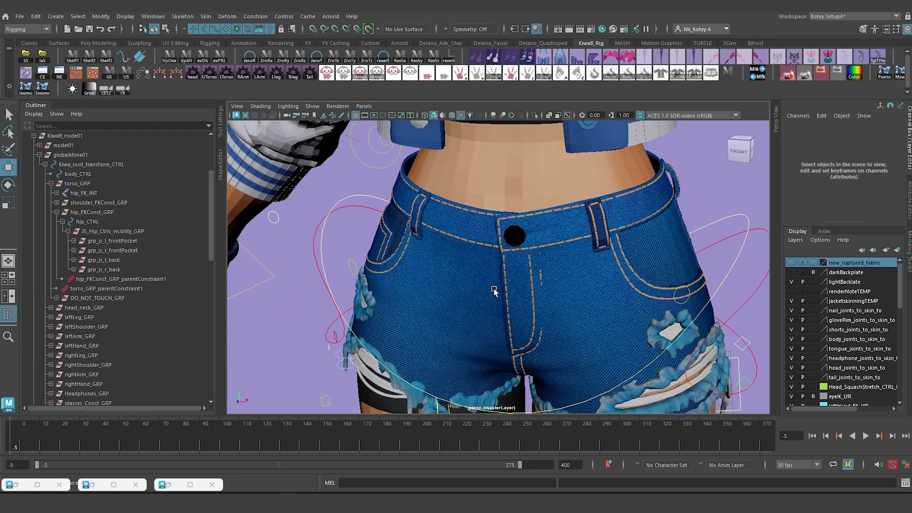
# Select the outer fabric bridge pull control beside the torn right hem and reveal it in the Outliner
pyautogui.scroll(-3, 471, 332)
pyautogui.keyDown('alt'); pyautogui.moveTo(466, 332); pyautogui.dragTo(480, 301); pyautogui.keyUp('alt')
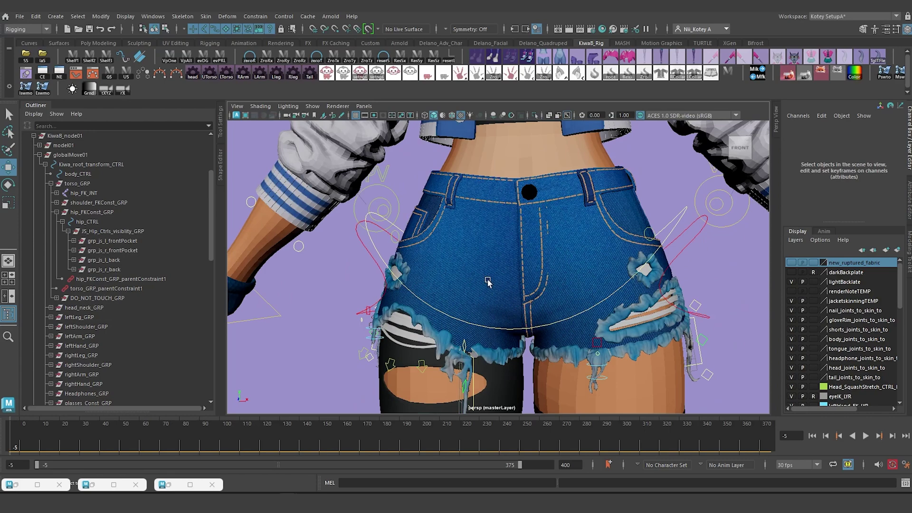
pyautogui.scroll(5, 477, 302)
pyautogui.click(326, 305)
pyautogui.keyDown('alt'); pyautogui.moveTo(349, 296); pyautogui.dragTo(387, 259, button='middle'); pyautogui.keyUp('alt')
pyautogui.keyDown('alt'); pyautogui.moveTo(388, 266); pyautogui.dragTo(390, 293); pyautogui.keyUp('alt')
pyautogui.press('f')
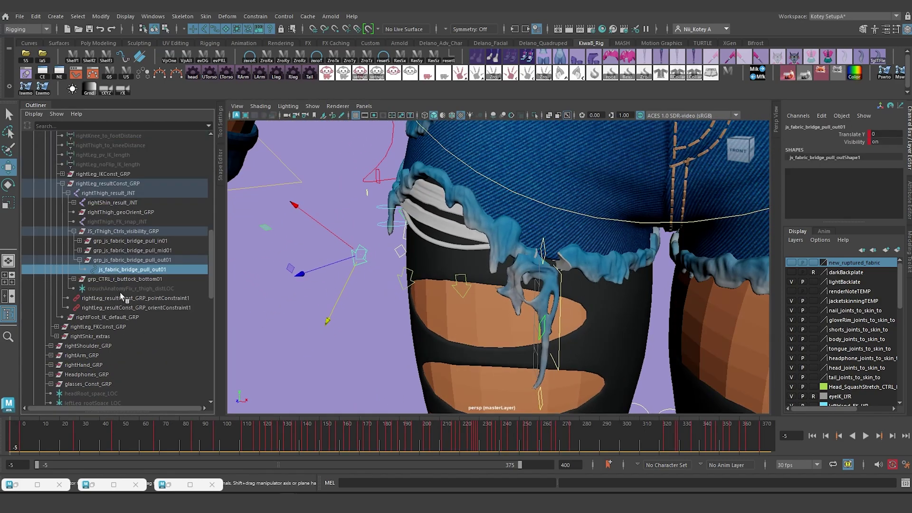
# Delete the in, mid and out fabric bridge pull groups under JS_rThigh_Ctrls_visibility_GRP
pyautogui.click(96, 261)
pyautogui.click(80, 260)
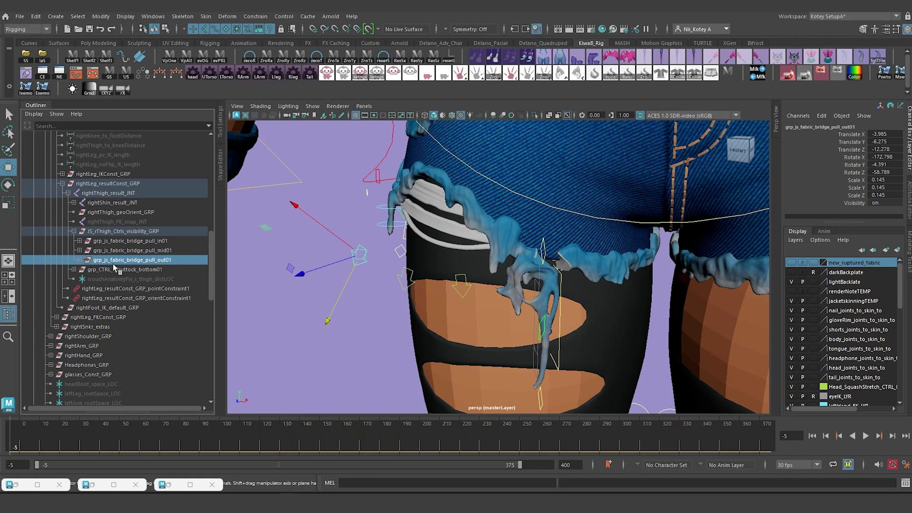
pyautogui.keyDown('ctrl'); pyautogui.click(131, 251); pyautogui.keyUp('ctrl')
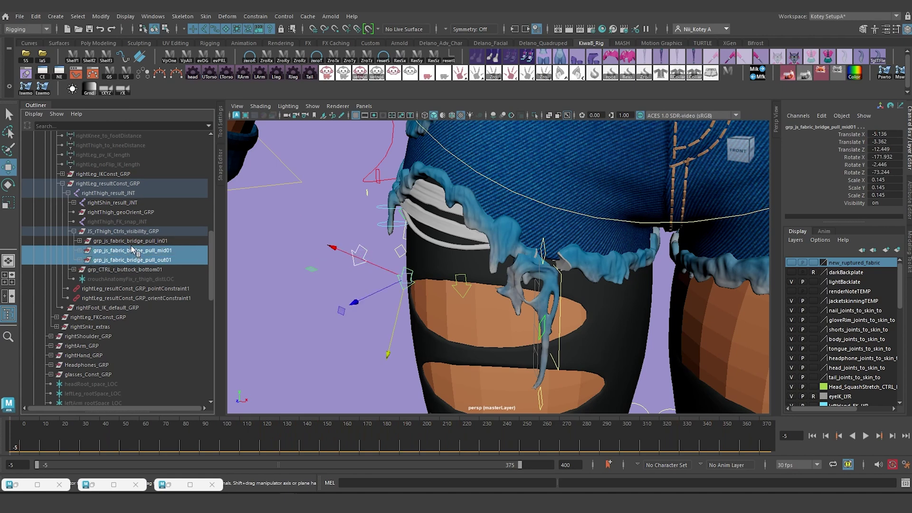
pyautogui.click(132, 242)
pyautogui.keyDown('ctrl'); pyautogui.click(132, 249); pyautogui.keyUp('ctrl')
pyautogui.keyDown('ctrl'); pyautogui.click(131, 260); pyautogui.keyUp('ctrl')
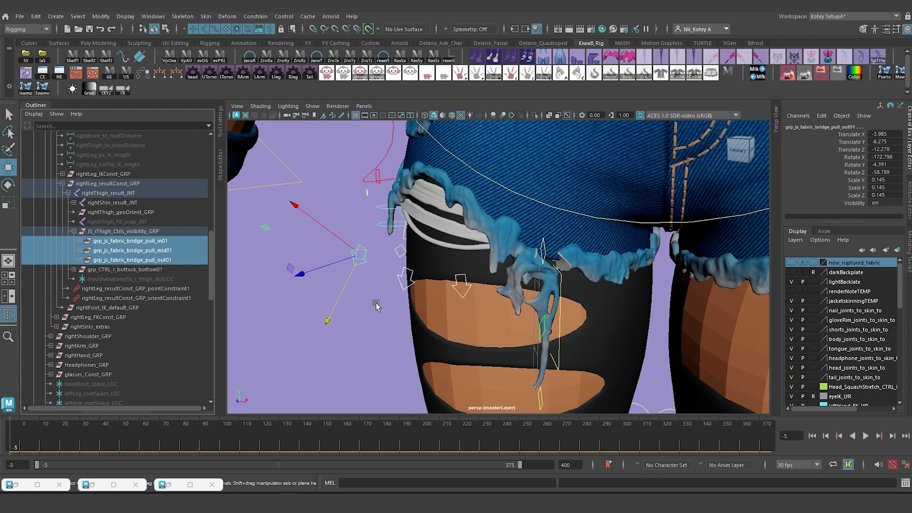
pyautogui.press('Delete')
# Select the global flexi control of the left side hanging thread at the shorts' hem and reveal it in the Outliner
pyautogui.scroll(-6, 511, 288)
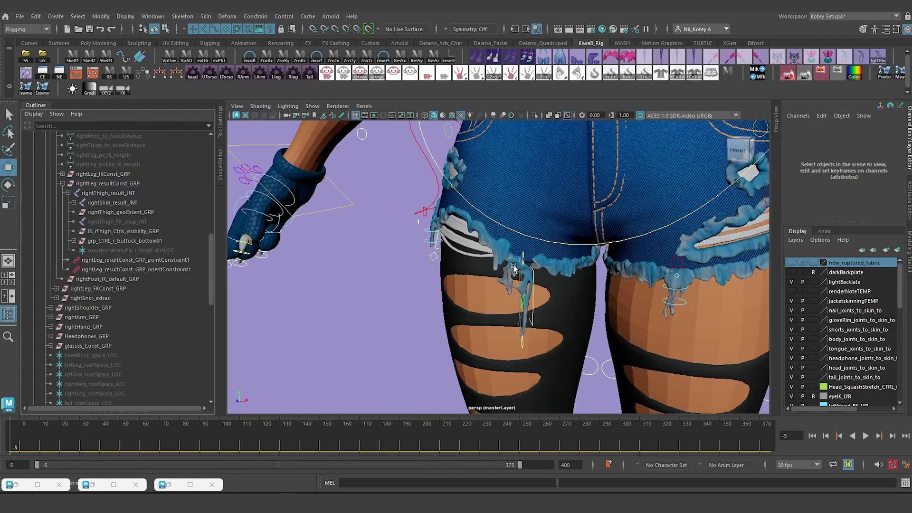
pyautogui.keyDown('alt'); pyautogui.moveTo(446, 297); pyautogui.dragTo(469, 298); pyautogui.keyUp('alt')
pyautogui.scroll(-3, 469, 298)
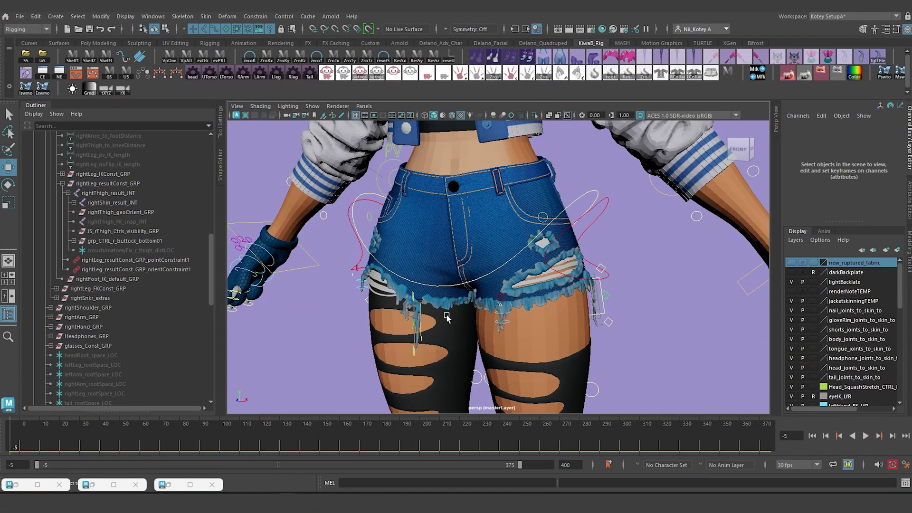
pyautogui.scroll(4, 456, 340)
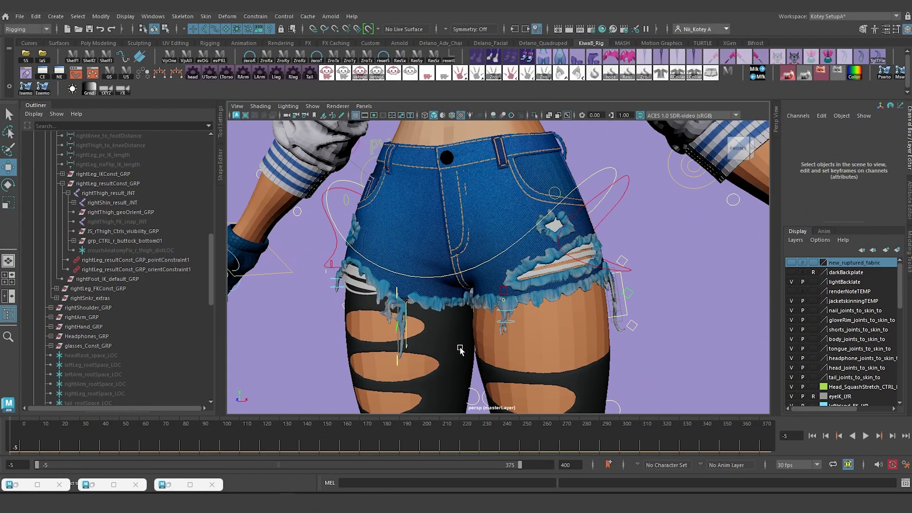
pyautogui.keyDown('alt'); pyautogui.moveTo(606, 293); pyautogui.dragTo(666, 308); pyautogui.keyUp('alt')
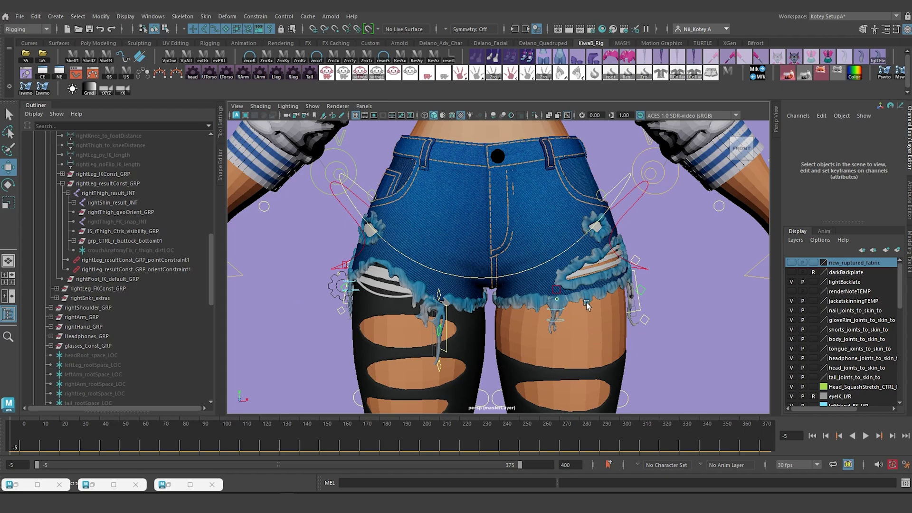
pyautogui.keyDown('alt'); pyautogui.moveTo(618, 308); pyautogui.dragTo(600, 311); pyautogui.keyUp('alt')
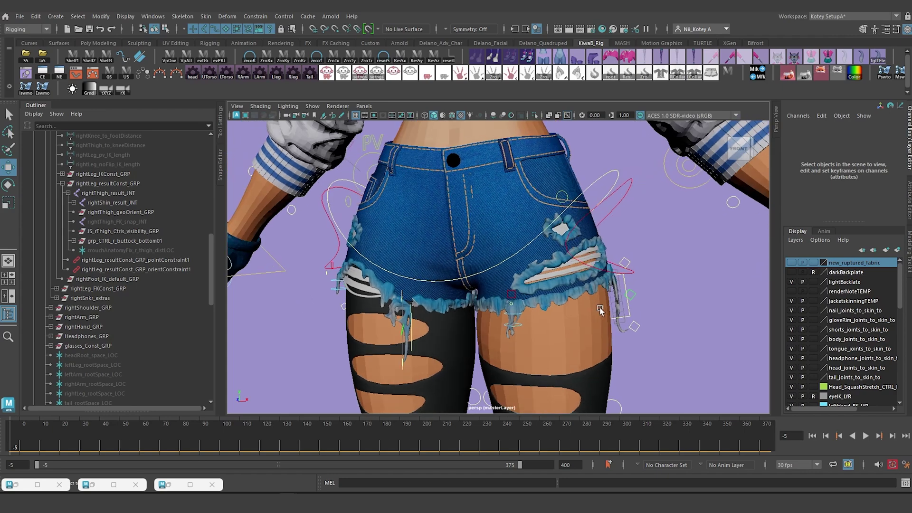
pyautogui.click(629, 306)
pyautogui.press('f')
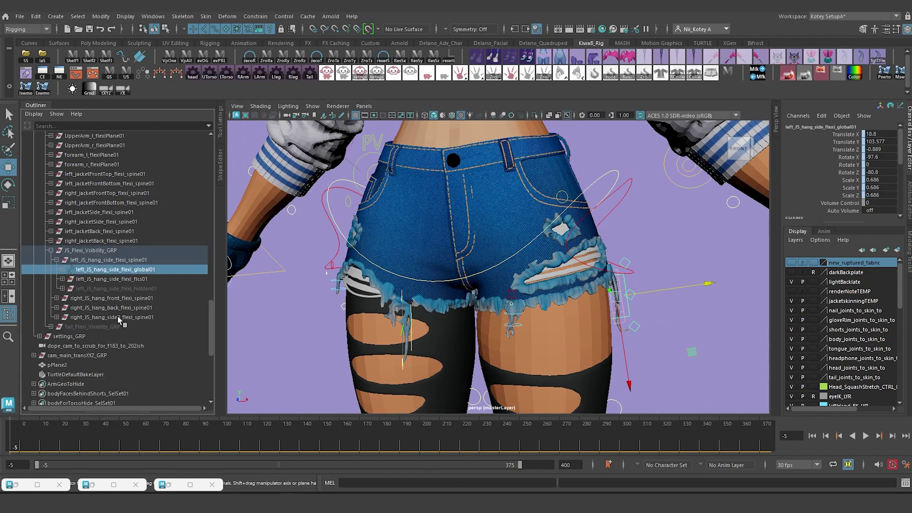
# Check the hanging-thread flexi spines inside JS_Flexi_Vsibility_GRP and delete the whole group
pyautogui.click(57, 260)
pyautogui.click(75, 262)
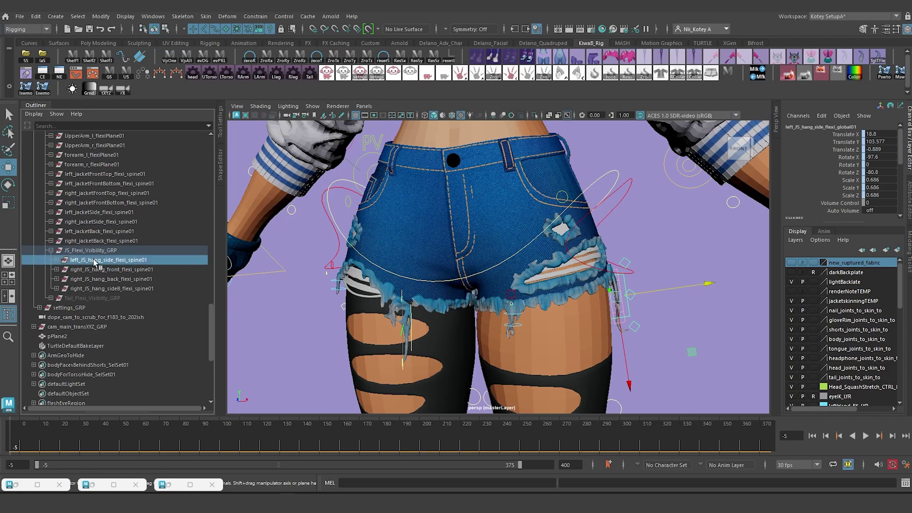
pyautogui.click(99, 270)
pyautogui.click(95, 252)
pyautogui.keyDown('alt'); pyautogui.moveTo(523, 324); pyautogui.dragTo(472, 315); pyautogui.keyUp('alt')
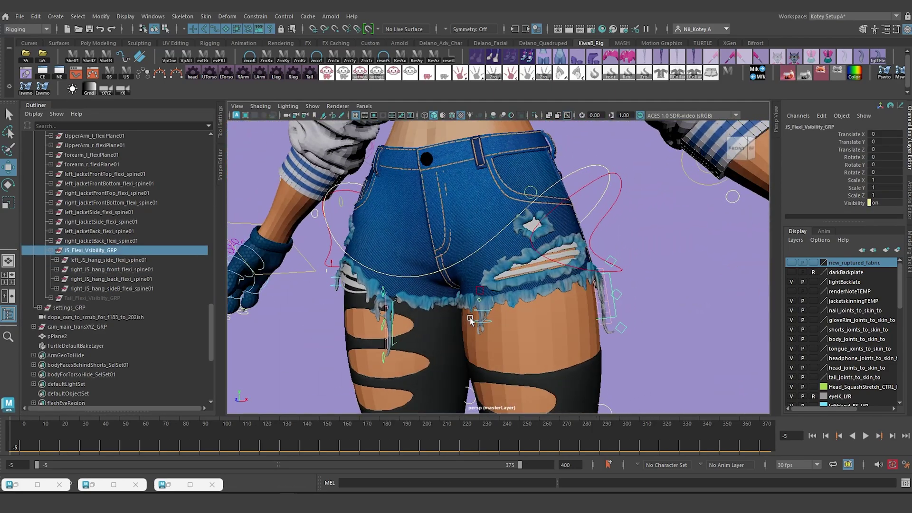
pyautogui.click(51, 250)
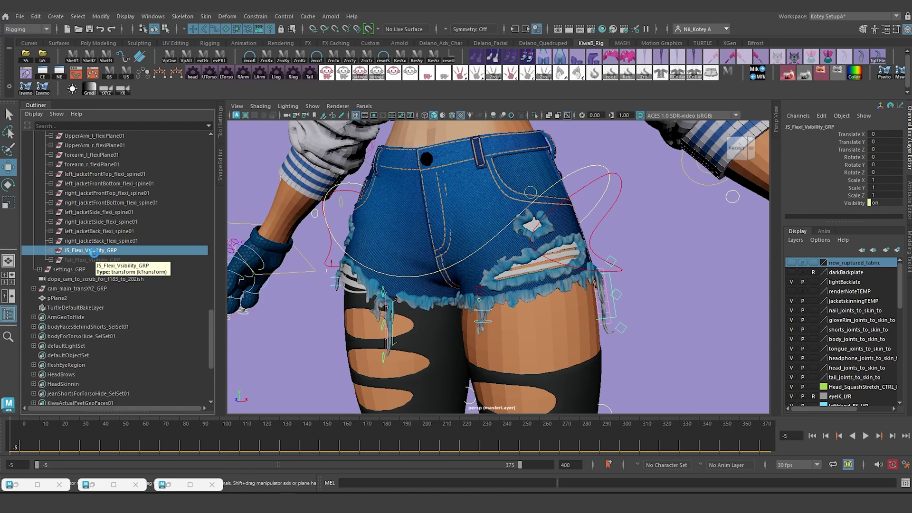
pyautogui.press('Delete')
# Select the left front hanging thread's root control, reveal it in the Outliner and collapse its parent groups
pyautogui.moveTo(505, 300)
pyautogui.keyDown('alt'); pyautogui.mouseDown()
pyautogui.moveTo(552, 288)
pyautogui.moveTo(616, 312)
pyautogui.moveTo(514, 313)
pyautogui.mouseUp(); pyautogui.keyUp('alt')
pyautogui.click(549, 283)
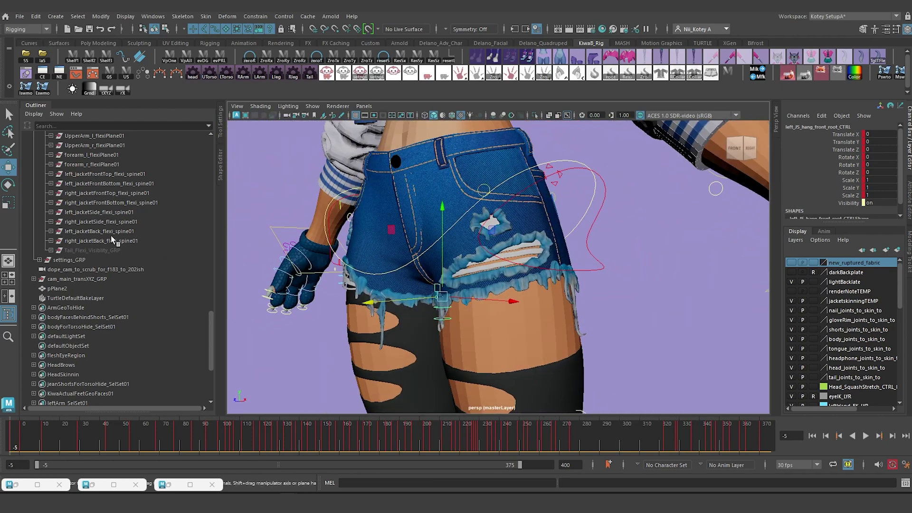
pyautogui.press('f')
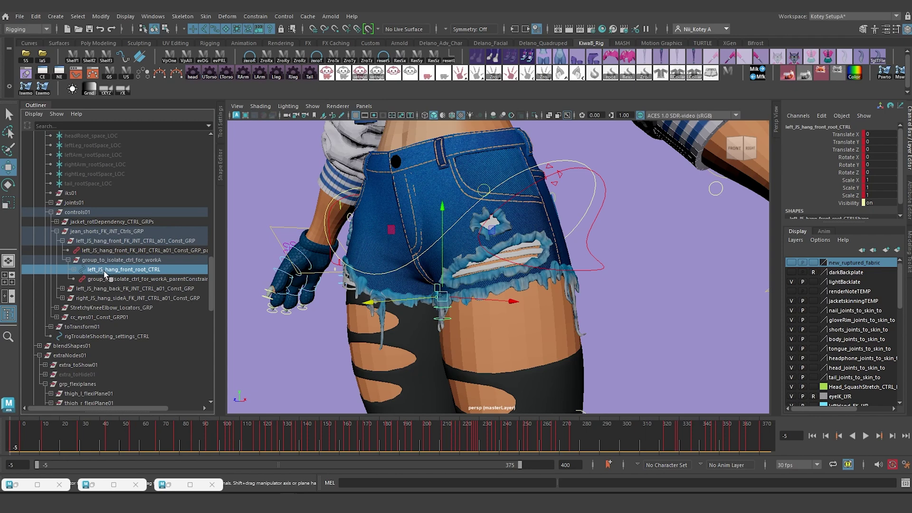
pyautogui.press('Up')
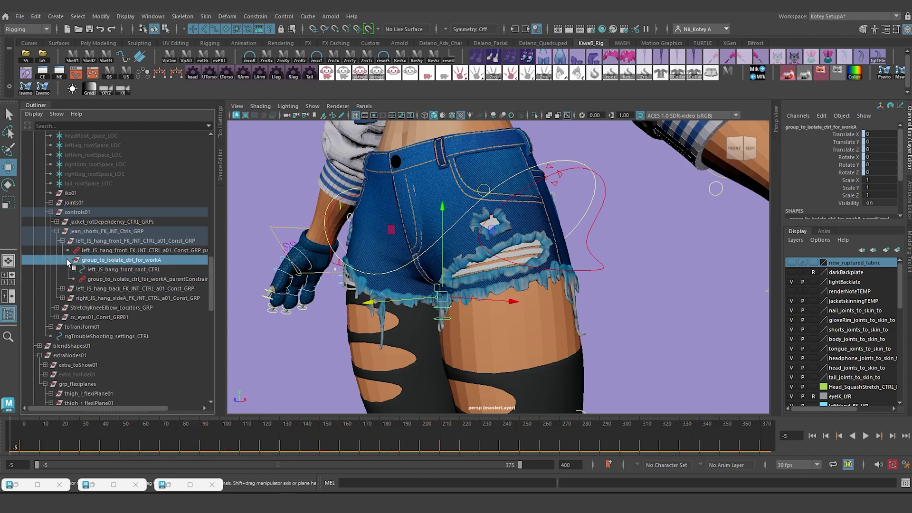
pyautogui.click(68, 260)
pyautogui.click(90, 241)
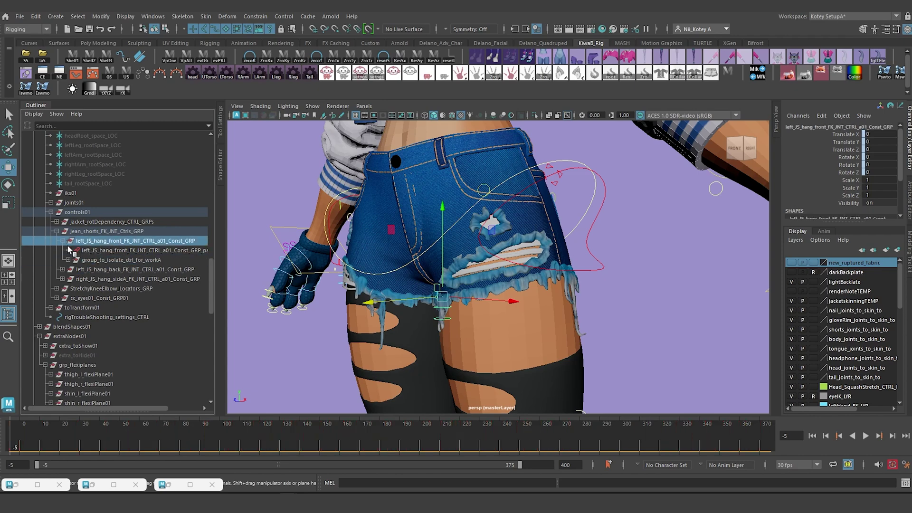
pyautogui.click(62, 241)
# Check the back and side hanging-thread FK groups, and delete their parent jean_shorts_FK_JNT_Ctrls_GRP
pyautogui.click(112, 251)
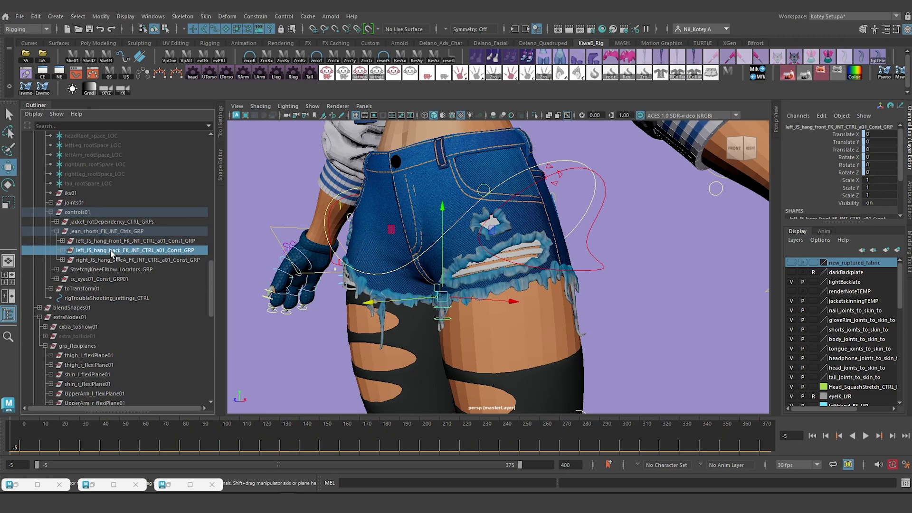
pyautogui.click(110, 260)
pyautogui.keyDown('alt'); pyautogui.moveTo(401, 260); pyautogui.dragTo(298, 265); pyautogui.keyUp('alt')
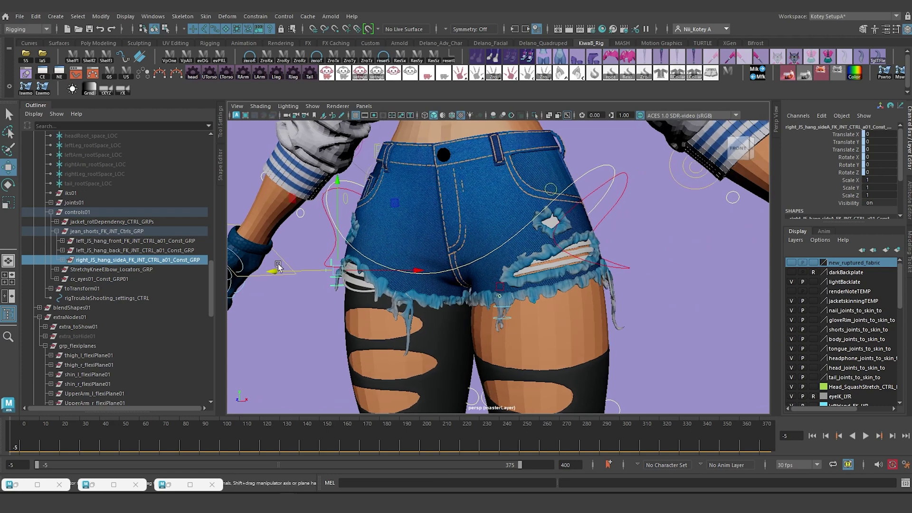
pyautogui.click(106, 232)
pyautogui.click(57, 232)
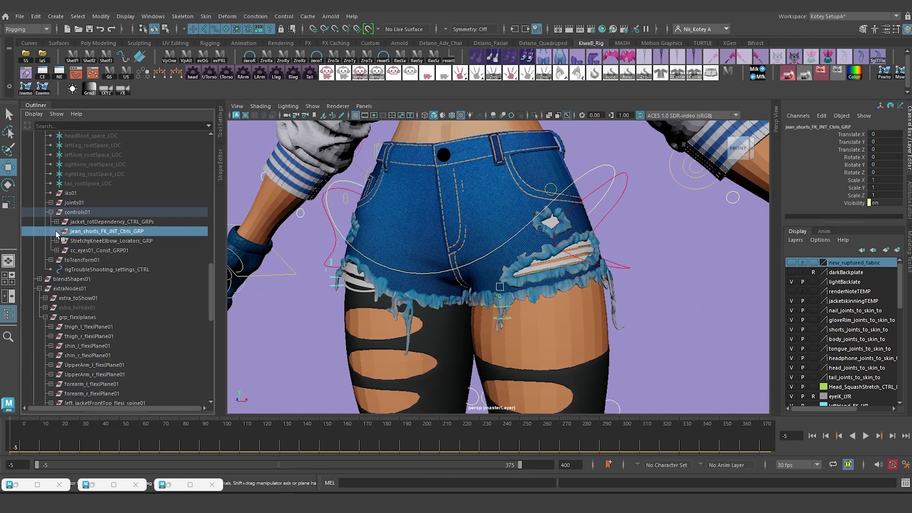
pyautogui.click(112, 241)
pyautogui.click(111, 232)
pyautogui.keyDown('alt'); pyautogui.moveTo(302, 273); pyautogui.dragTo(366, 275); pyautogui.keyUp('alt')
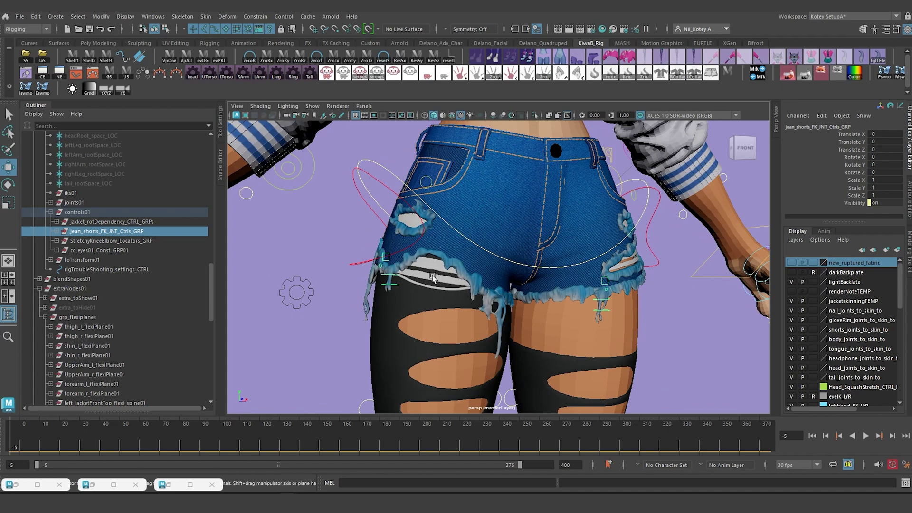
pyautogui.press('Delete')
# Display all object types in the viewport using the All preset so the shorts' joints are shown
pyautogui.keyDown('alt'); pyautogui.moveTo(463, 284); pyautogui.dragTo(396, 300); pyautogui.keyUp('alt')
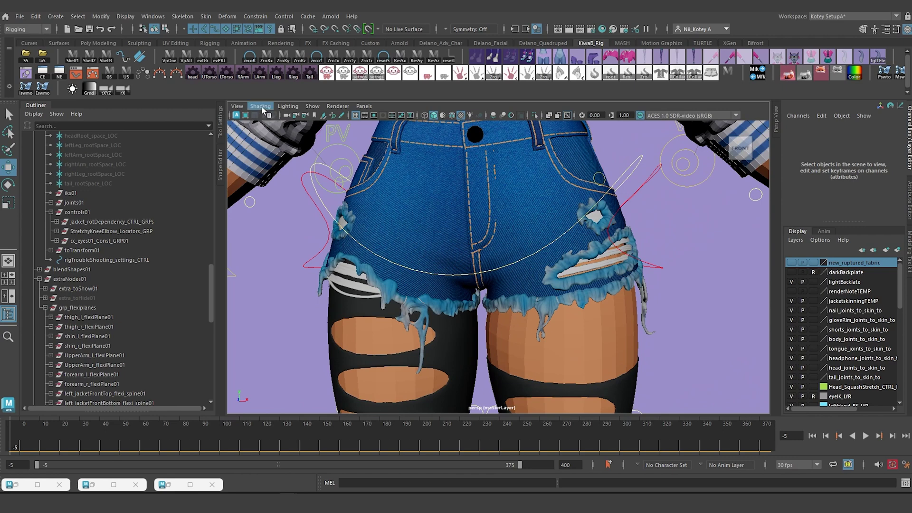
pyautogui.click(312, 106)
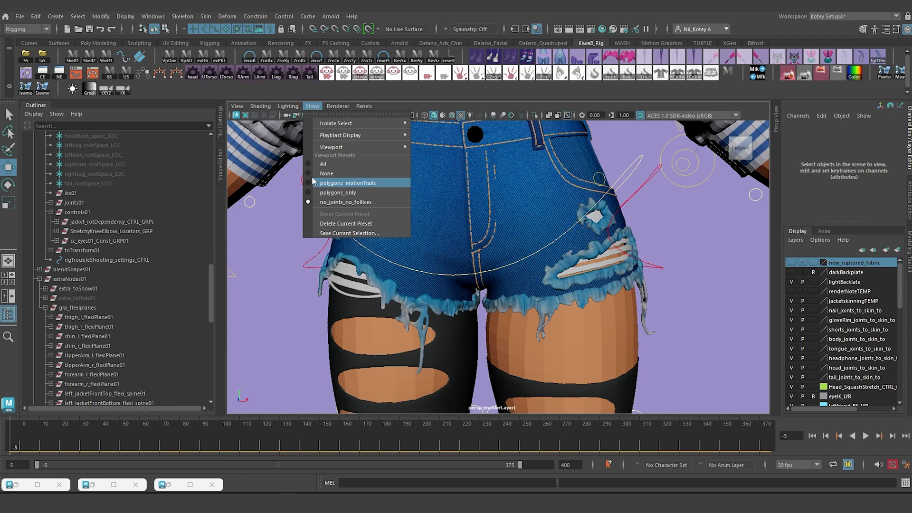
pyautogui.click(310, 163)
# Select the left front hanging thread's root bind joint at the hem and reveal it in the Outliner
pyautogui.keyDown('alt'); pyautogui.moveTo(446, 291); pyautogui.dragTo(424, 289); pyautogui.keyUp('alt')
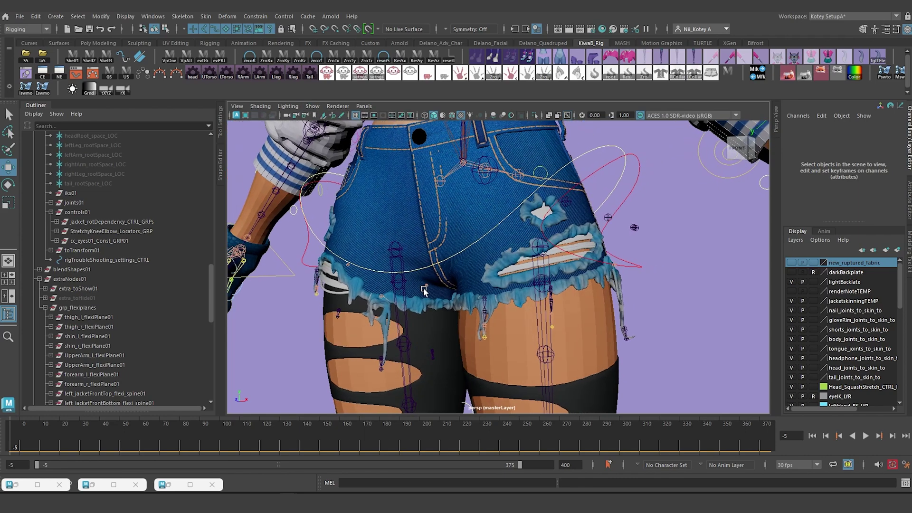
pyautogui.keyDown('alt'); pyautogui.moveTo(463, 302); pyautogui.dragTo(496, 342, button='right'); pyautogui.keyUp('alt')
pyautogui.click(480, 311)
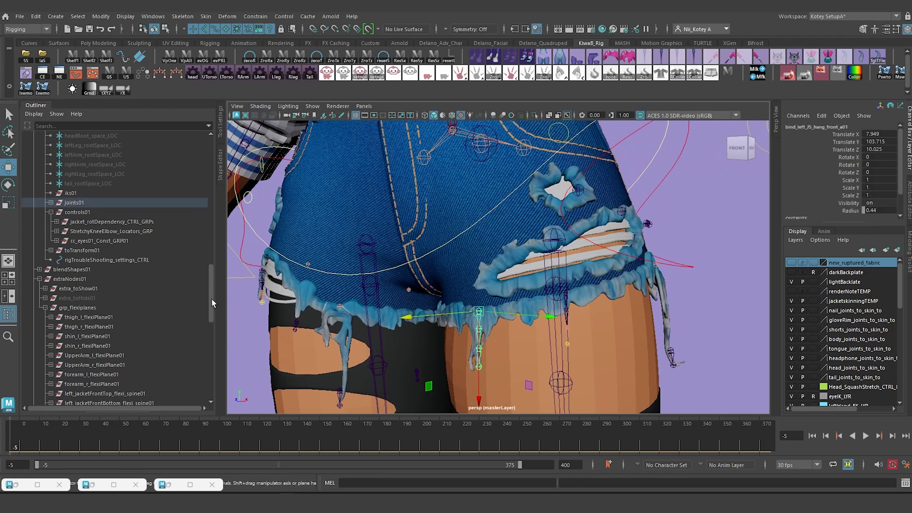
pyautogui.press('f')
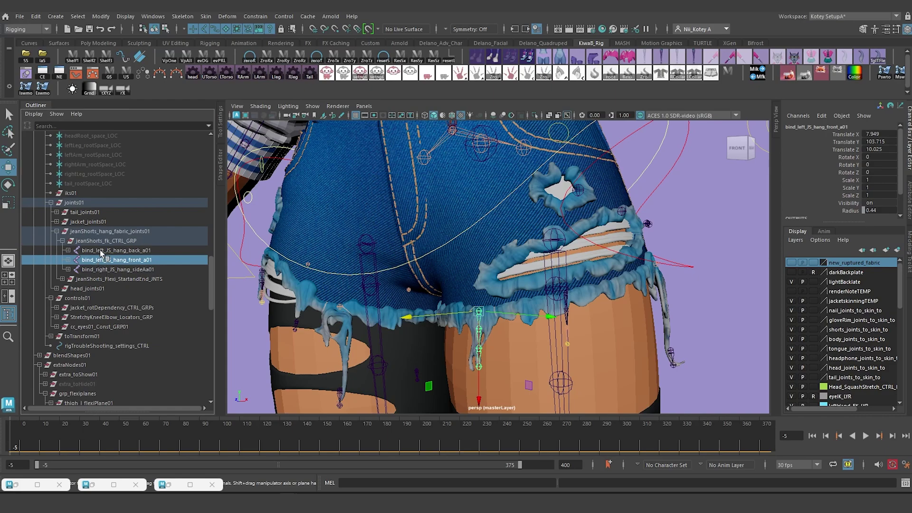
# Check the hanging-thread bind joints inside jeanShorts_fk_CTRL_GRP and delete the whole group
pyautogui.click(112, 241)
pyautogui.keyDown('alt'); pyautogui.moveTo(427, 314); pyautogui.dragTo(523, 321); pyautogui.keyUp('alt')
pyautogui.click(95, 250)
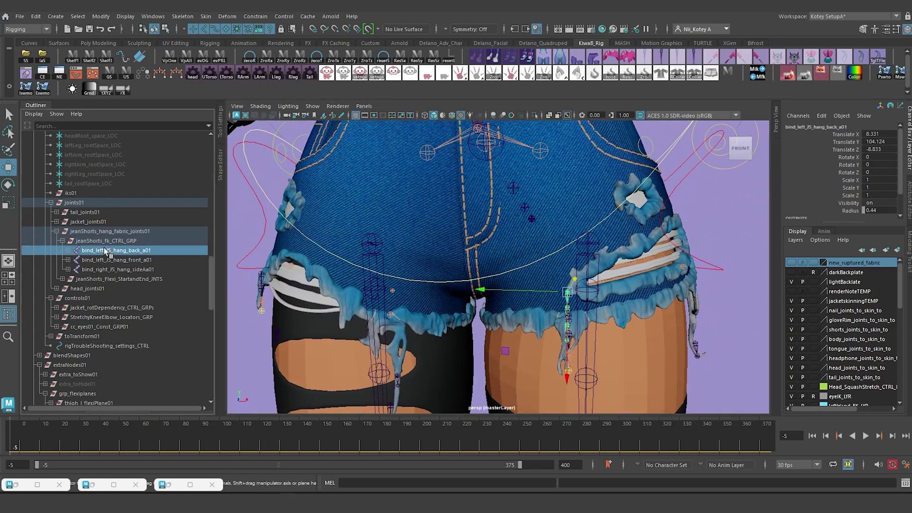
pyautogui.click(109, 241)
pyautogui.press('Delete')
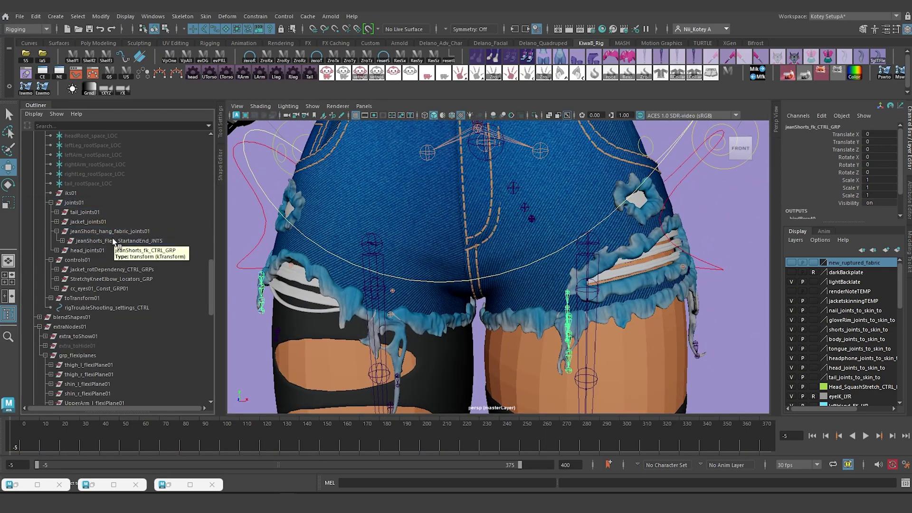
# Select the flexi start and end joints of the left side, right side and right back hanging threads
pyautogui.keyDown('alt'); pyautogui.moveTo(489, 313); pyautogui.dragTo(632, 339); pyautogui.keyUp('alt')
pyautogui.click(641, 267)
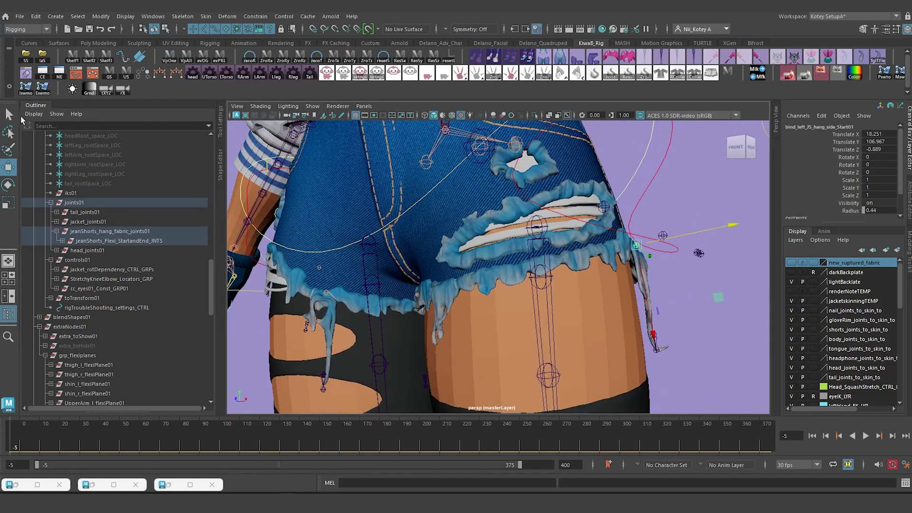
pyautogui.press('q')
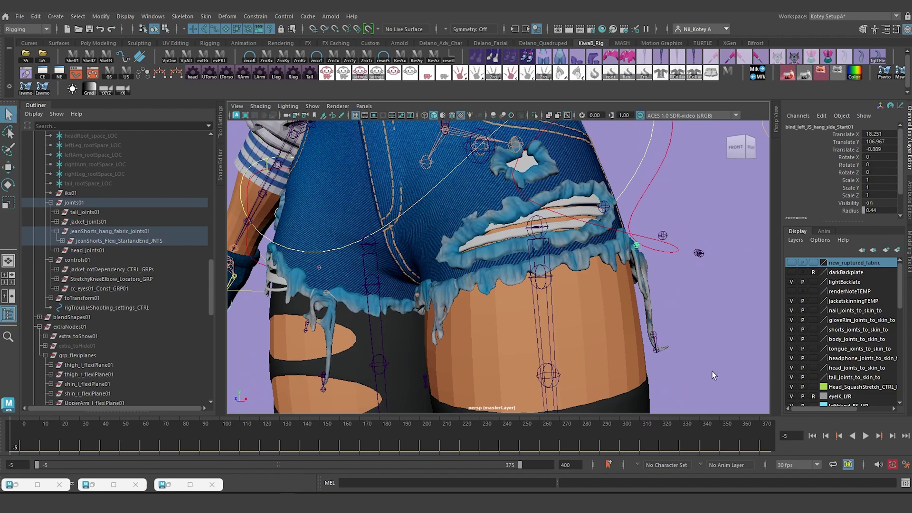
pyautogui.click(656, 349)
pyautogui.keyDown('alt'); pyautogui.moveTo(656, 350); pyautogui.dragTo(432, 306); pyautogui.keyUp('alt')
pyautogui.click(334, 257)
pyautogui.click(318, 342)
pyautogui.keyDown('alt'); pyautogui.moveTo(319, 342); pyautogui.dragTo(457, 348); pyautogui.keyUp('alt')
pyautogui.keyDown('alt'); pyautogui.moveTo(554, 306); pyautogui.dragTo(620, 306); pyautogui.keyUp('alt')
pyautogui.click(561, 307)
pyautogui.click(618, 318)
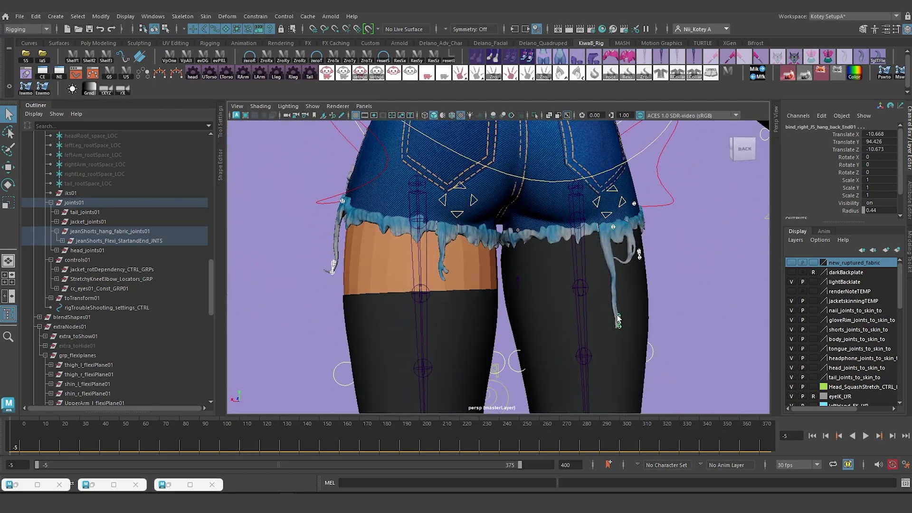
# Check the contents of jeanShorts_Flexi_StartandEnd_JNTS and delete its parent group jeanShorts_hang_fabric_joints01
pyautogui.click(63, 242)
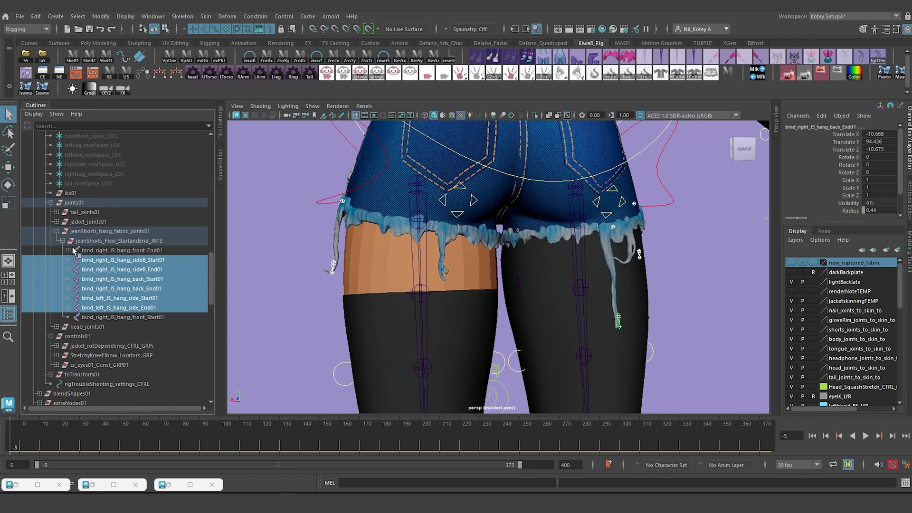
pyautogui.click(63, 241)
pyautogui.click(90, 240)
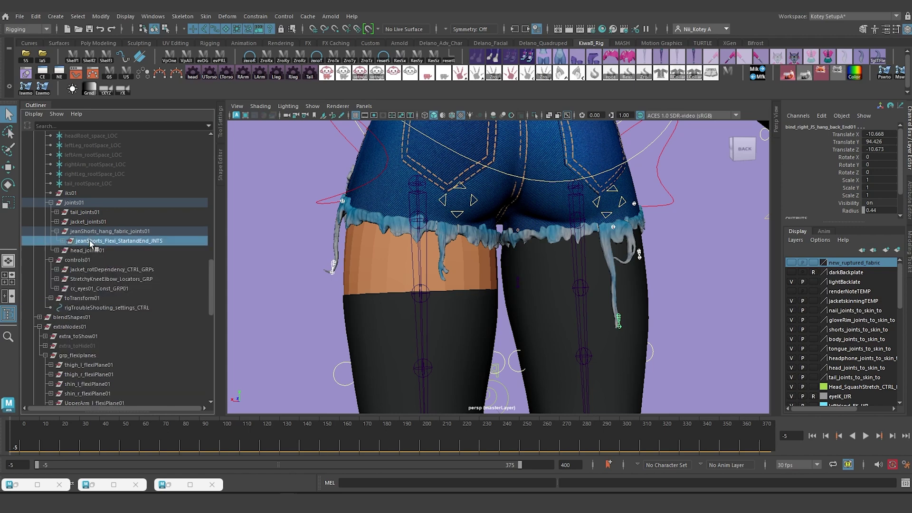
pyautogui.click(102, 232)
pyautogui.click(57, 232)
pyautogui.keyDown('alt'); pyautogui.moveTo(407, 275); pyautogui.dragTo(465, 227); pyautogui.keyUp('alt')
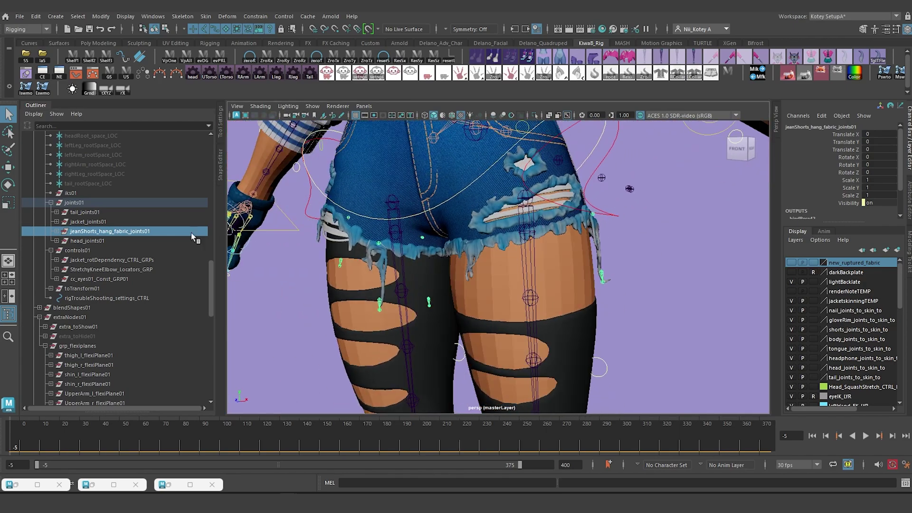
pyautogui.click(85, 222)
pyautogui.click(114, 232)
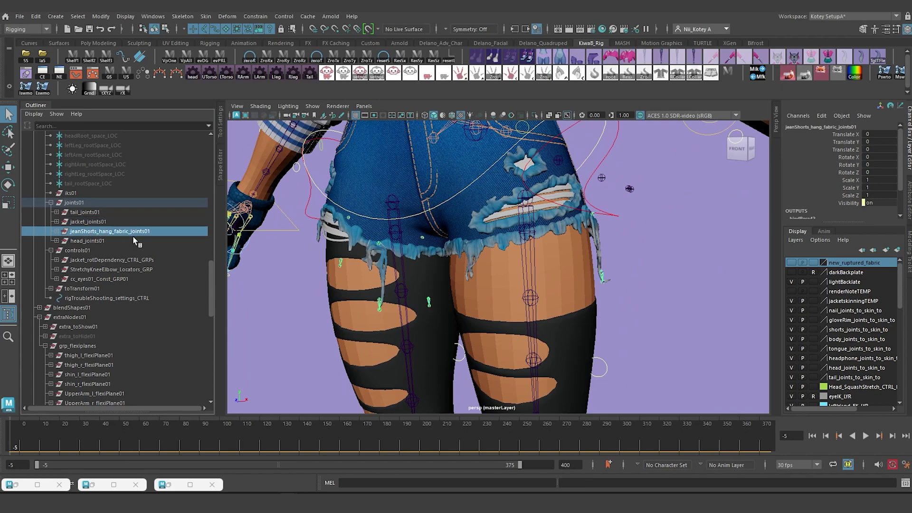
pyautogui.press('Delete')
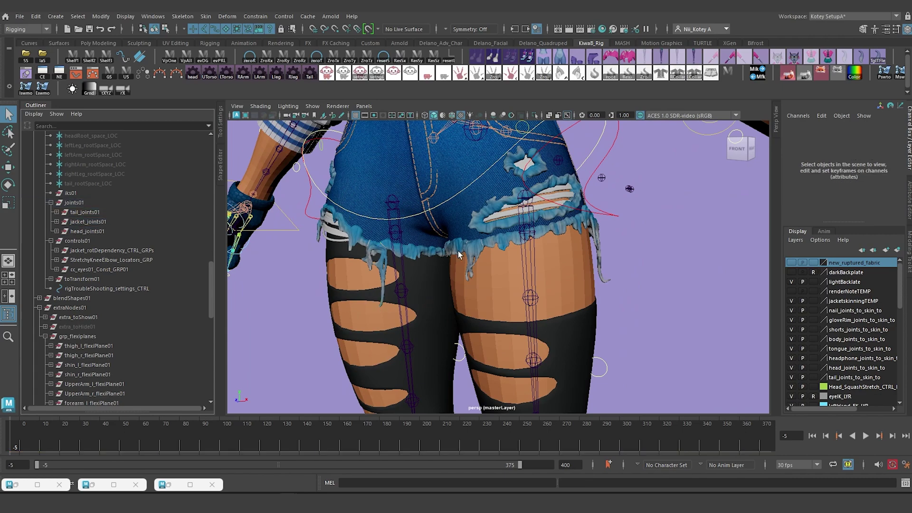
# Examine the old frayed fabric meshes one by one: the main trim plus the hanging threads at the side and back
pyautogui.keyDown('alt'); pyautogui.moveTo(453, 256); pyautogui.dragTo(415, 265); pyautogui.keyUp('alt')
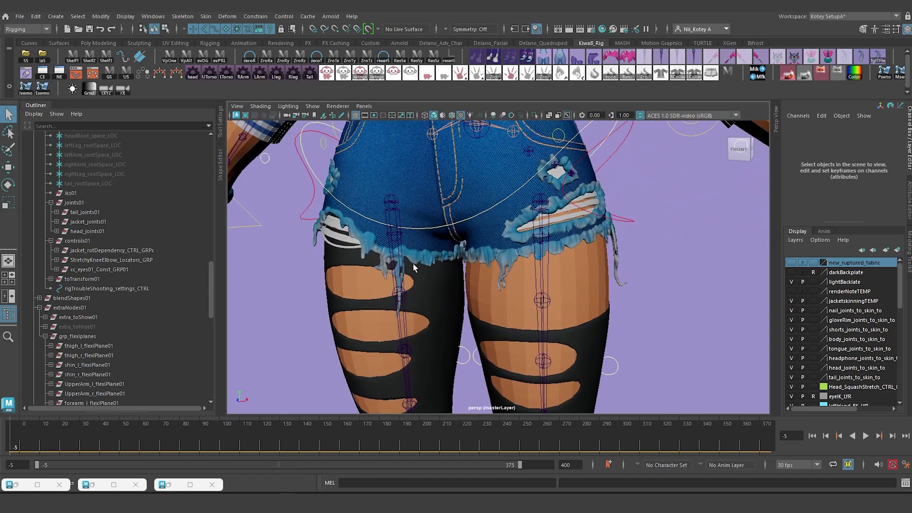
pyautogui.keyDown('alt'); pyautogui.moveTo(414, 265); pyautogui.dragTo(466, 288, button='middle'); pyautogui.keyUp('alt')
pyautogui.keyDown('alt'); pyautogui.moveTo(467, 289); pyautogui.dragTo(458, 285); pyautogui.keyUp('alt')
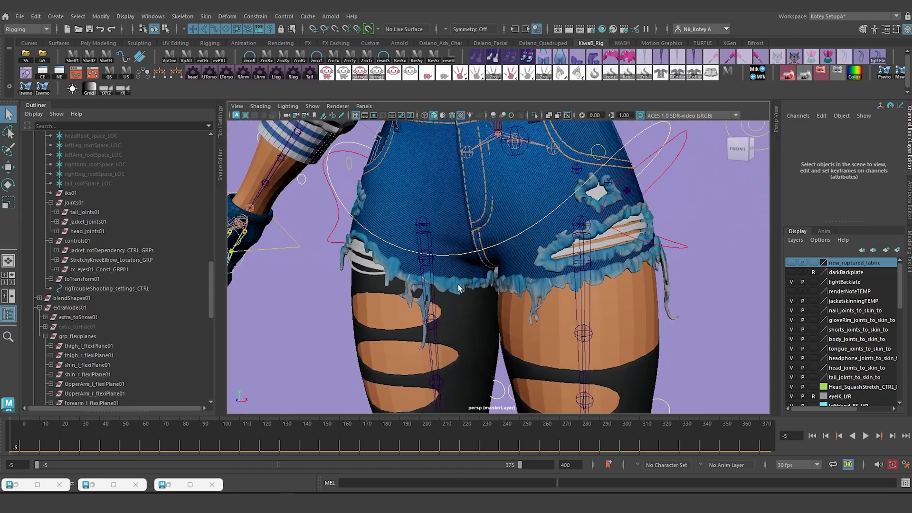
pyautogui.click(458, 284)
pyautogui.keyDown('alt'); pyautogui.moveTo(581, 239); pyautogui.dragTo(520, 282); pyautogui.keyUp('alt')
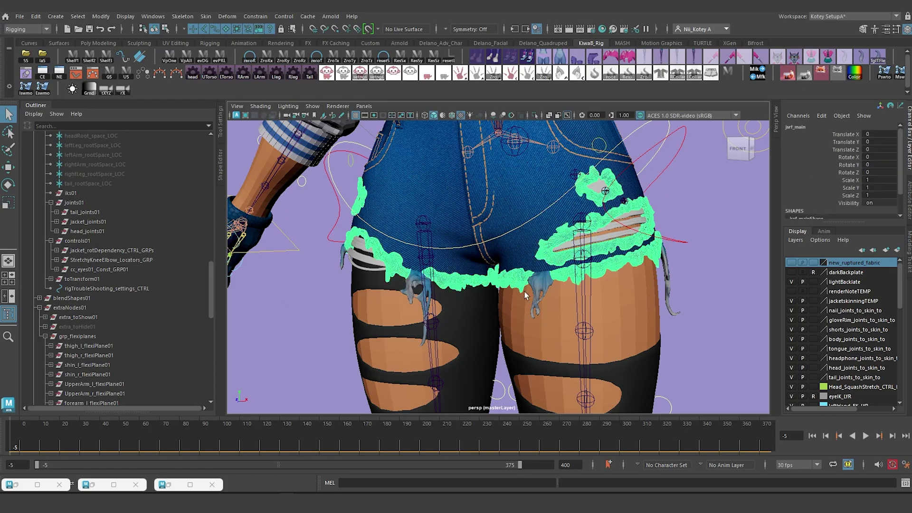
pyautogui.keyDown('alt'); pyautogui.moveTo(539, 287); pyautogui.dragTo(600, 365, button='right'); pyautogui.keyUp('alt')
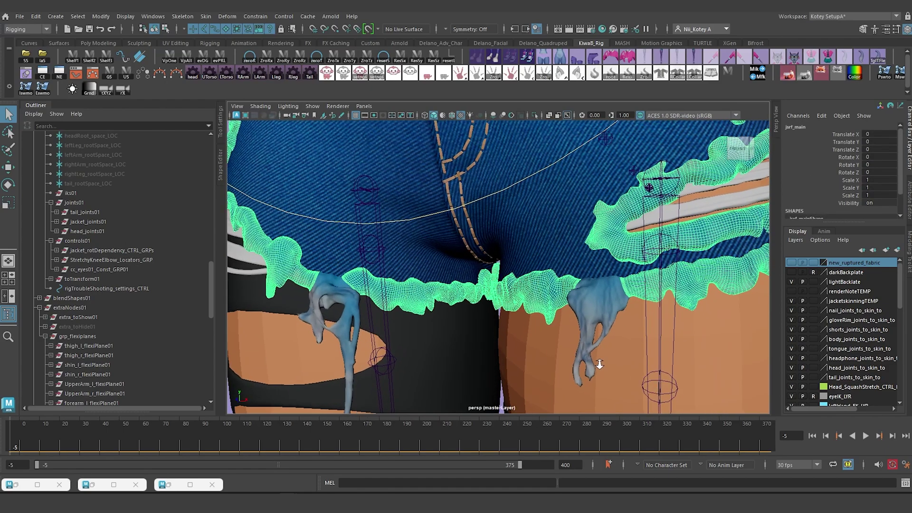
pyautogui.click(595, 302)
pyautogui.keyDown('alt'); pyautogui.moveTo(594, 302); pyautogui.dragTo(366, 322); pyautogui.keyUp('alt')
pyautogui.click(468, 312)
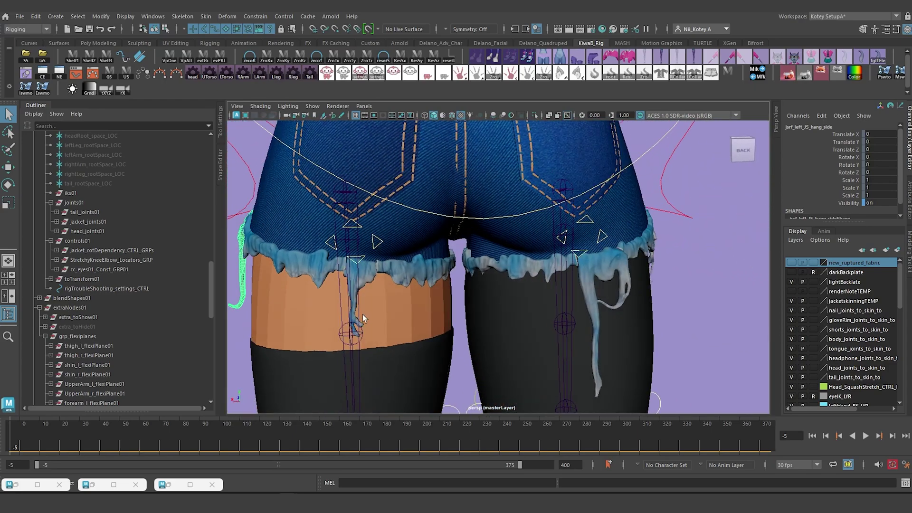
pyautogui.click(373, 276)
pyautogui.click(589, 275)
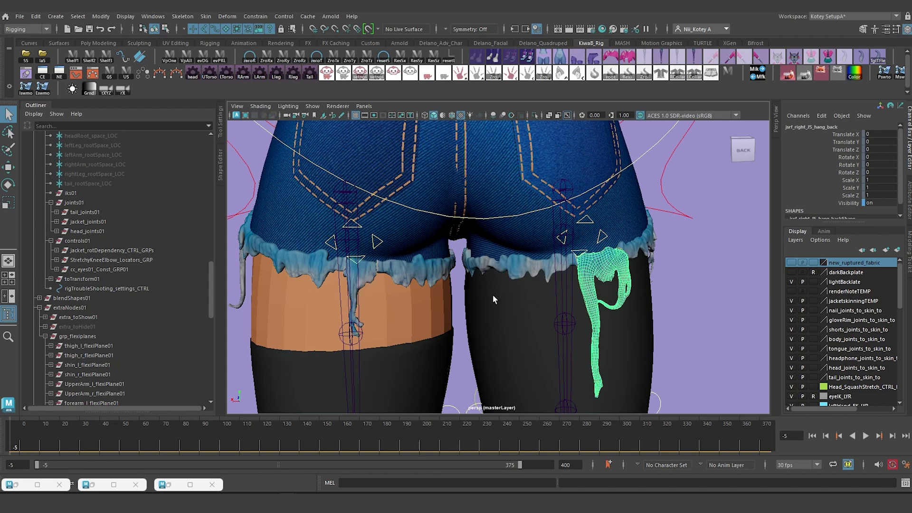
# Check the front hanging thread meshes, and reveal the right front one, jsrf_right_JS_hang_front, in the Outliner
pyautogui.keyDown('alt'); pyautogui.moveTo(505, 295); pyautogui.dragTo(565, 292); pyautogui.keyUp('alt')
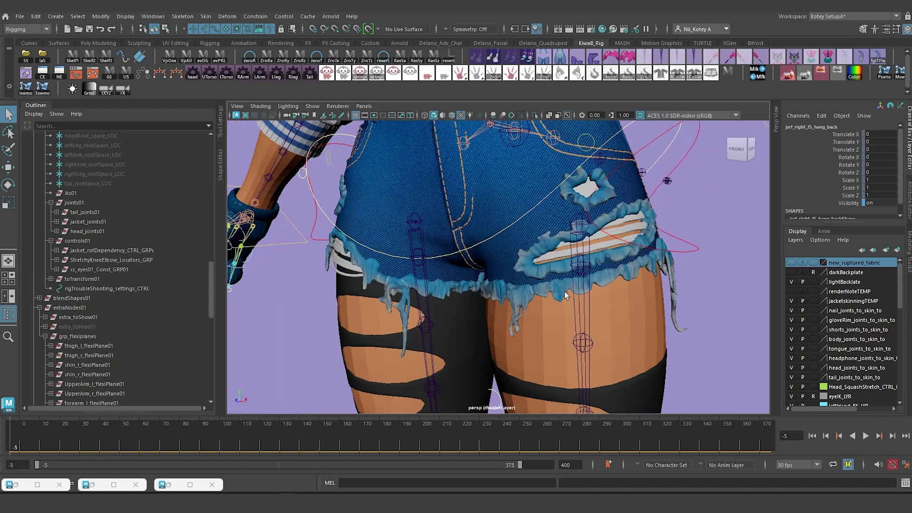
pyautogui.click(546, 304)
pyautogui.click(515, 304)
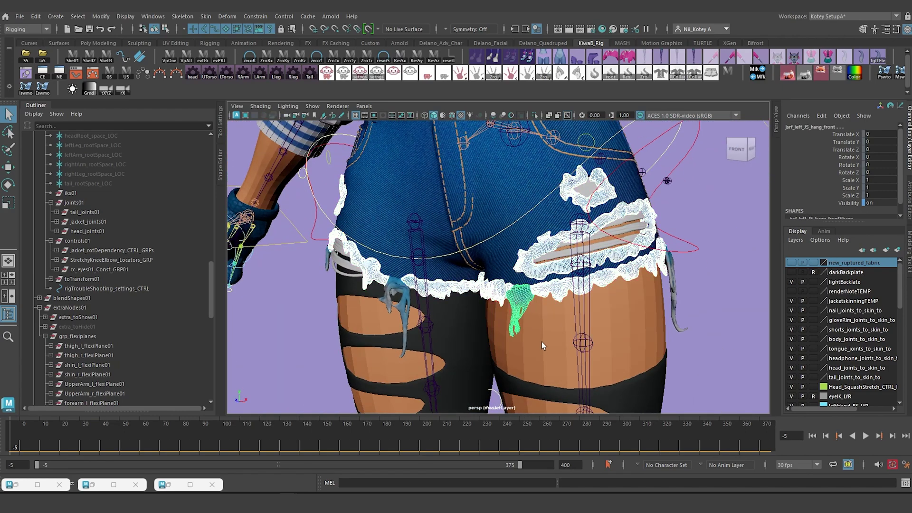
pyautogui.click(403, 306)
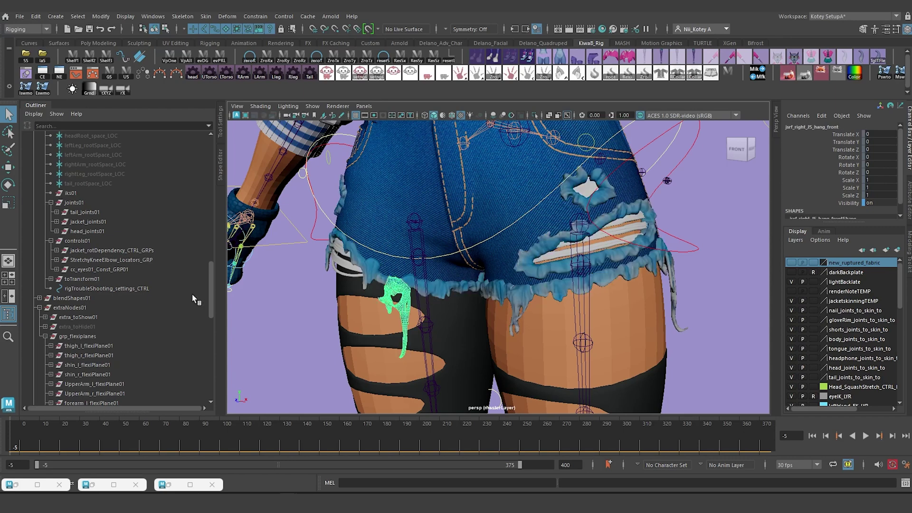
pyautogui.press('f')
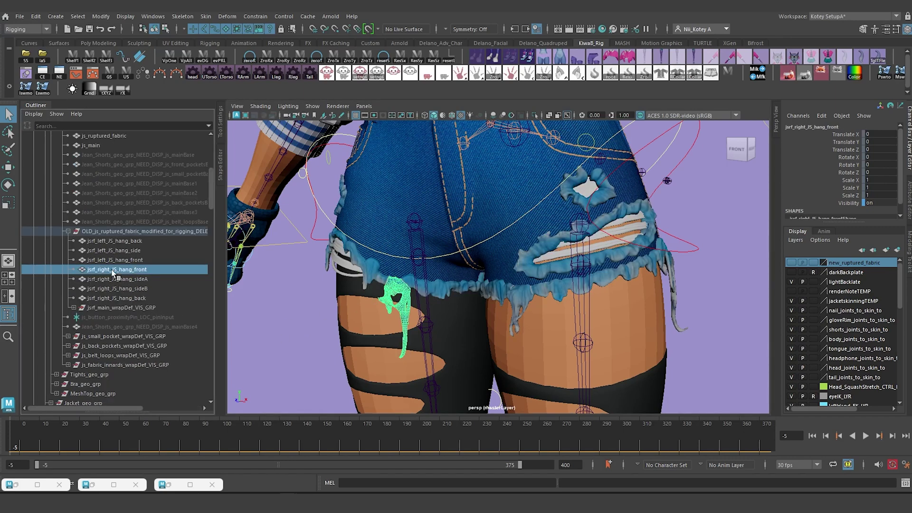
# Collapse and delete the OLD_js_ruptured_fabric_modified_for_rigging group from the shorts geometry
pyautogui.click(104, 231)
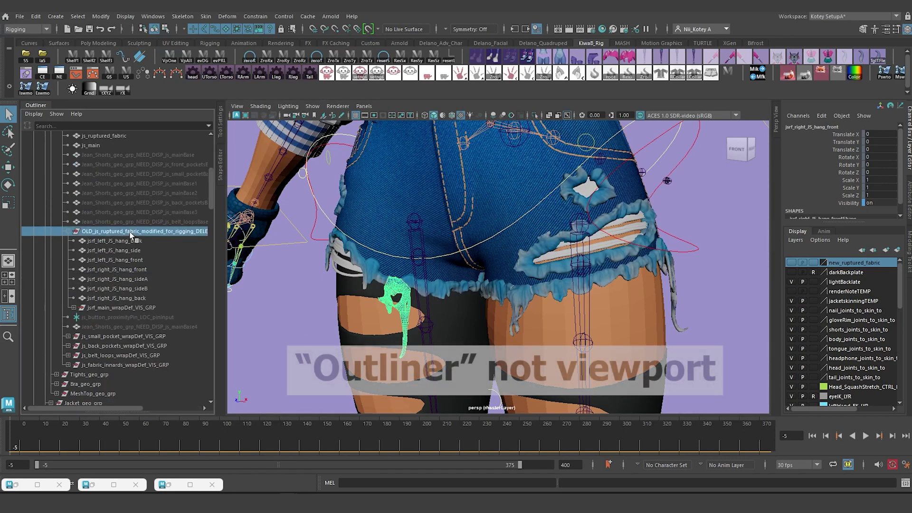
pyautogui.click(64, 230)
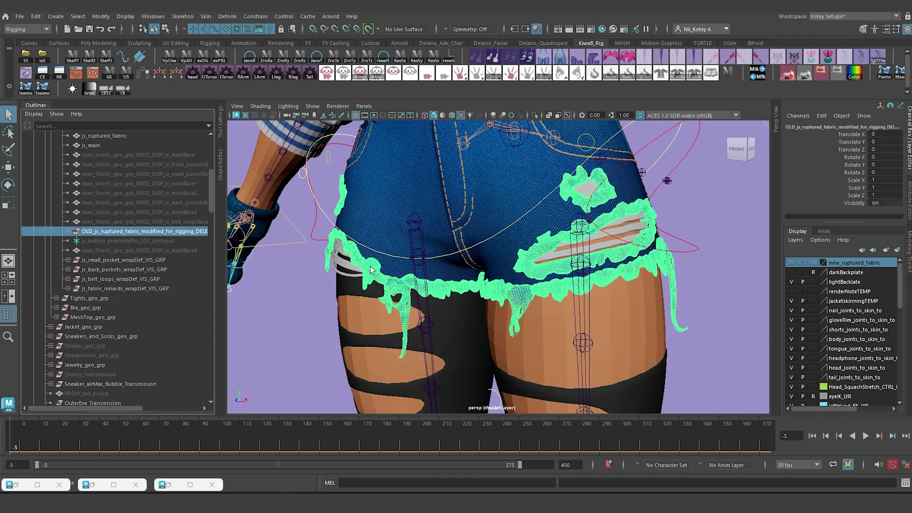
pyautogui.press('Delete')
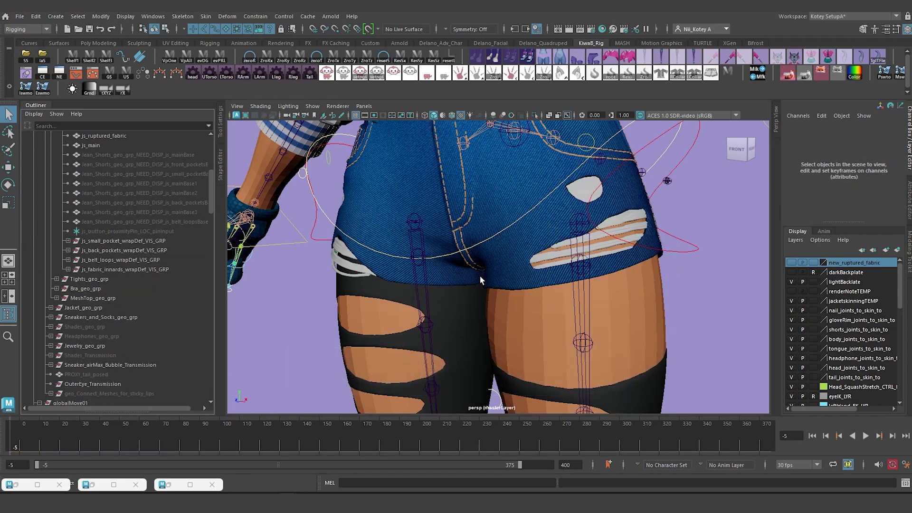
# Make the new_ruptured_fabric layer visible and select the single js_ruptured_fabric mesh at the hem
pyautogui.click(792, 263)
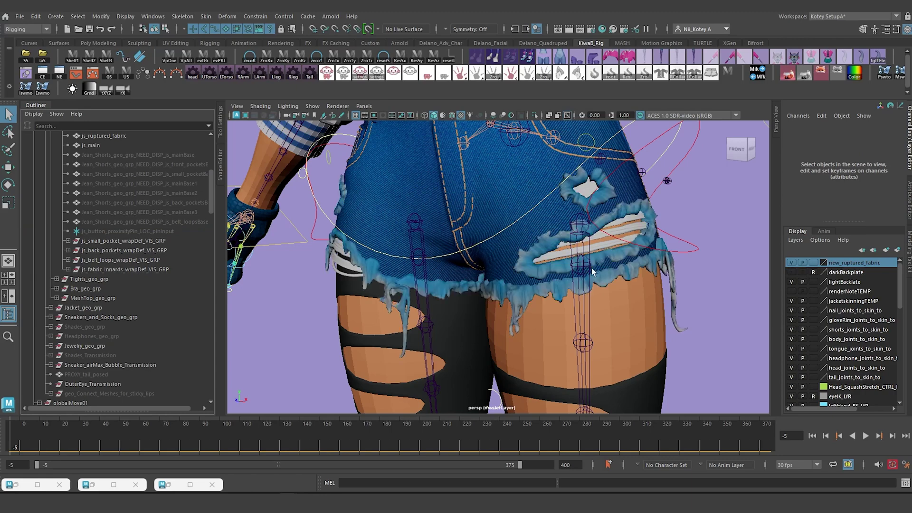
pyautogui.click(521, 299)
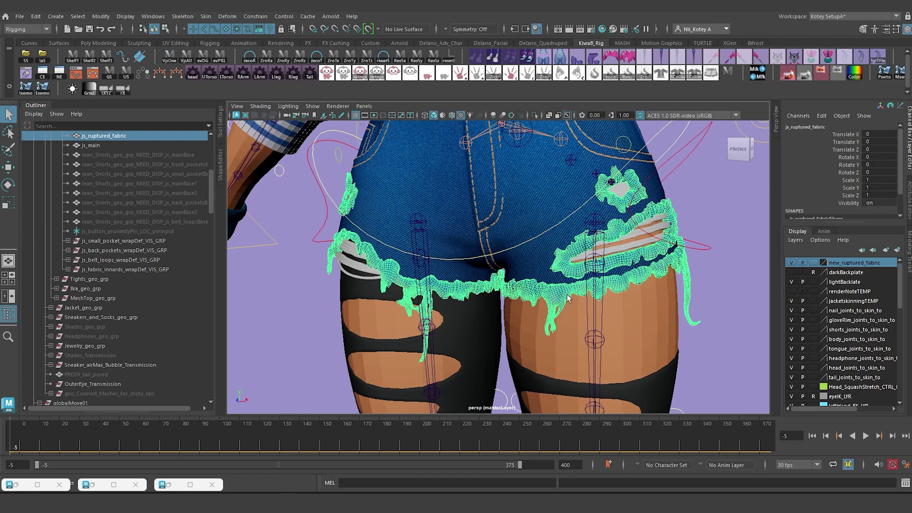
pyautogui.scroll(-3, 555, 274)
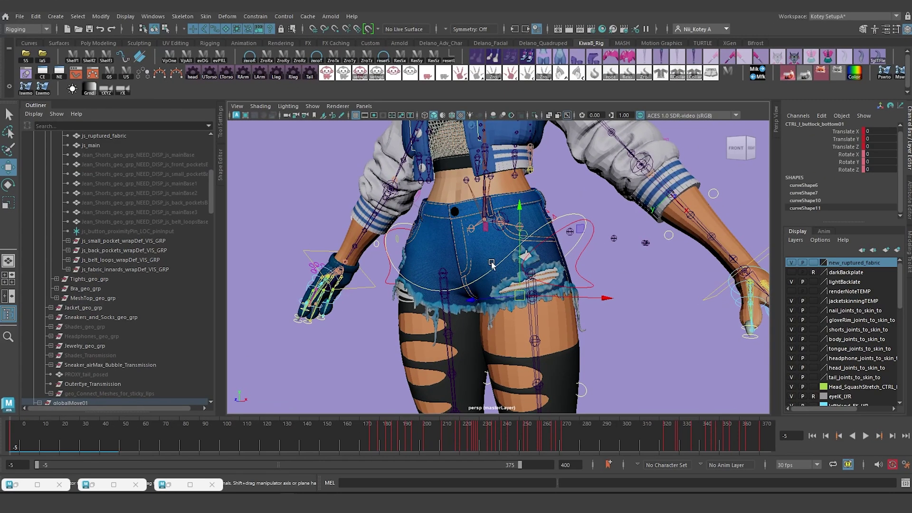
# Inspect the shorts from behind and select the main shorts mesh, js_main
pyautogui.keyDown('alt'); pyautogui.moveTo(491, 264); pyautogui.dragTo(486, 265); pyautogui.keyUp('alt')
pyautogui.keyDown('alt'); pyautogui.moveTo(485, 265); pyautogui.dragTo(524, 287, button='right'); pyautogui.keyUp('alt')
pyautogui.keyDown('alt'); pyautogui.moveTo(523, 286); pyautogui.dragTo(440, 274); pyautogui.keyUp('alt')
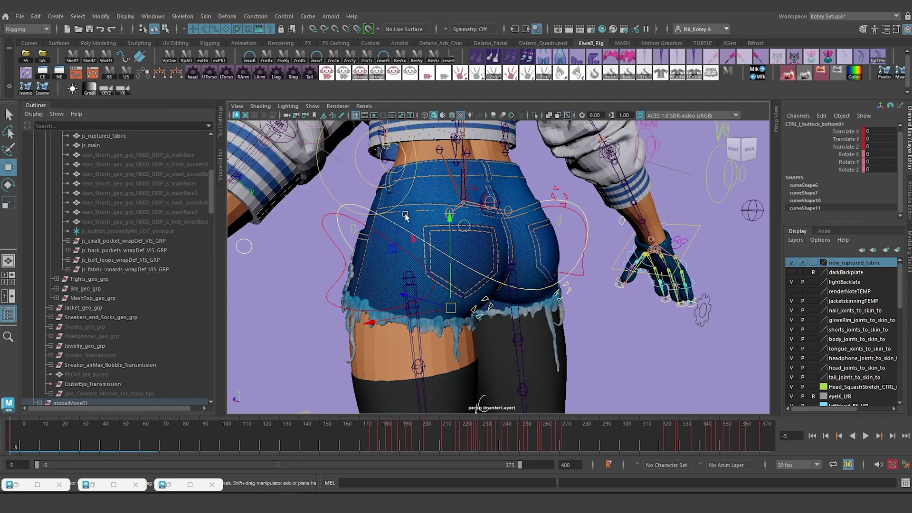
pyautogui.click(383, 277)
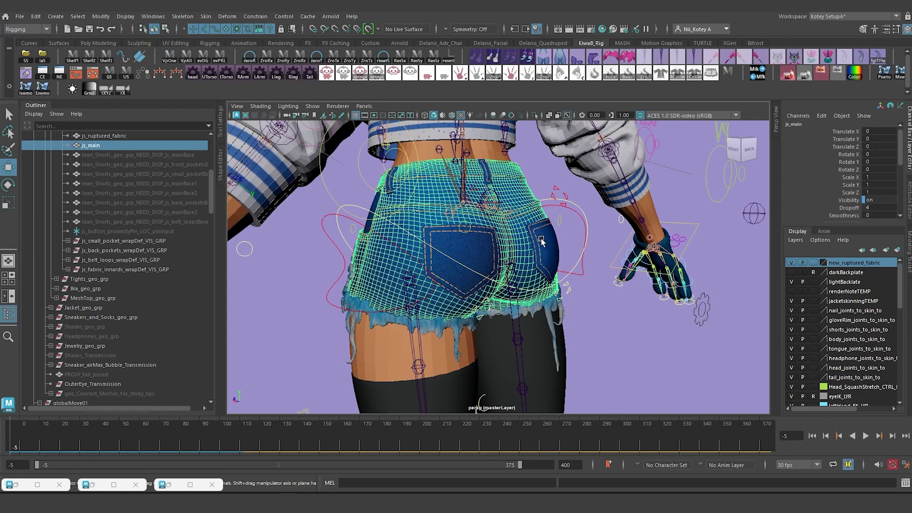
# Deselect the shorts mesh and apply the no_joints_no_follices display preset to the viewport
pyautogui.keyDown('alt'); pyautogui.moveTo(315, 272); pyautogui.dragTo(325, 269); pyautogui.keyUp('alt')
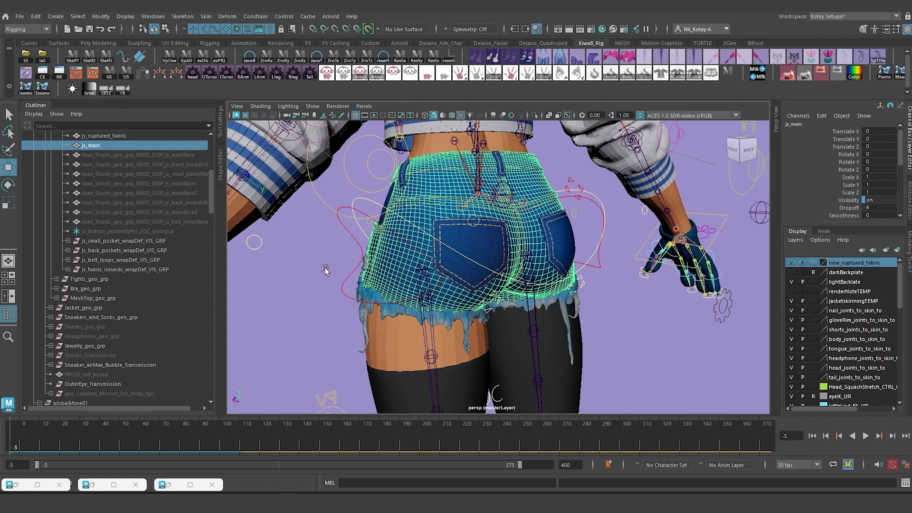
pyautogui.click(301, 295)
pyautogui.click(312, 106)
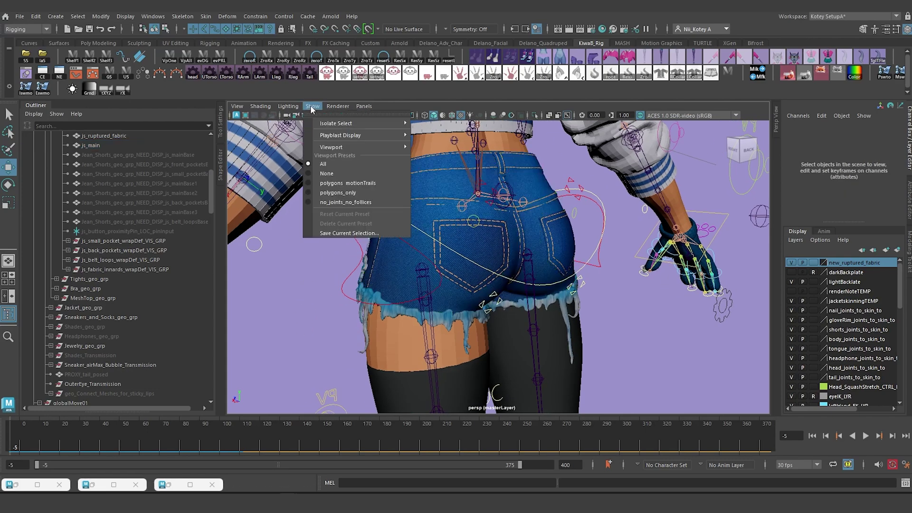
pyautogui.click(308, 201)
pyautogui.keyDown('alt'); pyautogui.moveTo(459, 297); pyautogui.dragTo(471, 298); pyautogui.keyUp('alt')
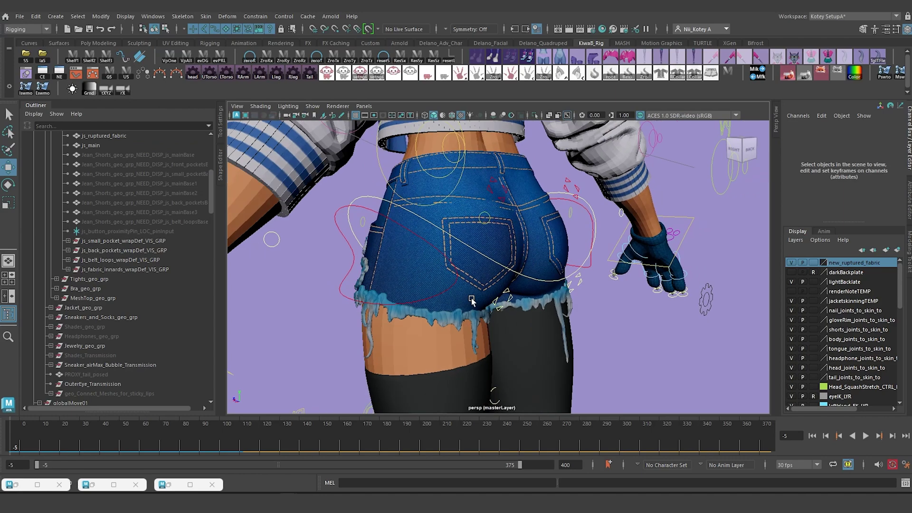
# Turn off Hip Ctrls Visibility on lowerTorso_settings_CTRL
pyautogui.click(707, 309)
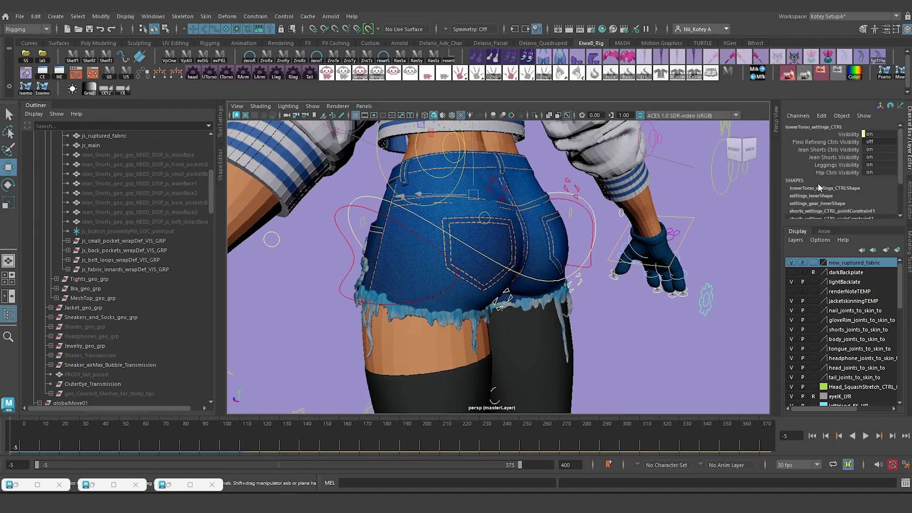
pyautogui.click(826, 172)
pyautogui.moveTo(568, 270); pyautogui.dragTo(389, 283, button='middle')
pyautogui.keyDown('alt'); pyautogui.moveTo(466, 313); pyautogui.dragTo(496, 307); pyautogui.keyUp('alt')
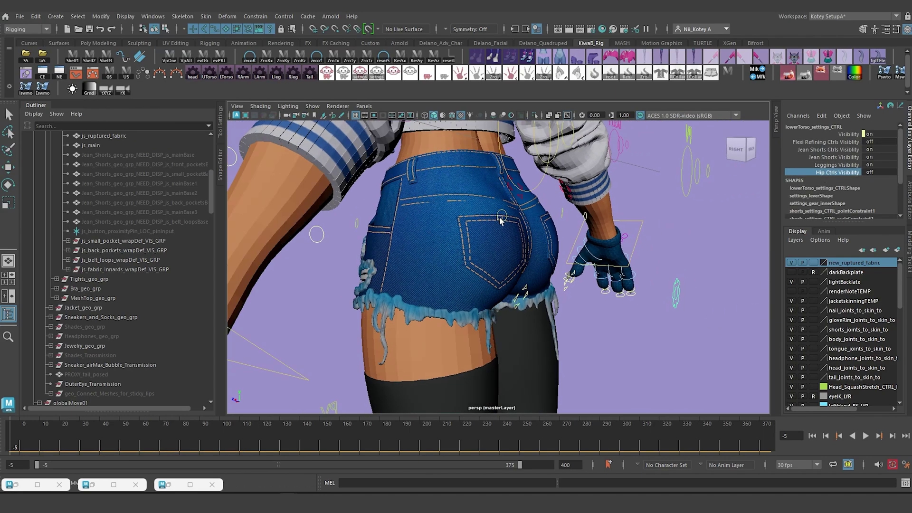
# Try moving the buttock controls at the back of the shorts and undo the changes
pyautogui.keyDown('alt'); pyautogui.moveTo(520, 199); pyautogui.dragTo(577, 191); pyautogui.keyUp('alt')
pyautogui.click(579, 191)
pyautogui.click(569, 180)
pyautogui.moveTo(522, 214); pyautogui.dragTo(501, 188)
pyautogui.hotkey('ctrl', 'z')
pyautogui.click(464, 300)
pyautogui.hotkey('ctrl', 'z')
# Try a JShorts Max Displace of 1 on the left upper buttock control, CTRL_l_buttock_top01_withDeformerSettings, and undo it
pyautogui.click(483, 218)
pyautogui.keyDown('alt'); pyautogui.moveTo(500, 296); pyautogui.dragTo(513, 277); pyautogui.keyUp('alt')
pyautogui.keyDown('alt'); pyautogui.moveTo(513, 277); pyautogui.dragTo(521, 285, button='right'); pyautogui.keyUp('alt')
pyautogui.keyDown('alt'); pyautogui.moveTo(521, 285); pyautogui.dragTo(507, 280); pyautogui.keyUp('alt')
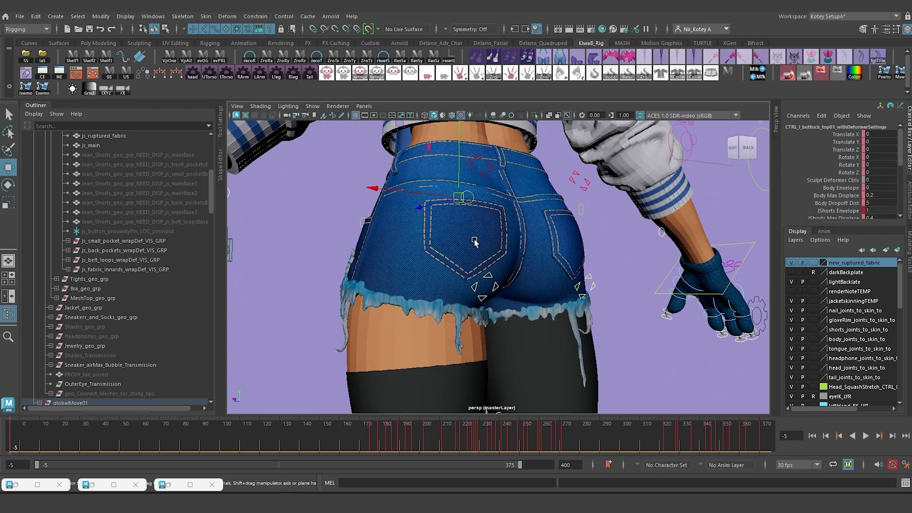
pyautogui.scroll(-3, 840, 192)
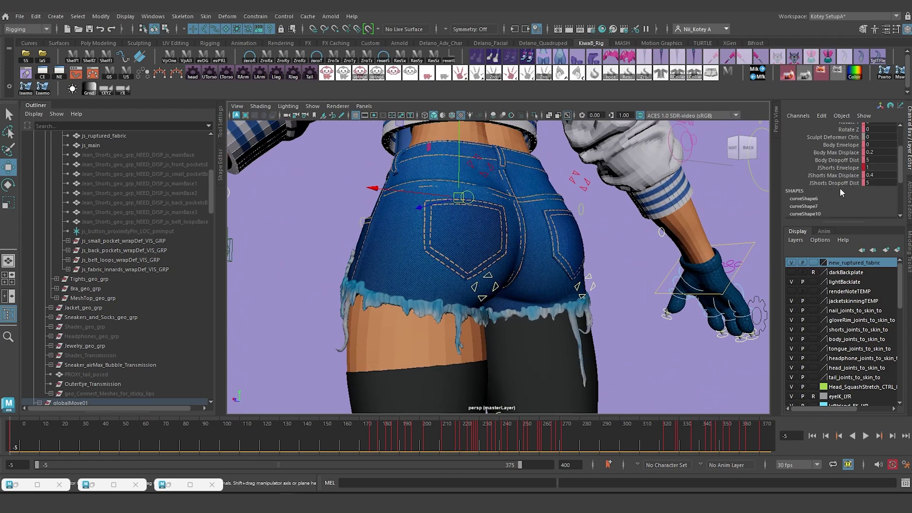
pyautogui.doubleClick(868, 176)
pyautogui.write('1')
pyautogui.press('Return')
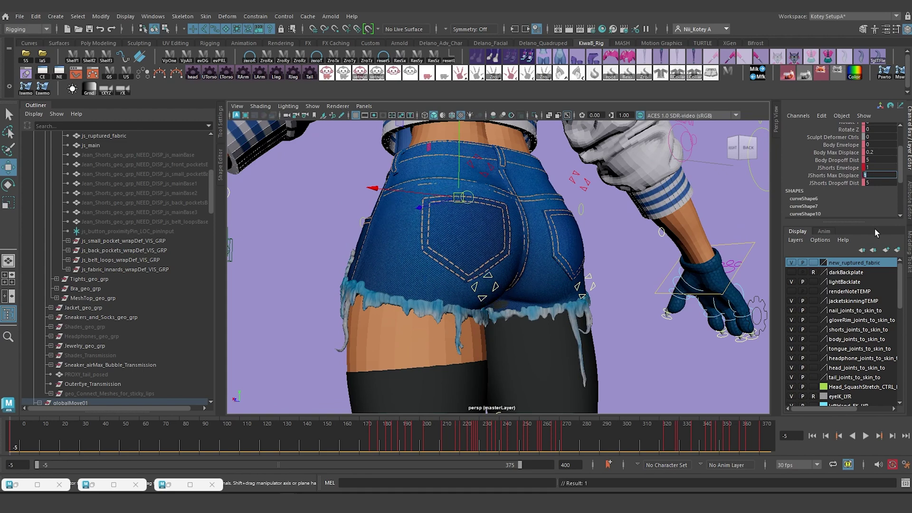
pyautogui.hotkey('ctrl', 'z')
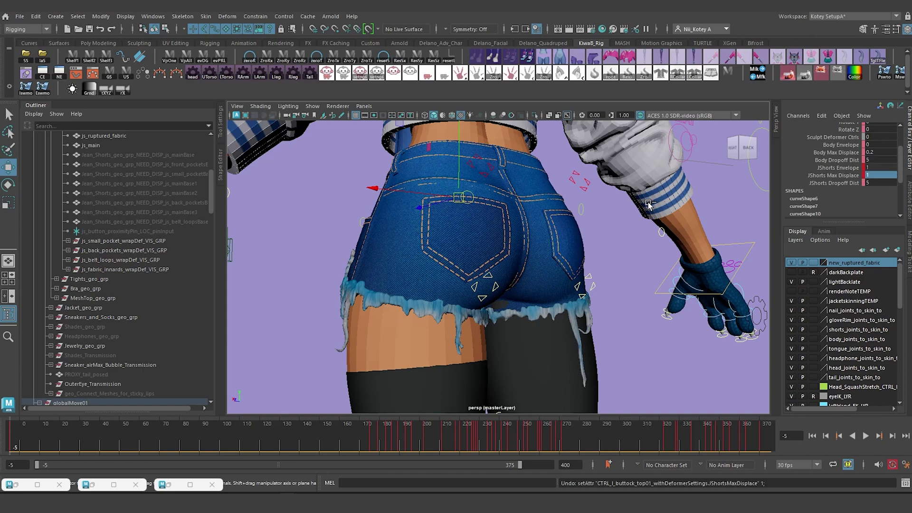
# Inspect the back of the shorts, select js_main and examine its sculpt_JS_r_buttock_bottom01 deformer among the inputs
pyautogui.keyDown('alt'); pyautogui.moveTo(550, 259); pyautogui.dragTo(486, 271); pyautogui.keyUp('alt')
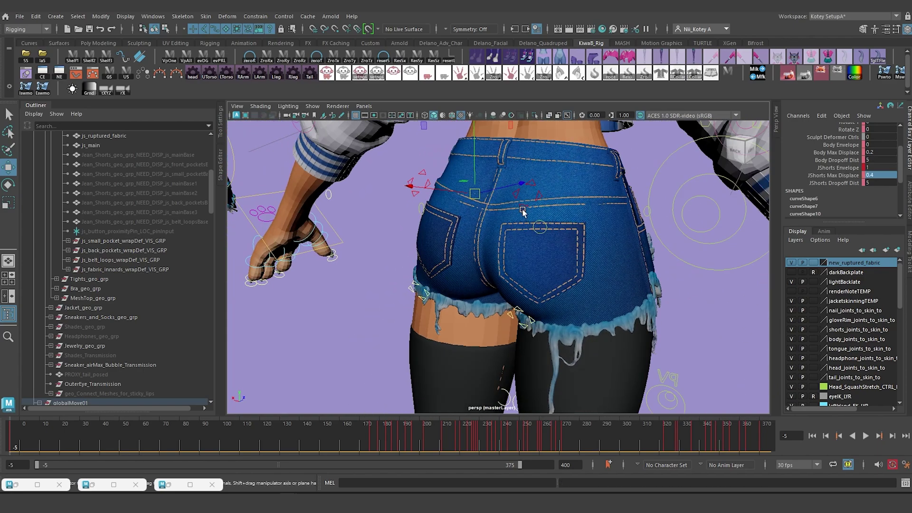
pyautogui.keyDown('alt'); pyautogui.moveTo(520, 204); pyautogui.dragTo(600, 229); pyautogui.keyUp('alt')
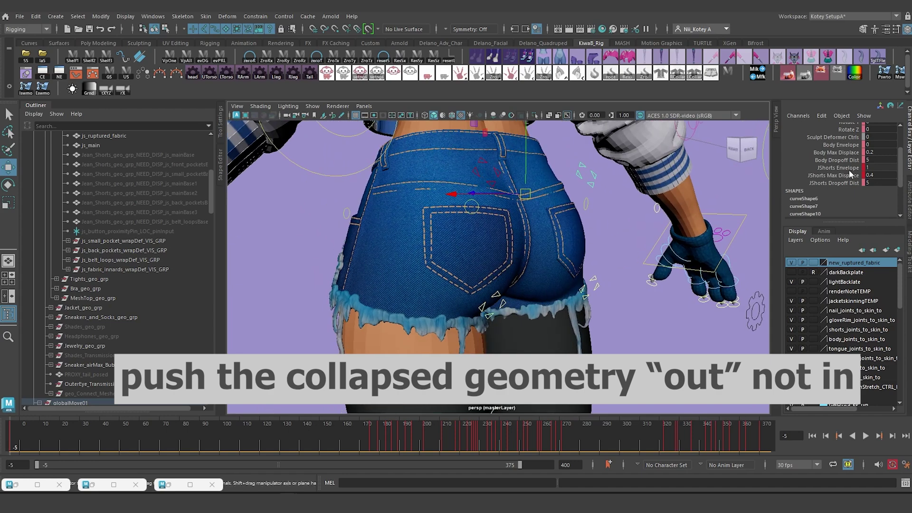
pyautogui.keyDown('alt'); pyautogui.moveTo(399, 245); pyautogui.dragTo(462, 260); pyautogui.keyUp('alt')
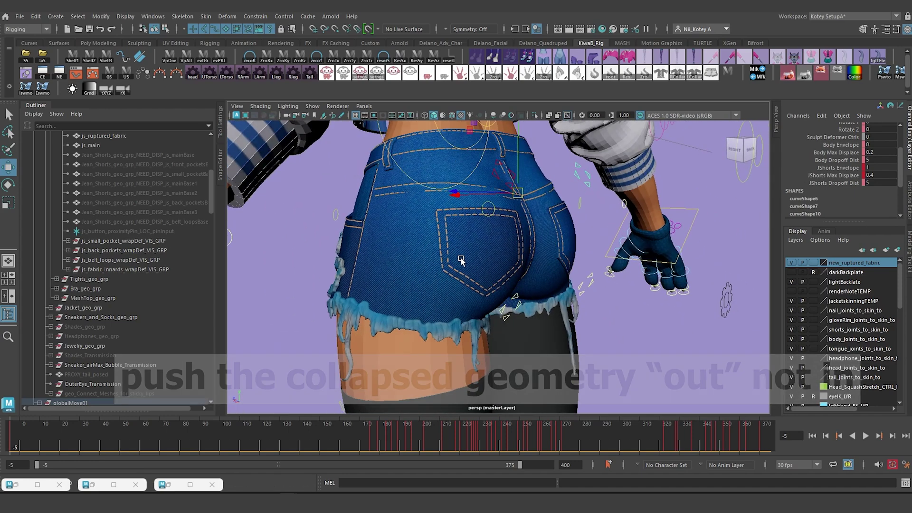
pyautogui.click(405, 253)
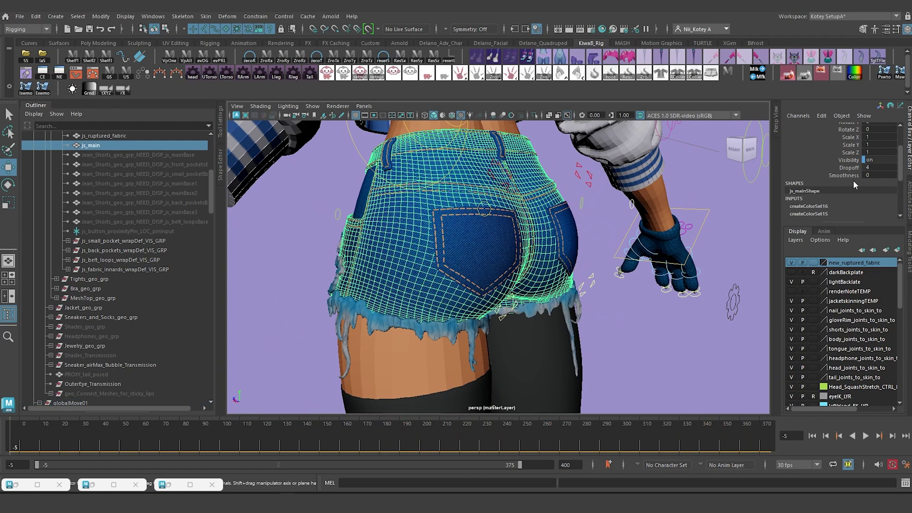
pyautogui.scroll(-3, 857, 181)
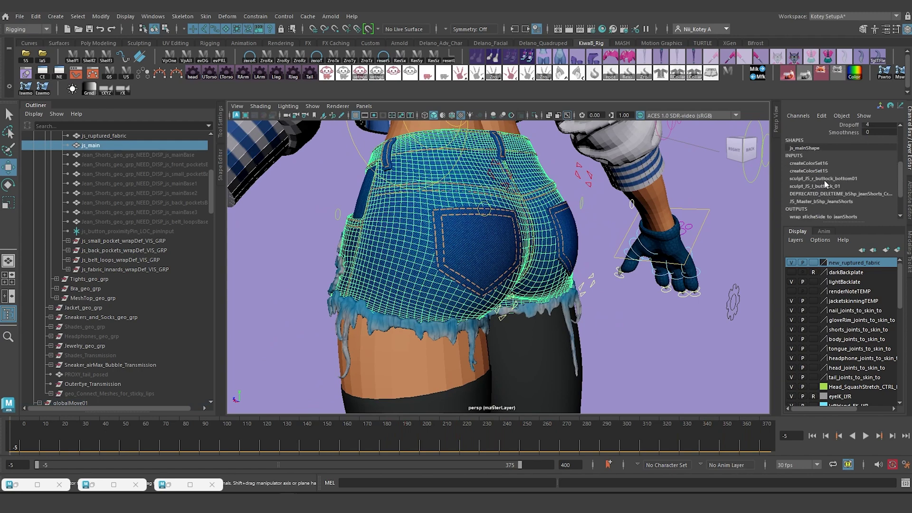
pyautogui.click(826, 178)
pyautogui.scroll(-3, 825, 179)
pyautogui.scroll(2, 853, 187)
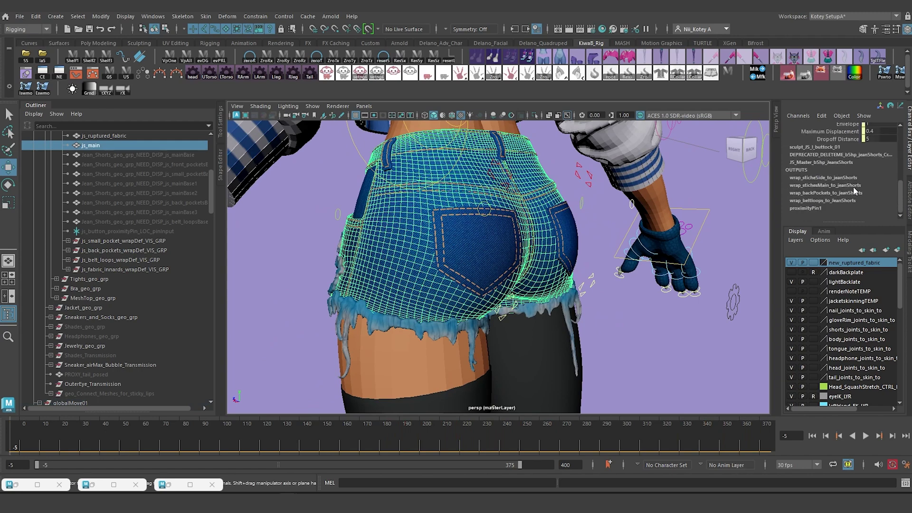
# Select the sculpt_JS_l_buttock_01 deformer of js_main by name and delete it
pyautogui.click(820, 190)
pyautogui.doubleClick(816, 170)
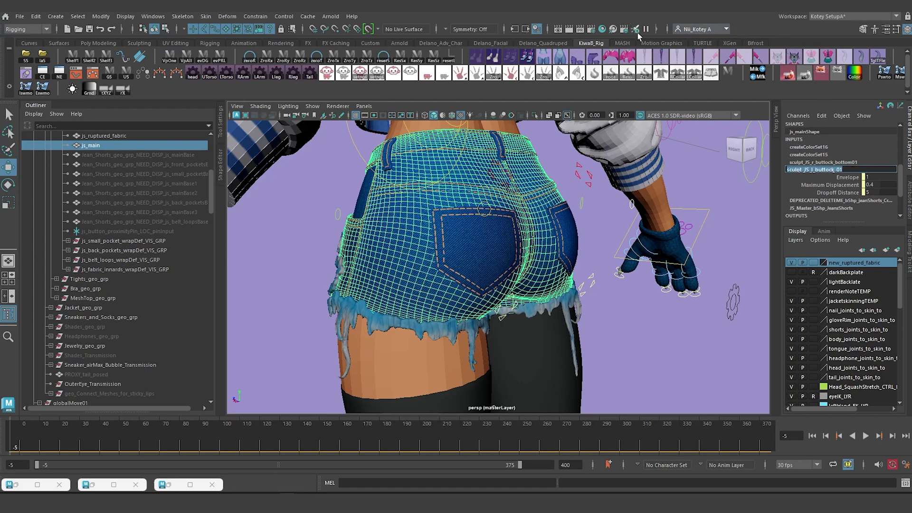
pyautogui.click(657, 31)
pyautogui.click(671, 29)
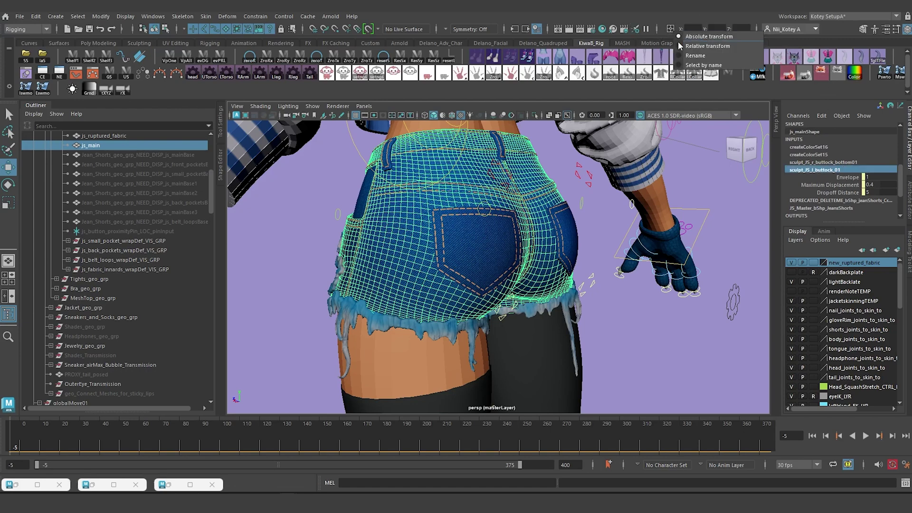
pyautogui.click(698, 66)
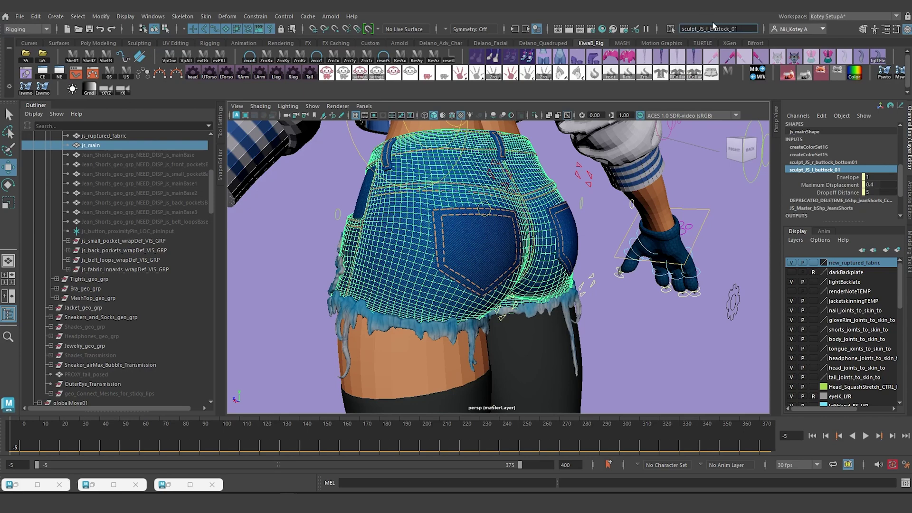
pyautogui.press('Return')
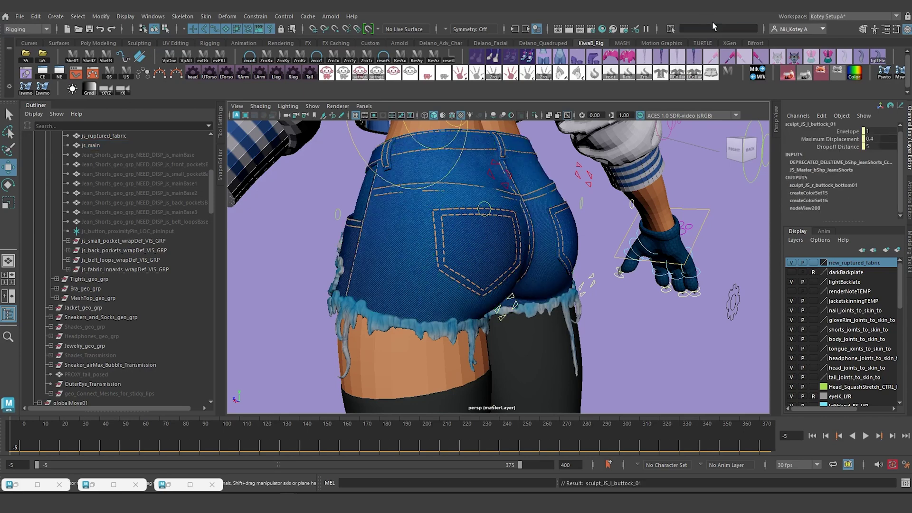
pyautogui.press('Delete')
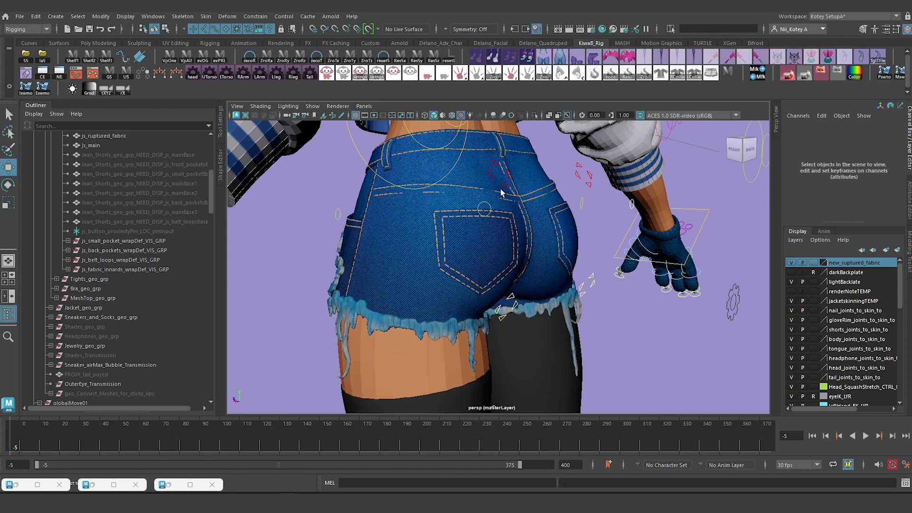
# Copy the name of js_main's sculpt_JS_r_buttock_bottom01 deformer, select that deformer by name and delete it
pyautogui.click(544, 232)
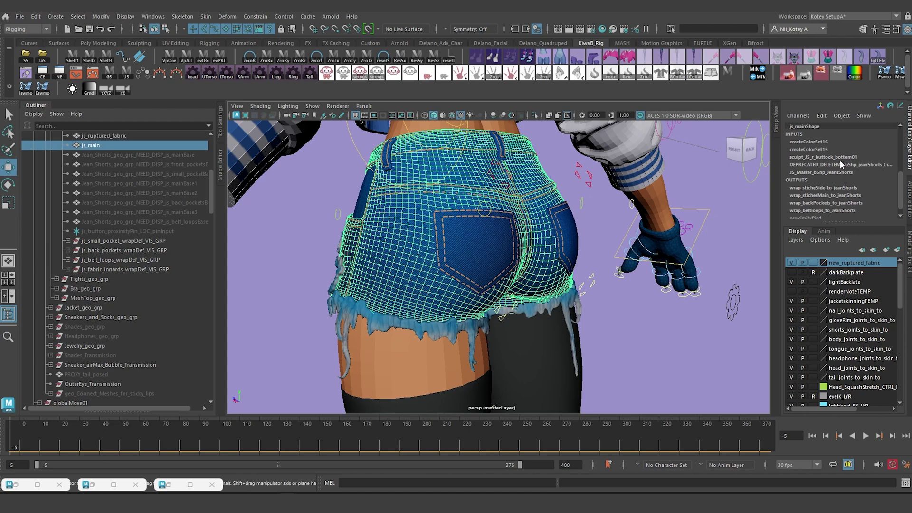
pyautogui.click(839, 157)
pyautogui.doubleClick(832, 146)
pyautogui.hotkey('ctrl', 'c')
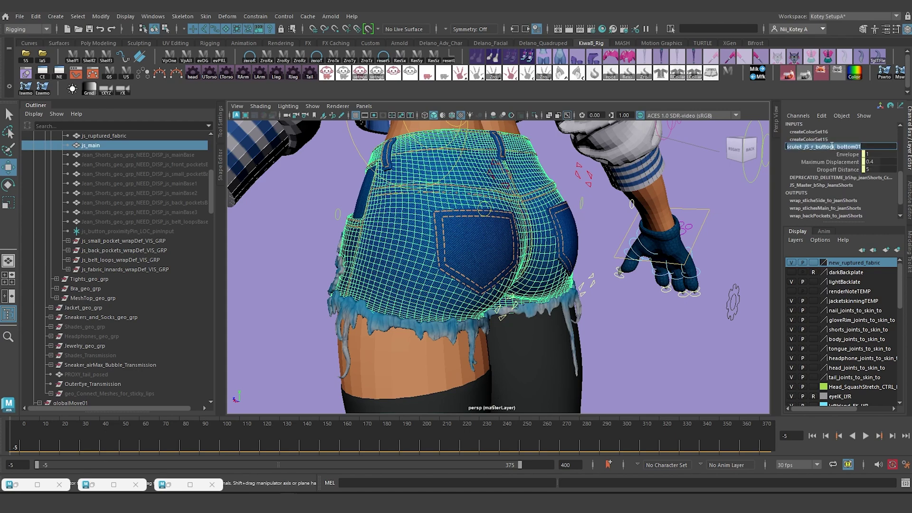
pyautogui.click(687, 328)
pyautogui.click(710, 29)
pyautogui.hotkey('ctrl', 'v')
pyautogui.press('Return')
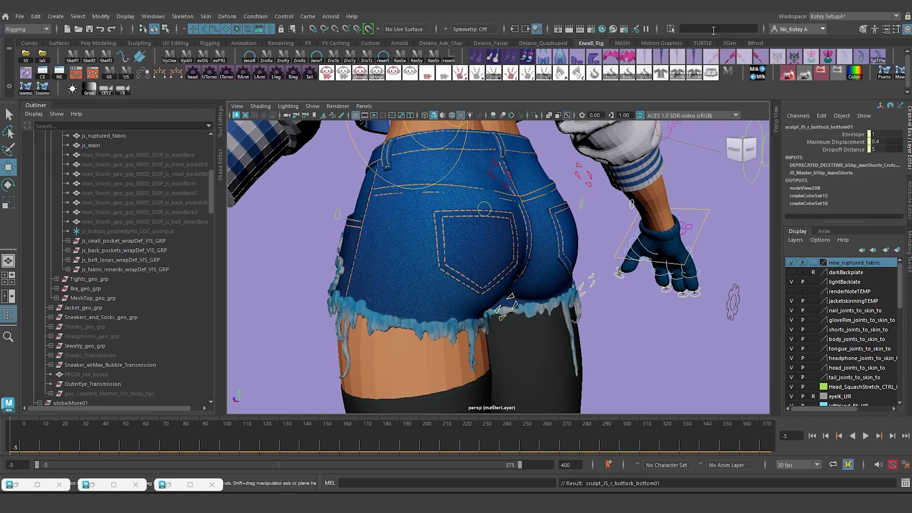
pyautogui.press('Delete')
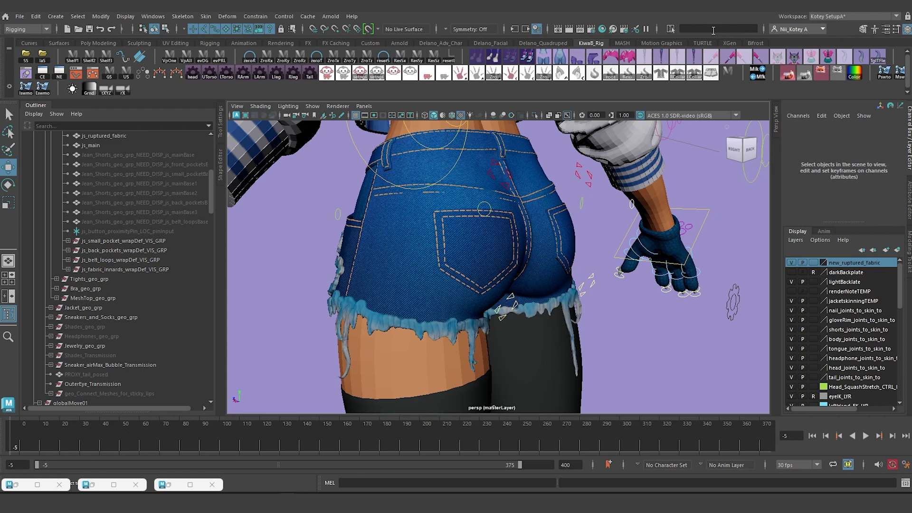
# Test the left upper buttock control with a JShorts Max Displace of 1 and undo the change
pyautogui.keyDown('alt'); pyautogui.moveTo(547, 209); pyautogui.dragTo(519, 210); pyautogui.keyUp('alt')
pyautogui.click(484, 179)
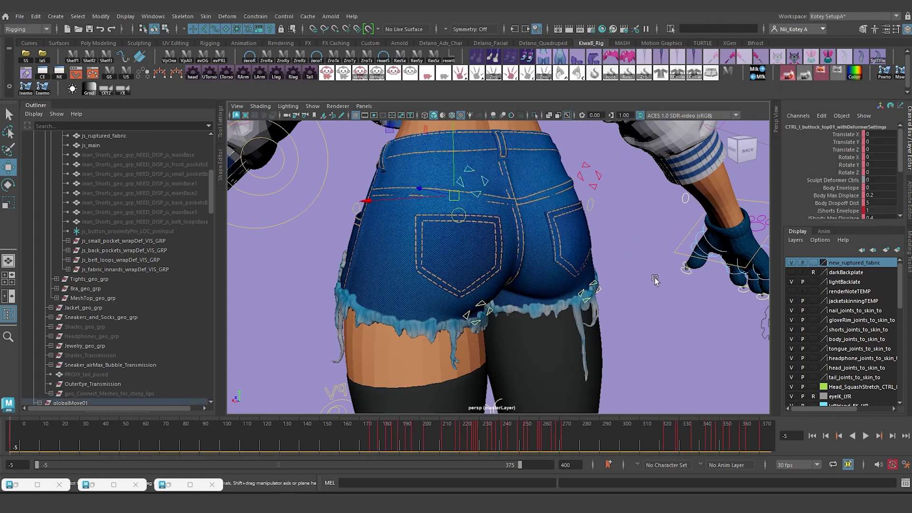
pyautogui.scroll(-3, 886, 200)
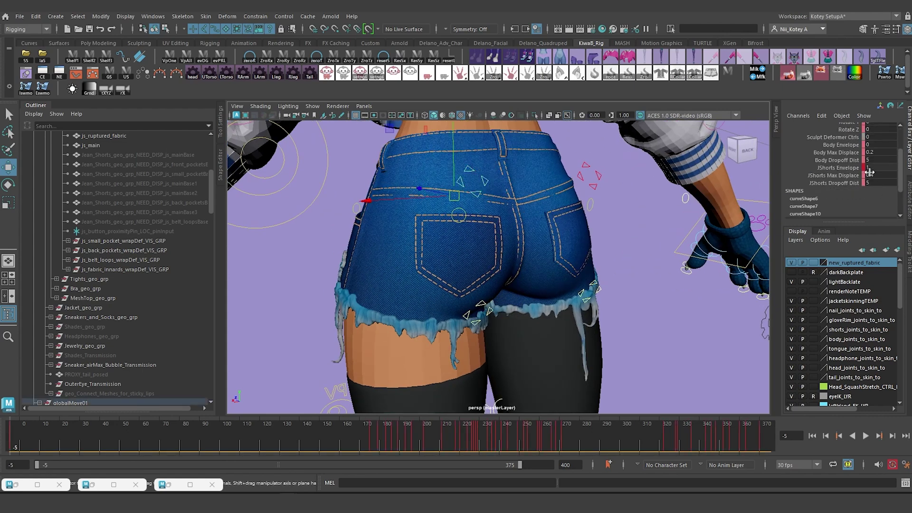
pyautogui.click(873, 178)
pyautogui.write('1')
pyautogui.press('Return')
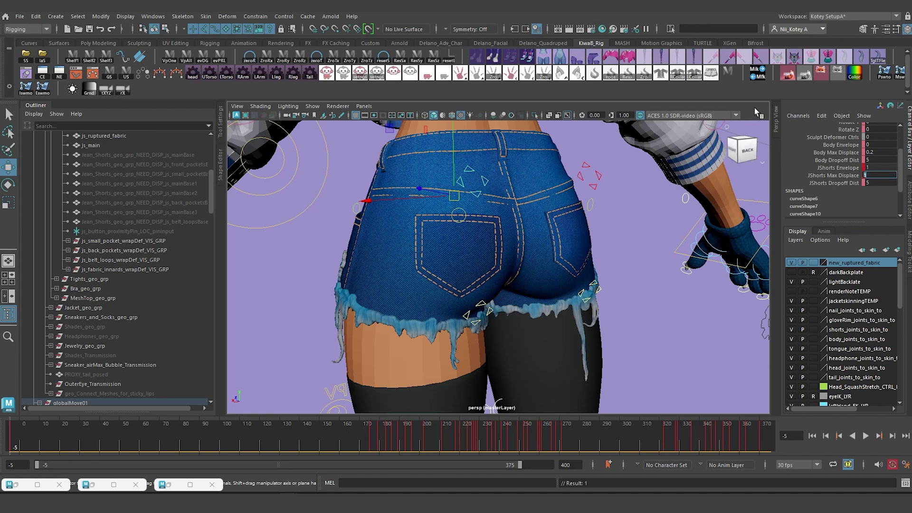
pyautogui.hotkey('ctrl', 'z')
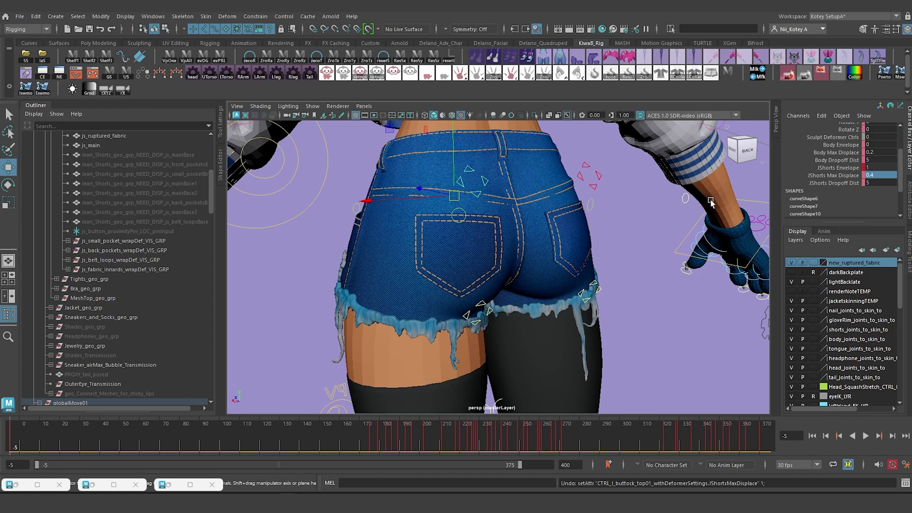
# Inspect the remaining buttock controls behind the shorts and the waistband and ripped hem at the front
pyautogui.click(586, 166)
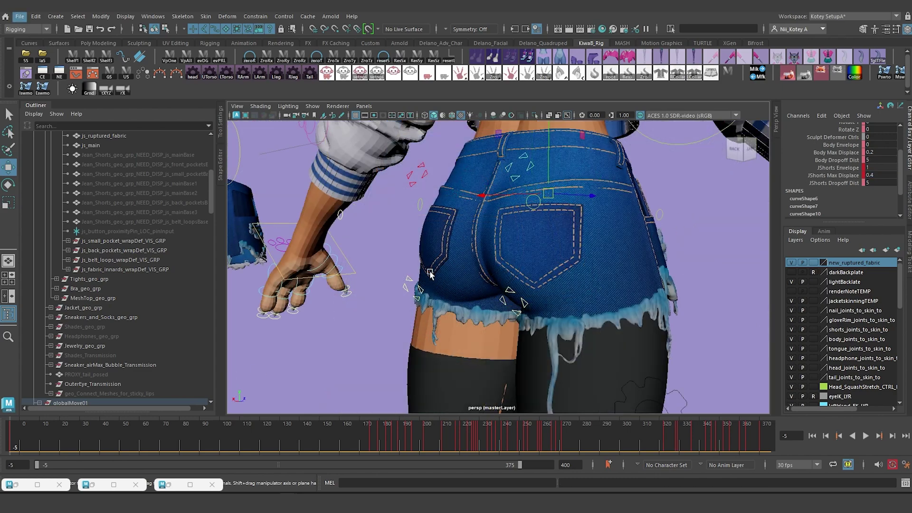
pyautogui.moveTo(510, 257)
pyautogui.keyDown('alt'); pyautogui.mouseDown()
pyautogui.moveTo(532, 261)
pyautogui.moveTo(521, 269)
pyautogui.mouseUp(); pyautogui.keyUp('alt')
pyautogui.keyDown('alt'); pyautogui.moveTo(521, 228); pyautogui.dragTo(557, 233); pyautogui.keyUp('alt')
pyautogui.keyDown('alt'); pyautogui.moveTo(465, 239); pyautogui.dragTo(442, 254); pyautogui.keyUp('alt')
pyautogui.keyDown('alt'); pyautogui.moveTo(504, 278); pyautogui.dragTo(561, 285); pyautogui.keyUp('alt')
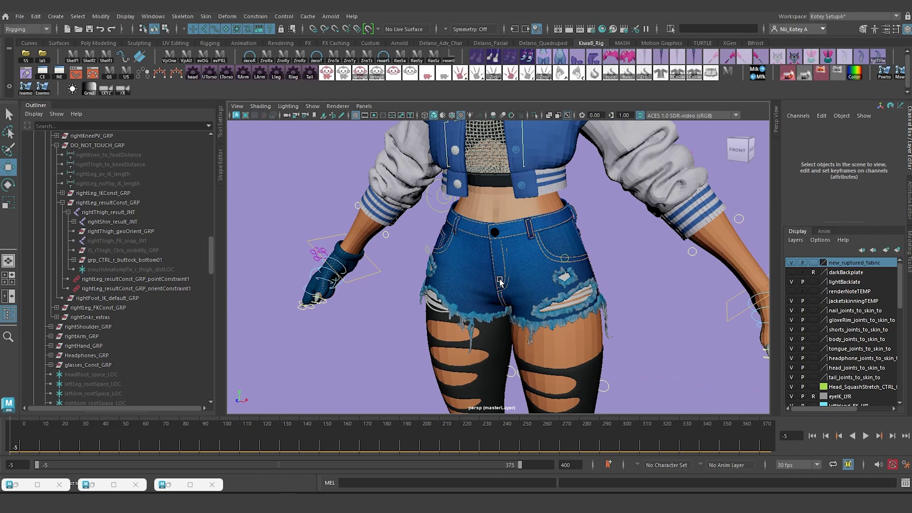
pyautogui.scroll(6, 493, 281)
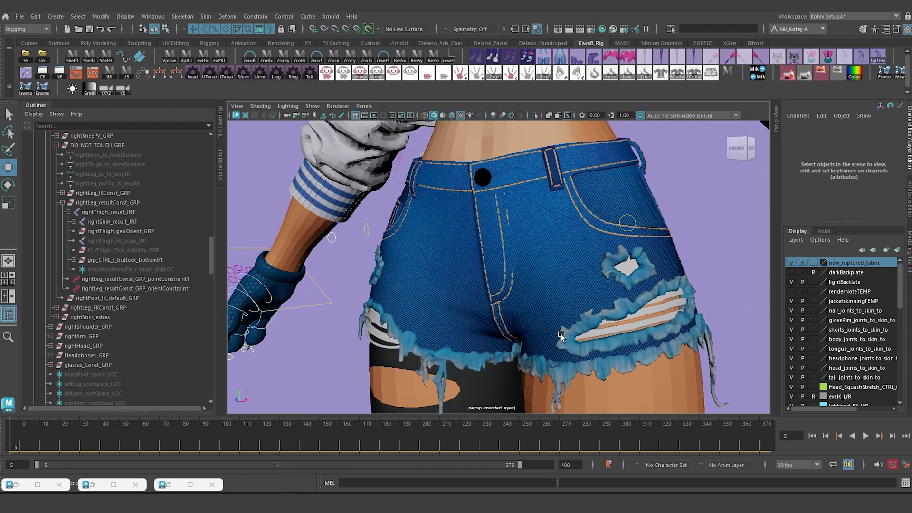
# Locate js_button in the scene hierarchy, select its parent js_button_proximityPin_LOC and review the Proximity Pin constraint option
pyautogui.click(502, 259)
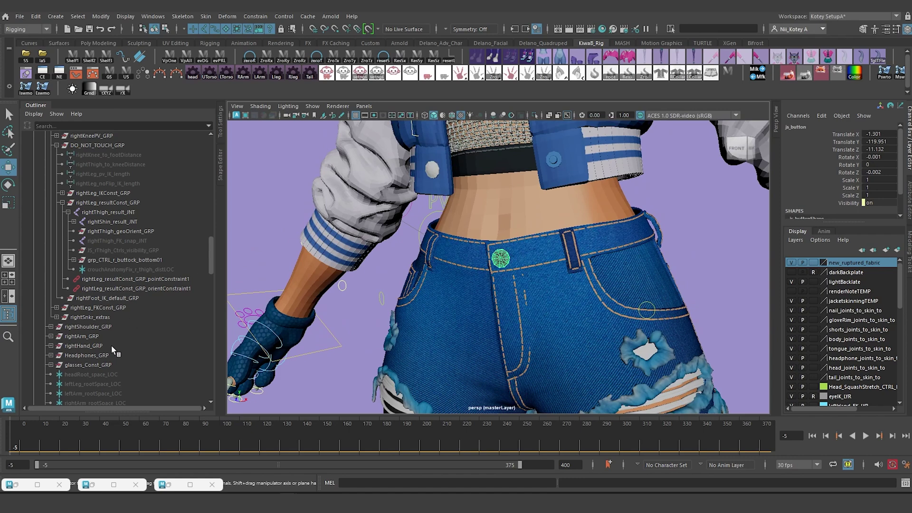
pyautogui.press('f')
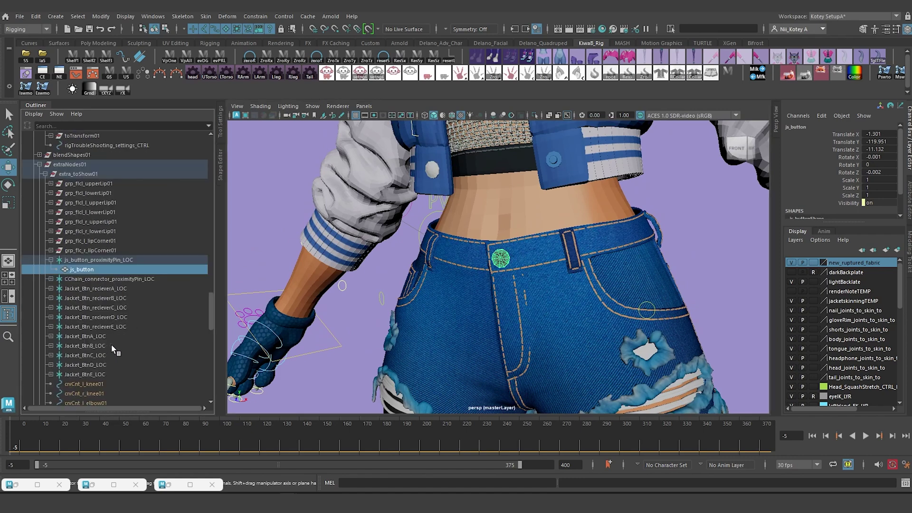
pyautogui.click(78, 260)
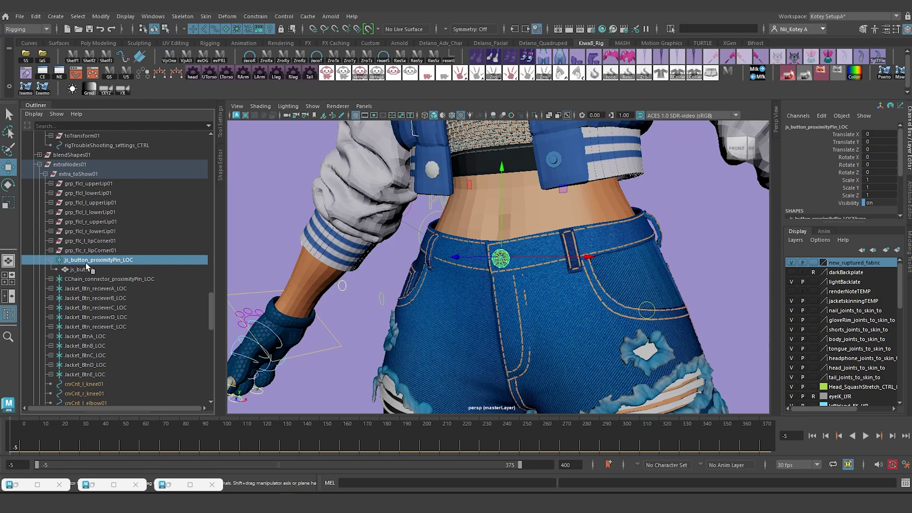
pyautogui.click(243, 16)
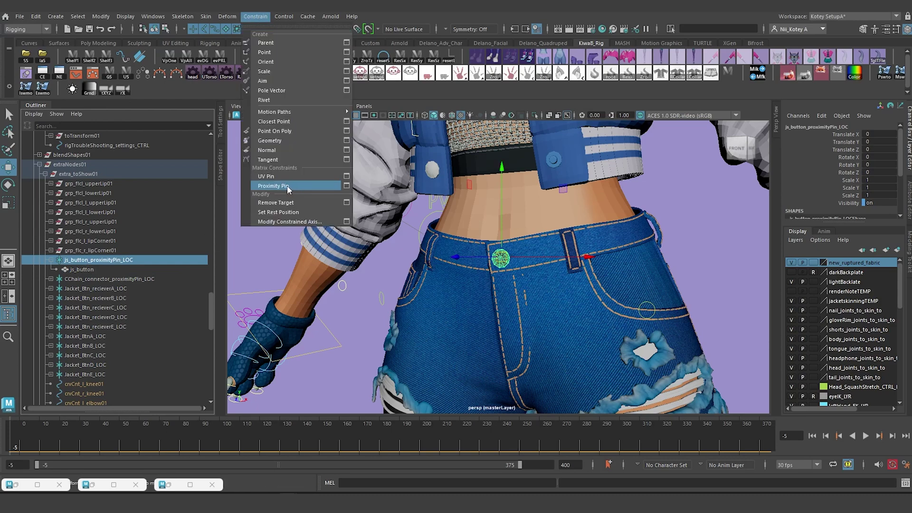
pyautogui.click(499, 265)
pyautogui.keyDown('alt'); pyautogui.moveTo(499, 265); pyautogui.dragTo(458, 278); pyautogui.keyUp('alt')
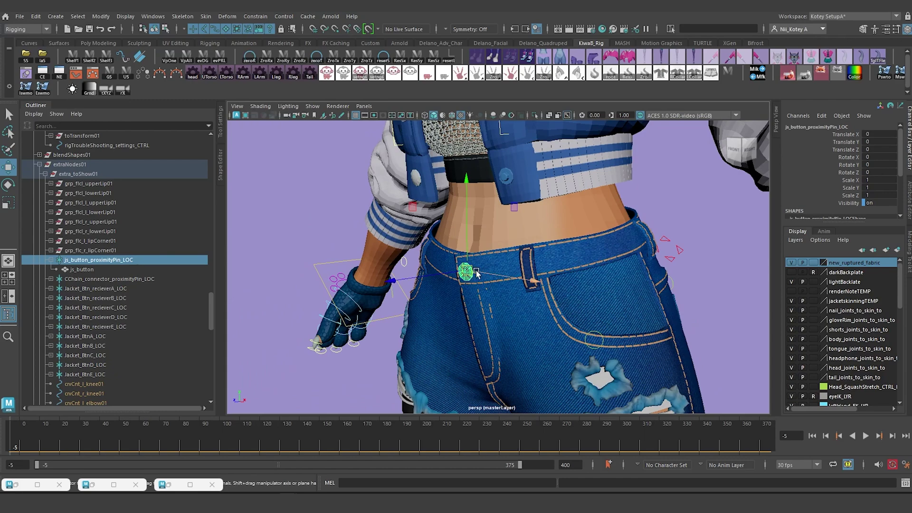
pyautogui.keyDown('alt'); pyautogui.moveTo(494, 278); pyautogui.dragTo(517, 245); pyautogui.keyUp('alt')
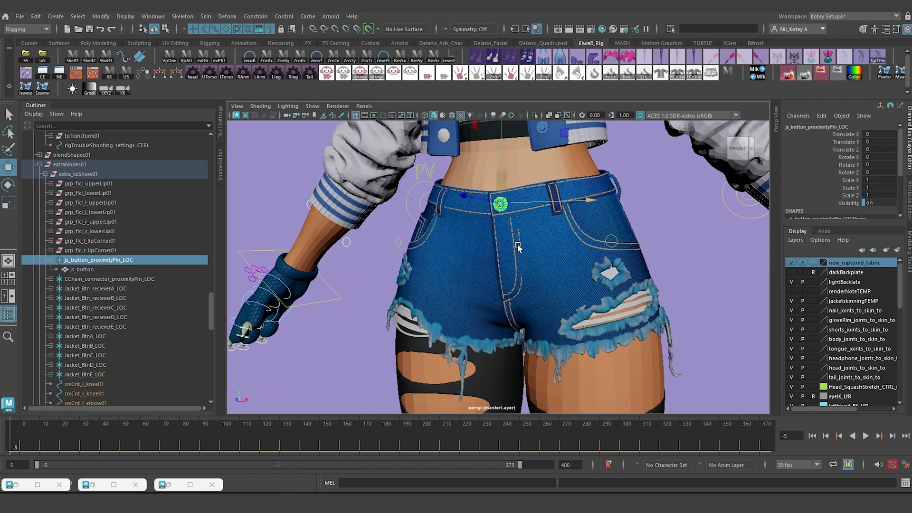
# Check which meshes form the front of the shorts by selecting the main stitches, js_main and the belt loops
pyautogui.click(342, 353)
pyautogui.keyDown('alt'); pyautogui.moveTo(464, 320); pyautogui.dragTo(497, 348, button='right'); pyautogui.keyUp('alt')
pyautogui.keyDown('alt'); pyautogui.moveTo(496, 349); pyautogui.dragTo(544, 260); pyautogui.keyUp('alt')
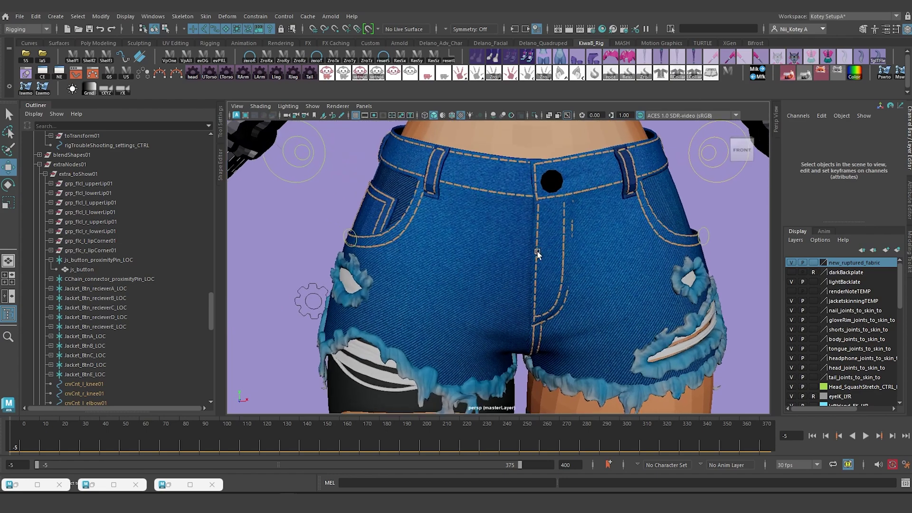
pyautogui.click(537, 254)
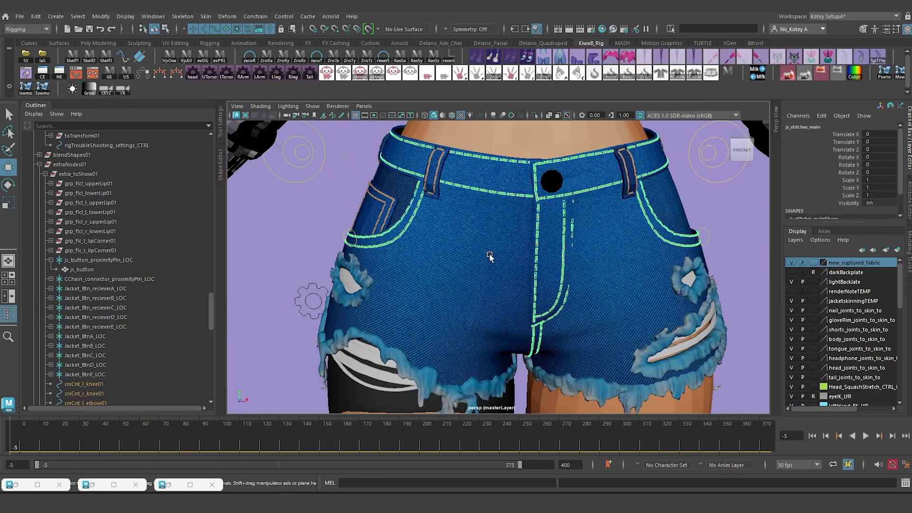
pyautogui.click(469, 251)
pyautogui.keyDown('alt'); pyautogui.moveTo(617, 306); pyautogui.dragTo(602, 291); pyautogui.keyUp('alt')
pyautogui.keyDown('alt'); pyautogui.moveTo(599, 189); pyautogui.dragTo(597, 212); pyautogui.keyUp('alt')
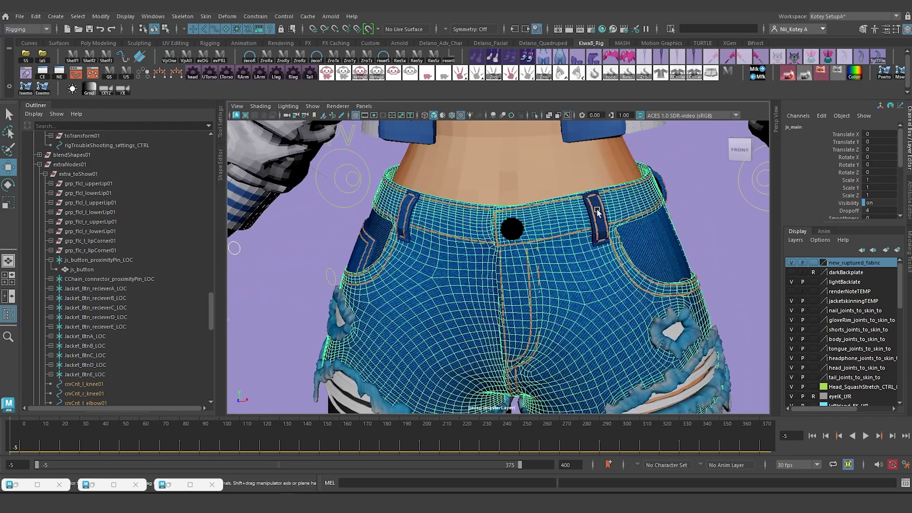
pyautogui.click(597, 212)
pyautogui.click(548, 221)
pyautogui.click(604, 210)
pyautogui.click(598, 206)
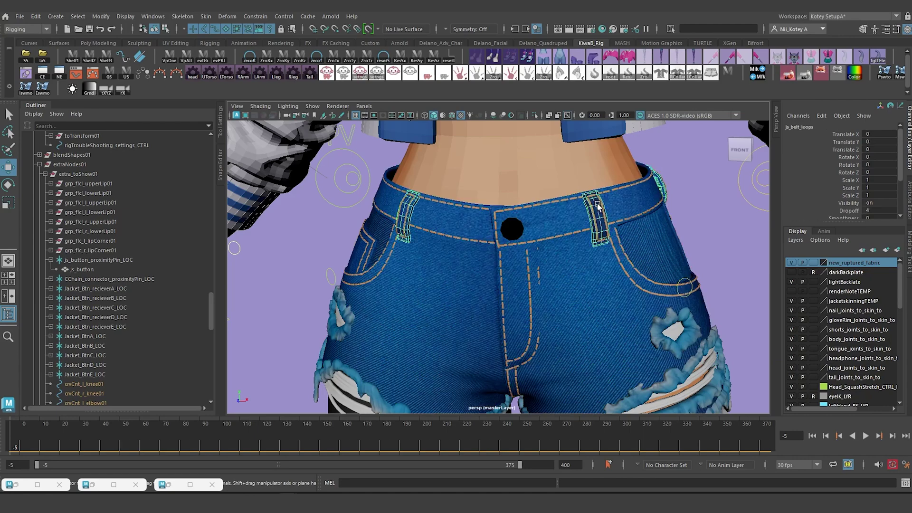
# Examine the small pocket, front pockets and small-pocket stitches, plus the back pockets and their stitches, by selecting each mesh
pyautogui.click(374, 276)
pyautogui.keyDown('alt'); pyautogui.moveTo(361, 280); pyautogui.dragTo(387, 278); pyautogui.keyUp('alt')
pyautogui.click(376, 284)
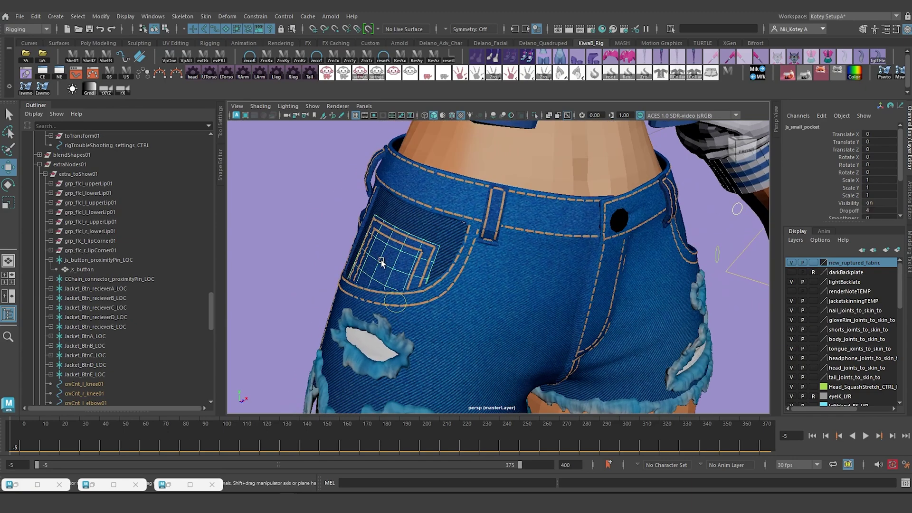
pyautogui.click(420, 220)
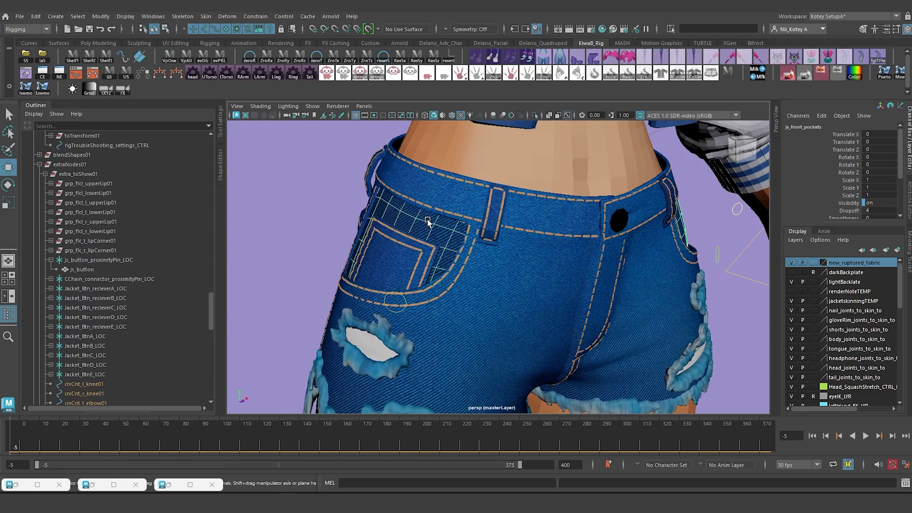
pyautogui.click(362, 256)
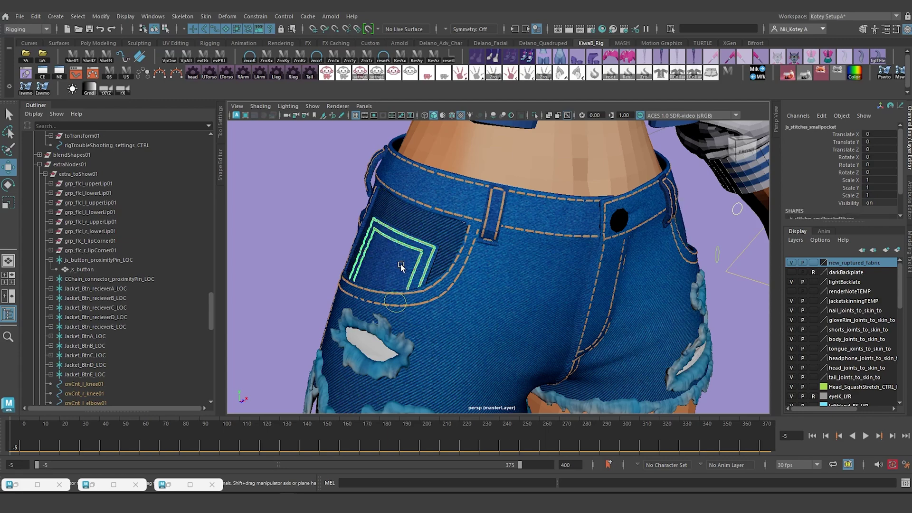
pyautogui.keyDown('alt'); pyautogui.moveTo(363, 255); pyautogui.dragTo(498, 283); pyautogui.keyUp('alt')
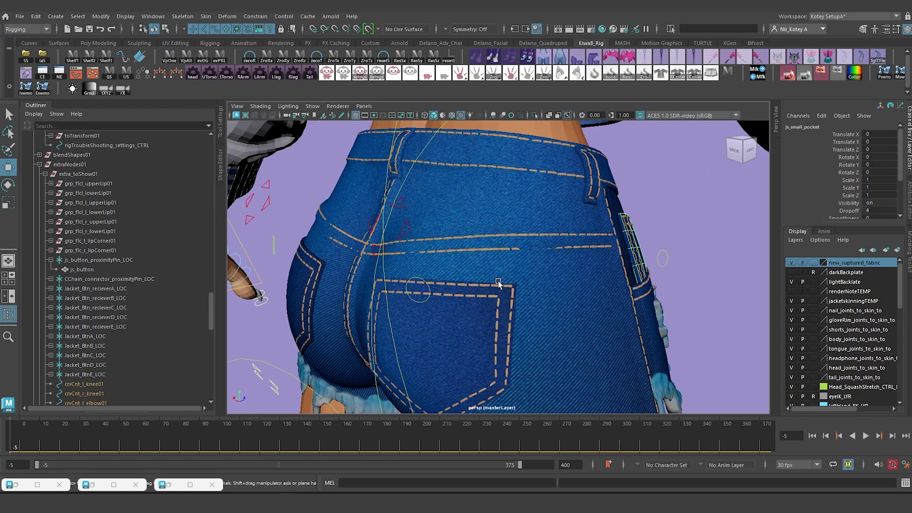
pyautogui.click(449, 336)
pyautogui.click(551, 297)
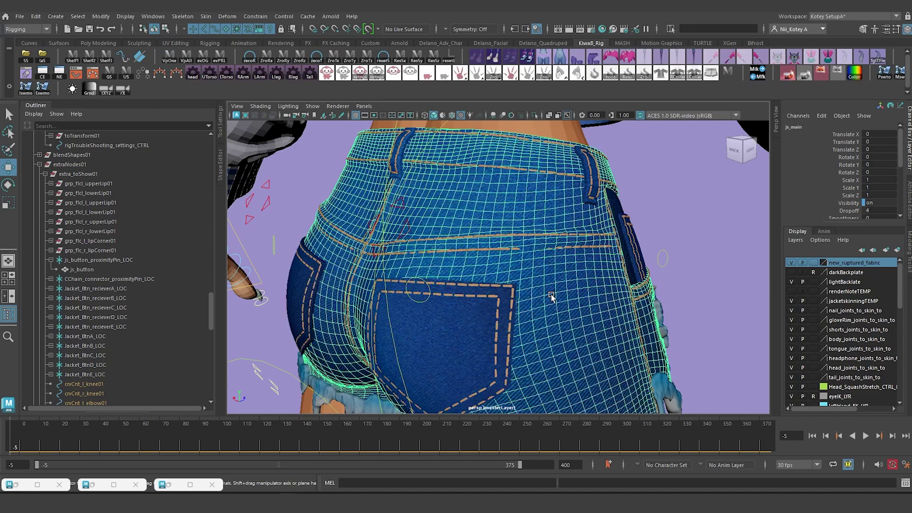
pyautogui.click(462, 295)
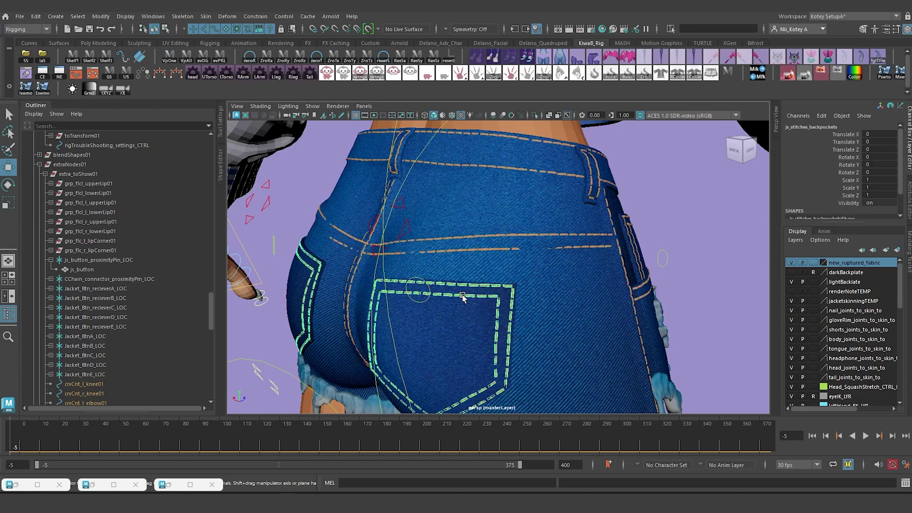
pyautogui.click(434, 337)
pyautogui.keyDown('alt'); pyautogui.moveTo(527, 335); pyautogui.dragTo(411, 317); pyautogui.keyUp('alt')
# Copy the name of js_front_pockets' wrap_frontPockets_to_body deformer, select that deformer by name and delete it
pyautogui.click(432, 232)
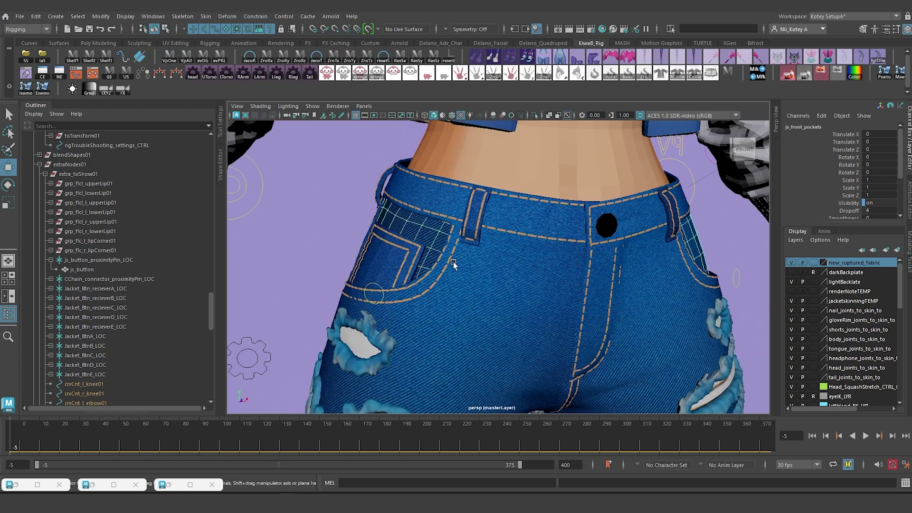
pyautogui.keyDown('alt'); pyautogui.moveTo(432, 232); pyautogui.dragTo(443, 286); pyautogui.keyUp('alt')
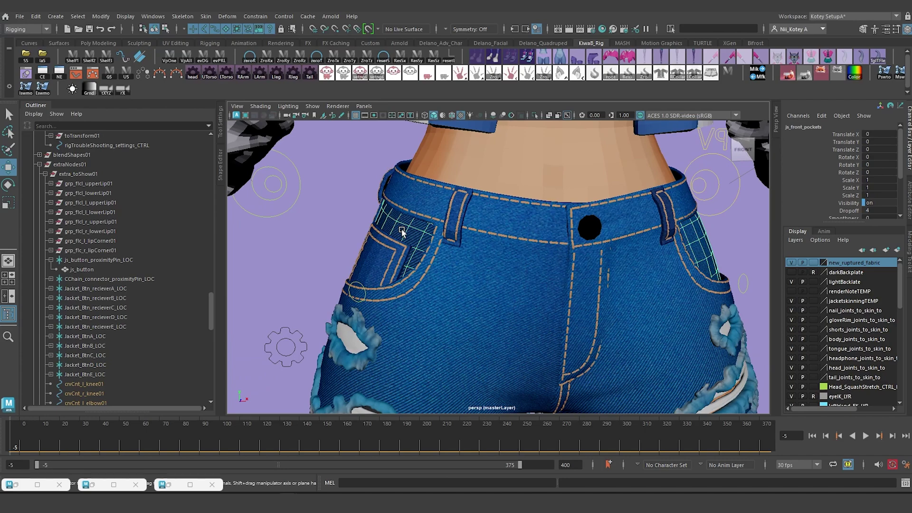
pyautogui.keyDown('alt'); pyautogui.moveTo(487, 175); pyautogui.dragTo(435, 175); pyautogui.keyUp('alt')
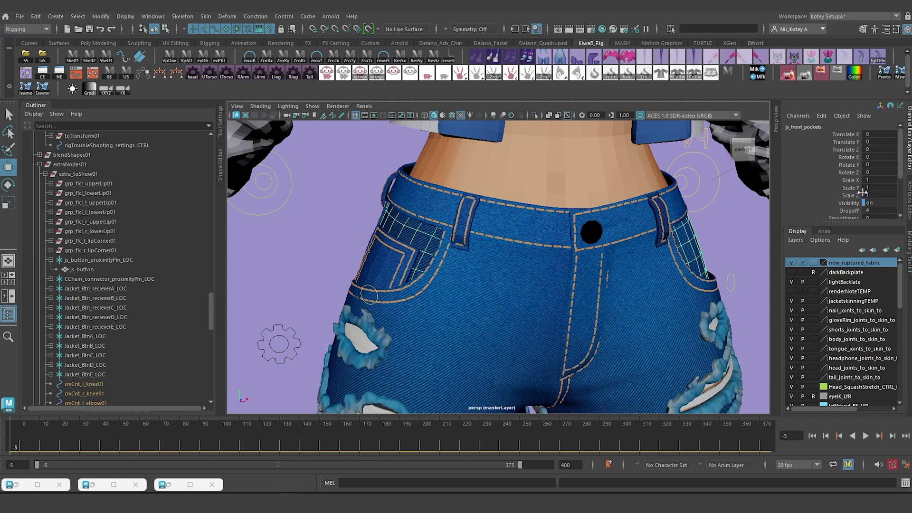
pyautogui.scroll(-3, 862, 192)
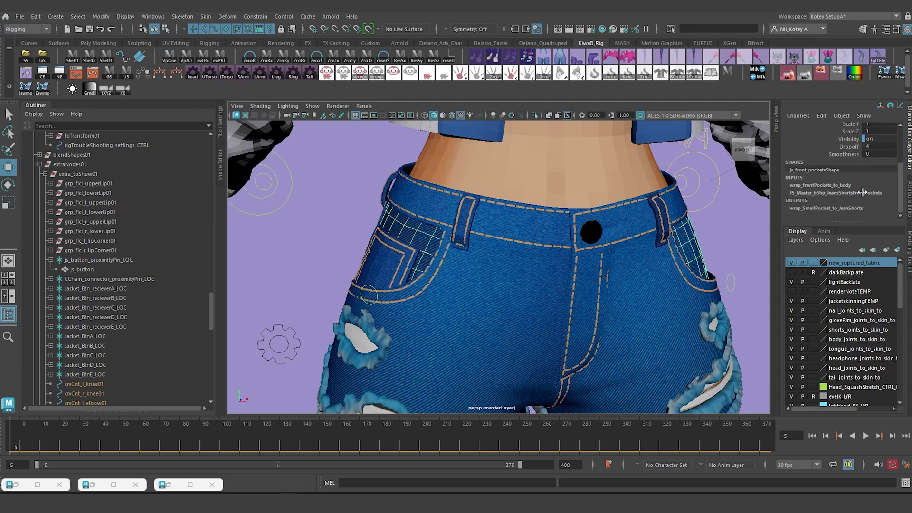
pyautogui.click(820, 186)
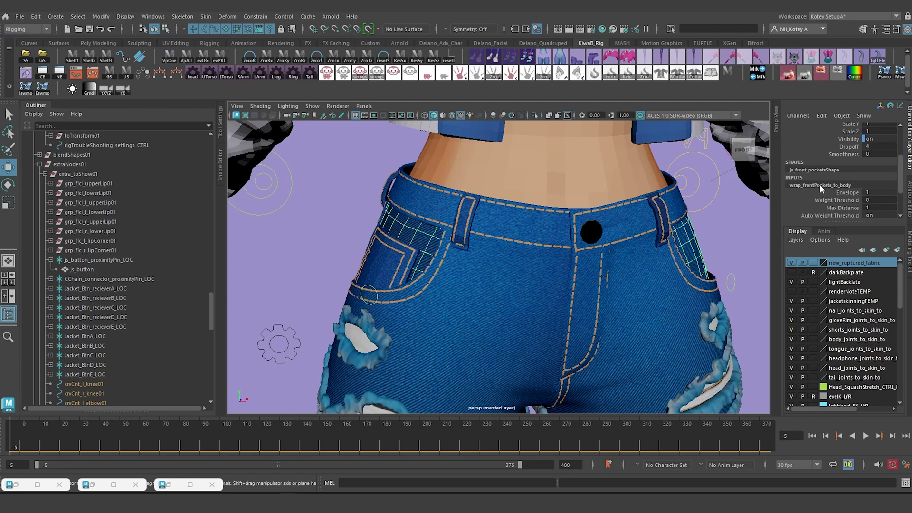
pyautogui.doubleClick(830, 183)
pyautogui.hotkey('ctrl', 'c')
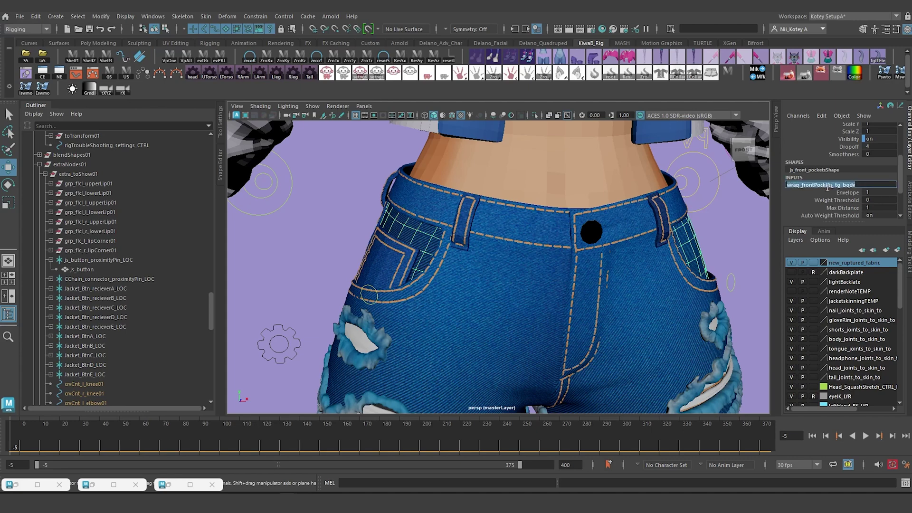
pyautogui.click(709, 29)
pyautogui.hotkey('ctrl', 'v')
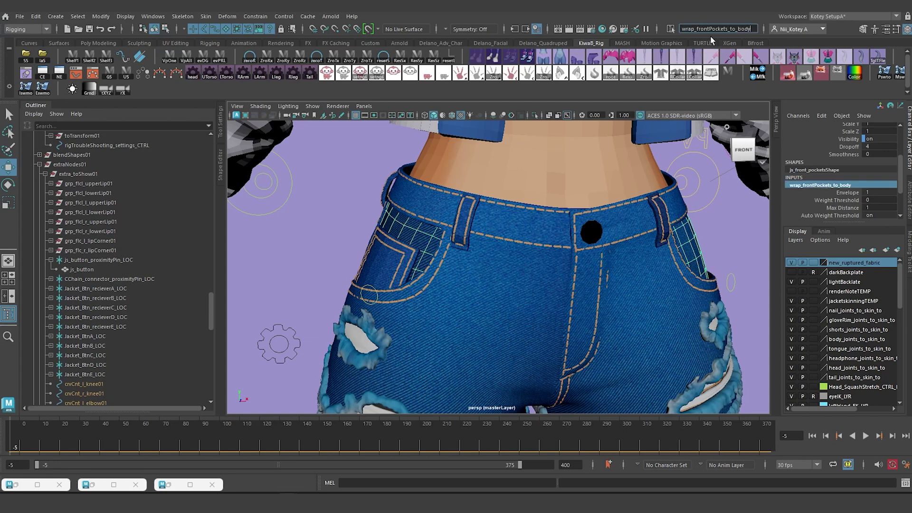
pyautogui.press('Return')
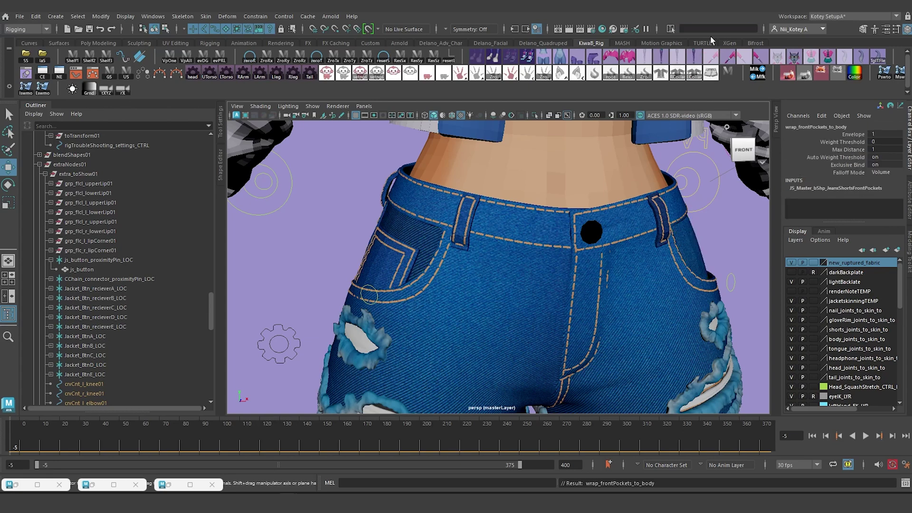
pyautogui.press('Delete')
# Turn on Hip Ctrls Visibility on lowerTorso_settings_CTRL
pyautogui.scroll(-3, 388, 285)
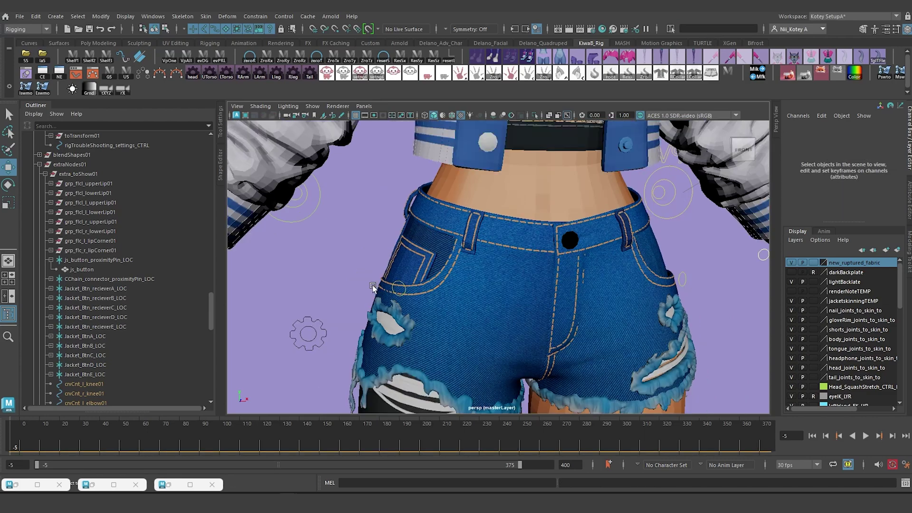
pyautogui.click(301, 341)
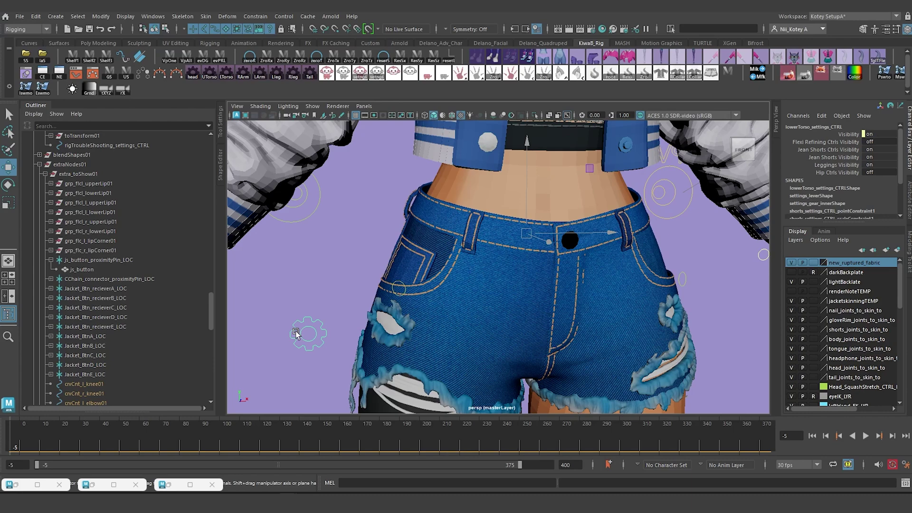
pyautogui.click(834, 173)
pyautogui.moveTo(833, 176); pyautogui.dragTo(867, 252, button='middle')
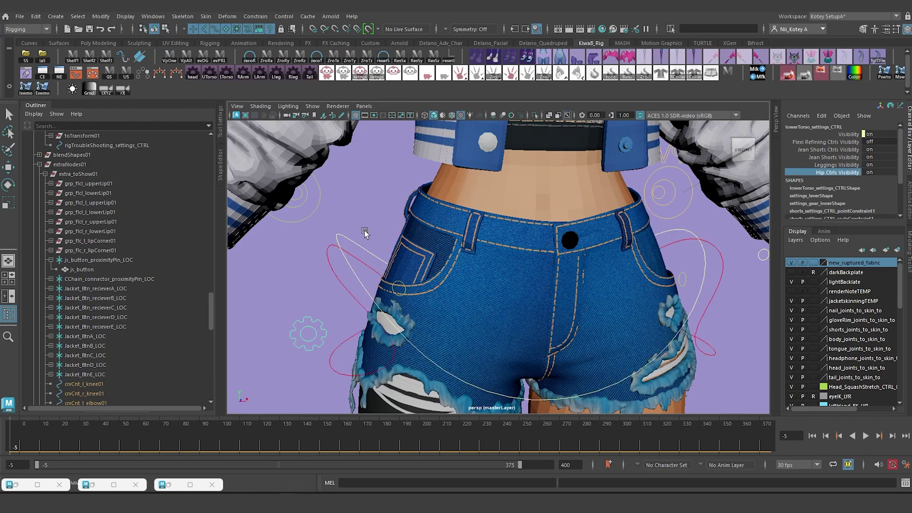
# Test the shorts by moving hip_CTRL sideways to about -2.7 in Translate X and undo the move
pyautogui.click(357, 246)
pyautogui.press('w')
pyautogui.moveTo(593, 234)
pyautogui.mouseDown()
pyautogui.moveTo(602, 235)
pyautogui.moveTo(589, 236)
pyautogui.mouseUp()
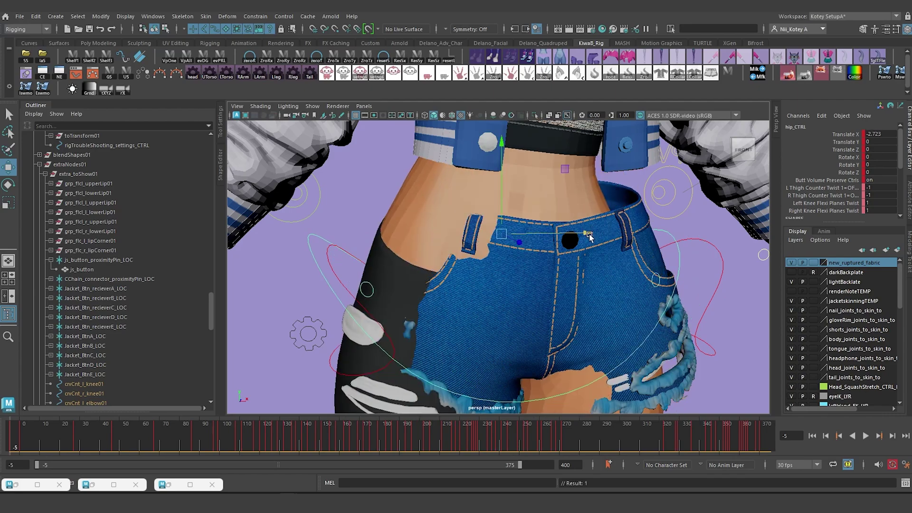
pyautogui.hotkey('ctrl', 'z')
# Examine the jacket's construction by selecting its front buttons, the collegiate K emblem and the jacket body mesh
pyautogui.keyDown('alt'); pyautogui.moveTo(451, 312); pyautogui.dragTo(468, 271); pyautogui.keyUp('alt')
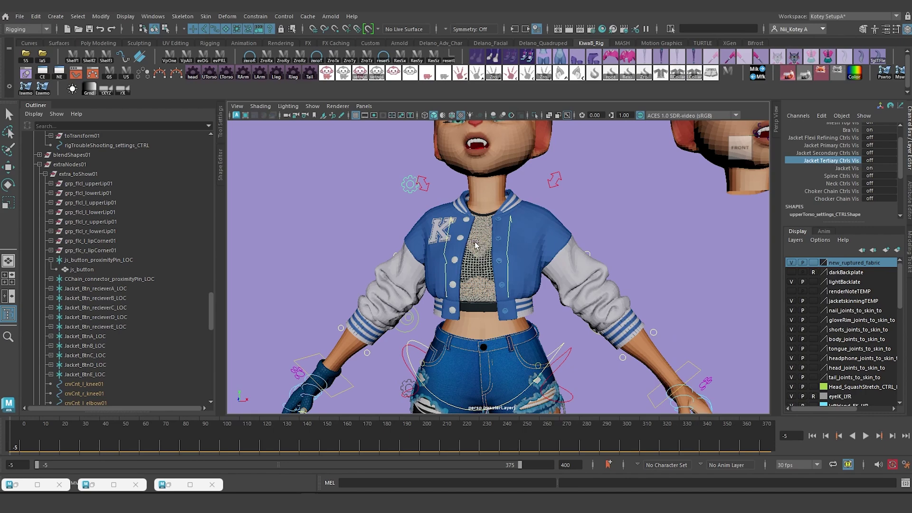
pyautogui.scroll(5, 478, 246)
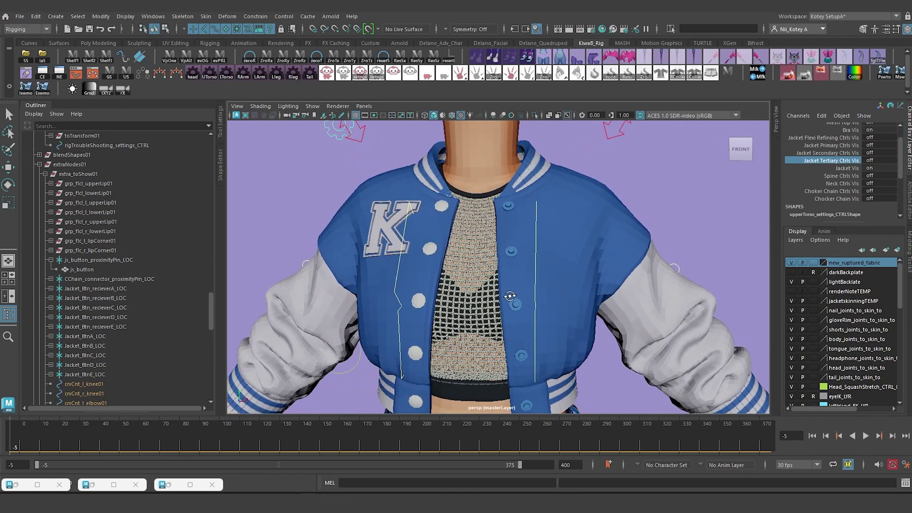
pyautogui.scroll(-4, 509, 296)
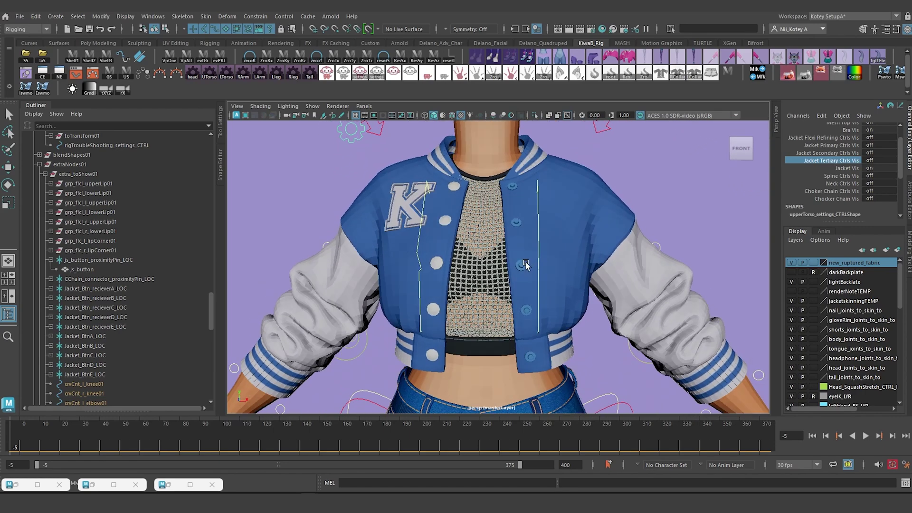
pyautogui.click(523, 265)
pyautogui.press('w')
pyautogui.click(437, 264)
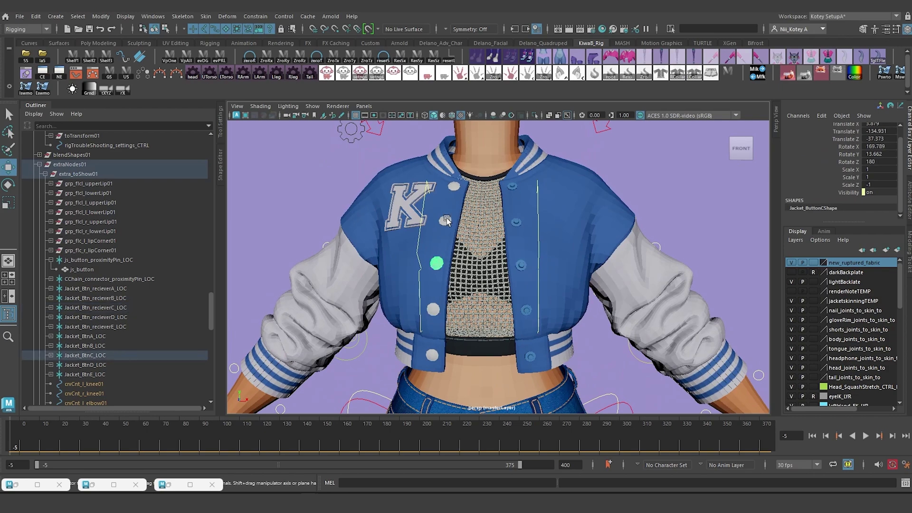
pyautogui.click(447, 219)
pyautogui.keyDown('alt'); pyautogui.moveTo(353, 232); pyautogui.dragTo(376, 240); pyautogui.keyUp('alt')
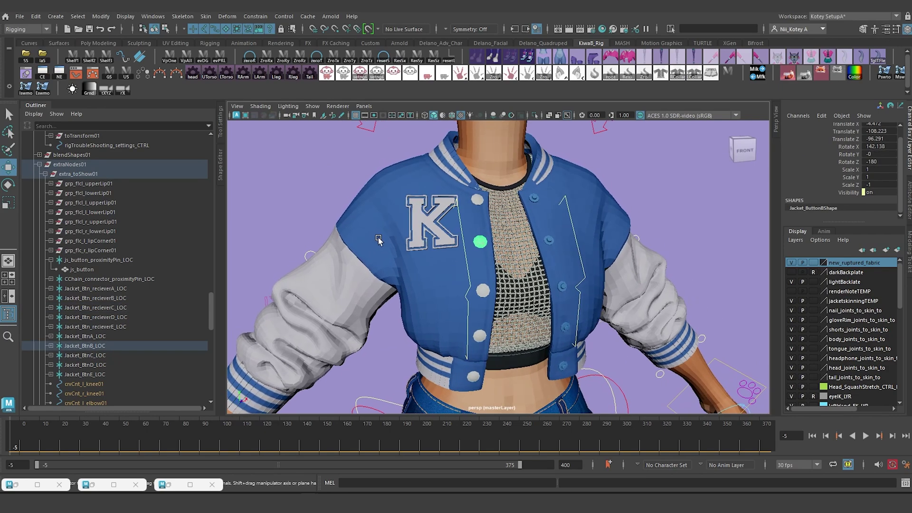
pyautogui.click(420, 220)
pyautogui.keyDown('alt'); pyautogui.moveTo(420, 220); pyautogui.dragTo(457, 214); pyautogui.keyUp('alt')
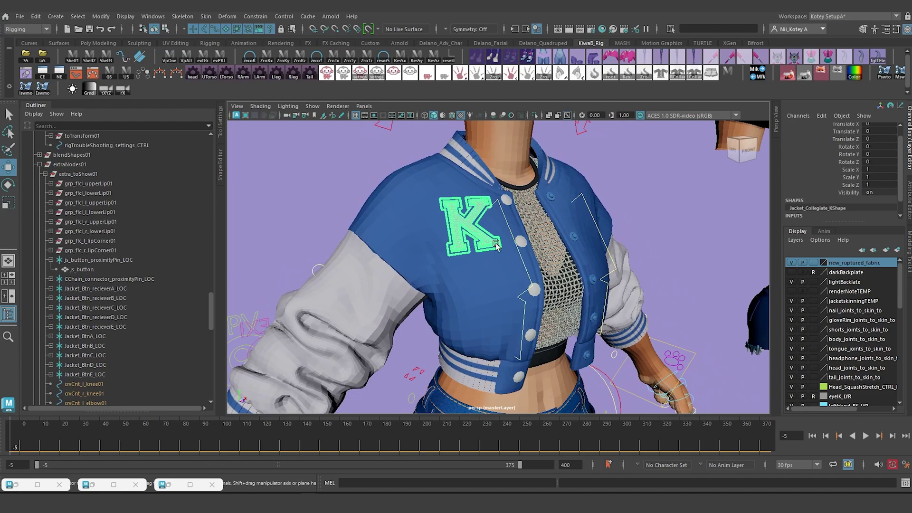
pyautogui.click(413, 205)
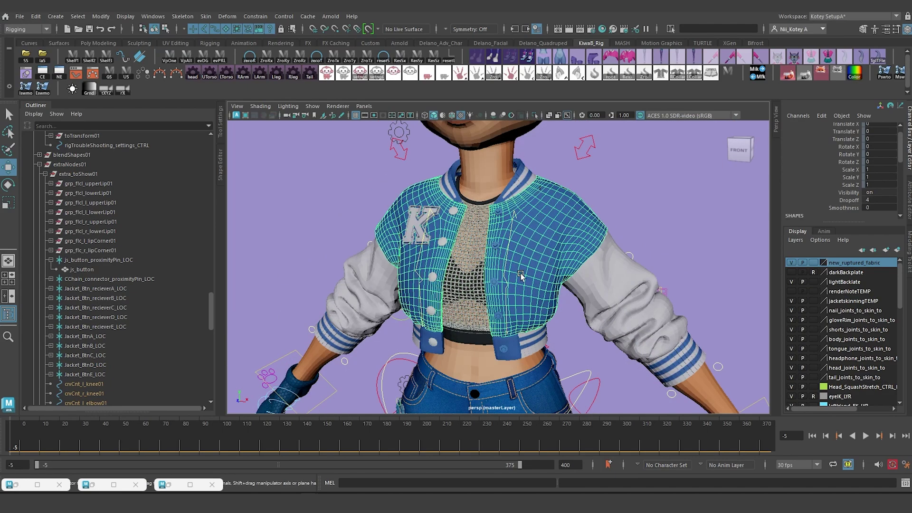
# Turn on the Jacket Primary, Secondary, Tertiary and Flexi Refining Ctrls Vis attributes on the gear-shaped settings control beside the neck
pyautogui.keyDown('alt'); pyautogui.moveTo(523, 275); pyautogui.dragTo(517, 258); pyautogui.keyUp('alt')
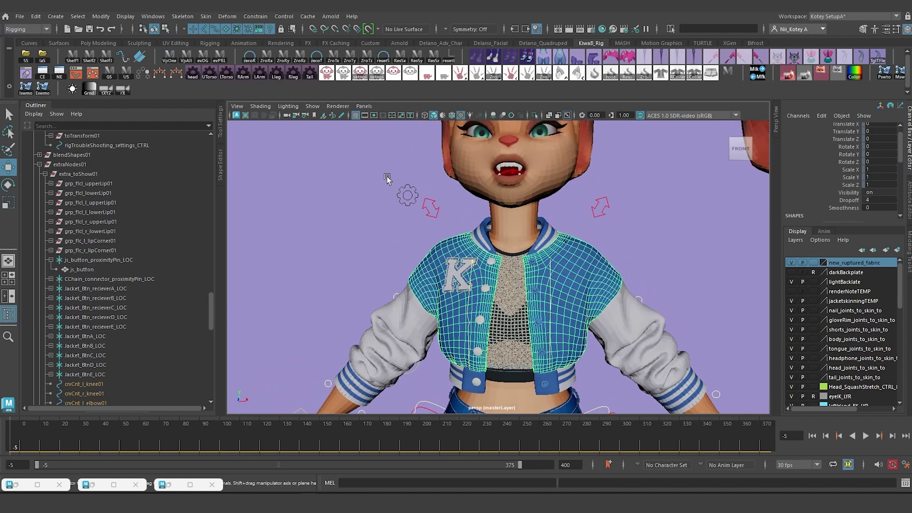
pyautogui.click(408, 194)
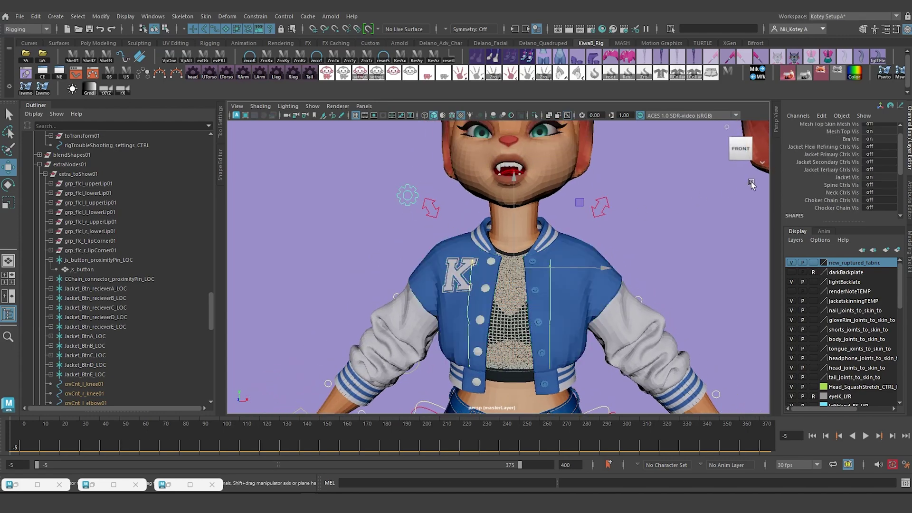
pyautogui.moveTo(829, 153); pyautogui.dragTo(831, 170)
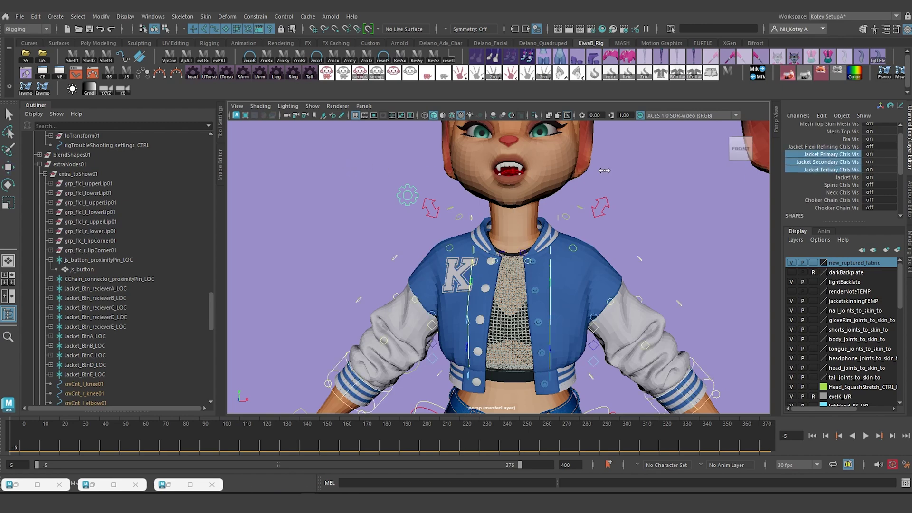
pyautogui.click(827, 146)
pyautogui.moveTo(299, 195); pyautogui.dragTo(387, 196, button='middle')
# Select the flexi global control on the jacket's right front to locate the jacket flexi spines inside grp_flexiplanes
pyautogui.keyDown('alt'); pyautogui.moveTo(497, 281); pyautogui.dragTo(440, 277); pyautogui.keyUp('alt')
pyautogui.keyDown('alt'); pyautogui.moveTo(427, 310); pyautogui.dragTo(451, 327); pyautogui.keyUp('alt')
pyautogui.keyDown('alt'); pyautogui.moveTo(450, 298); pyautogui.dragTo(398, 236, button='middle'); pyautogui.keyUp('alt')
pyautogui.keyDown('alt'); pyautogui.moveTo(398, 236); pyautogui.dragTo(469, 199); pyautogui.keyUp('alt')
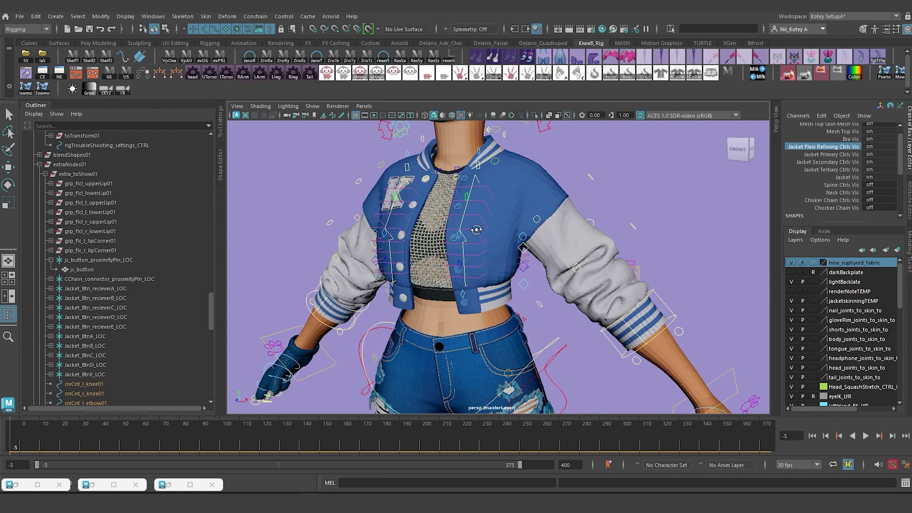
pyautogui.keyDown('alt'); pyautogui.moveTo(528, 258); pyautogui.dragTo(312, 240); pyautogui.keyUp('alt')
pyautogui.scroll(2, 396, 241)
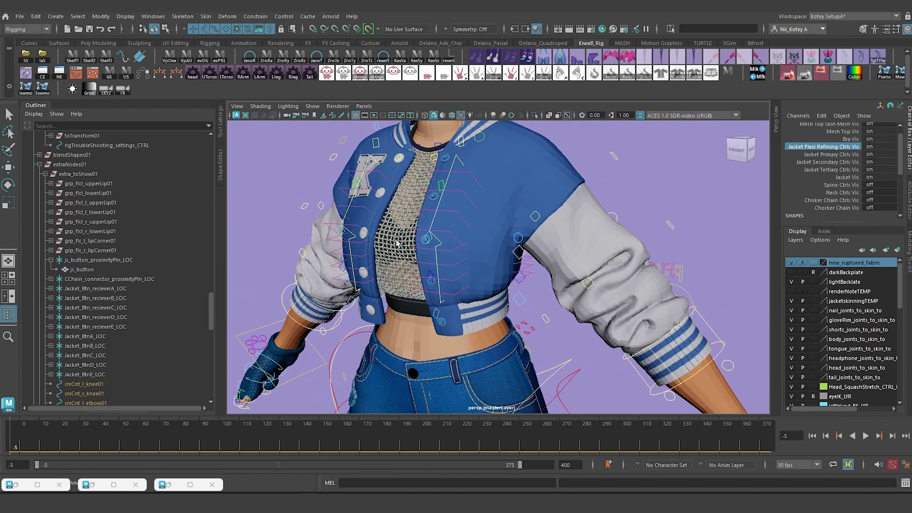
pyautogui.click(354, 204)
pyautogui.press('w')
pyautogui.press('f')
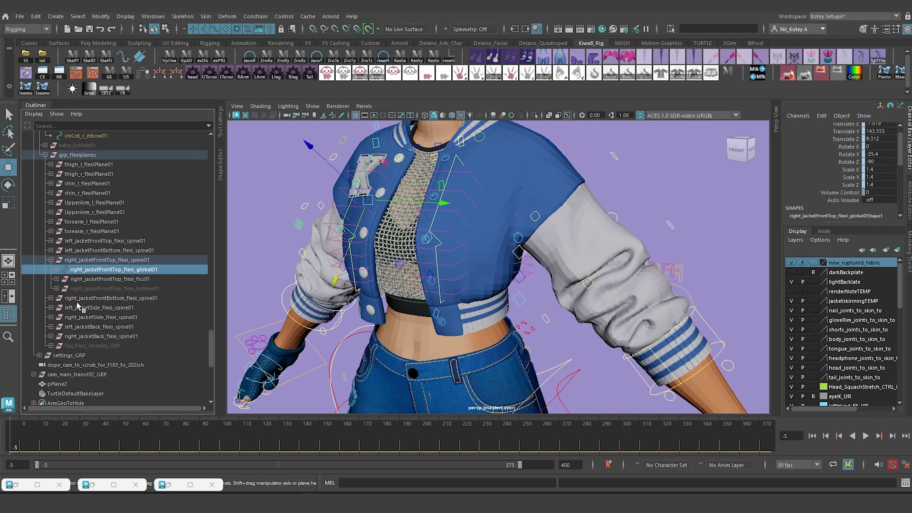
pyautogui.click(51, 260)
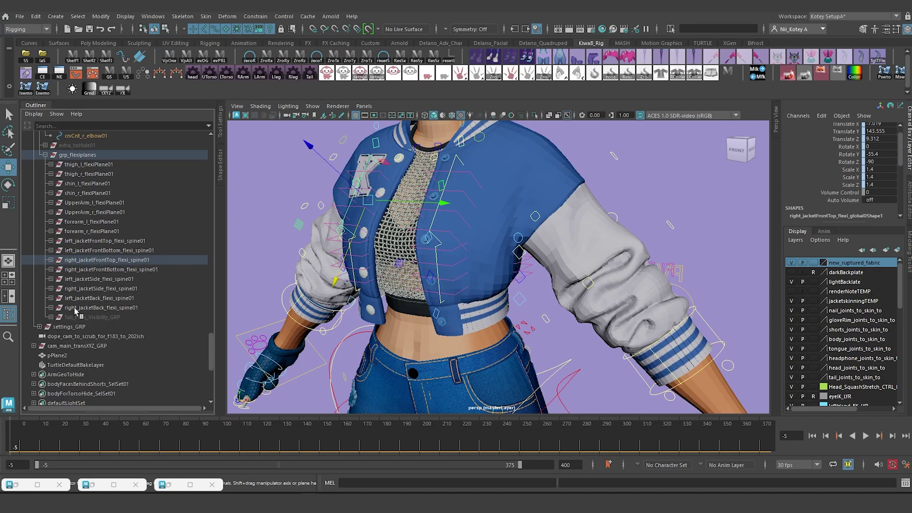
# Try to delete the eight jacket flexi_spine01 groups, left and right FrontTop, FrontBottom, Side and Back, from grp_flexiplanes
pyautogui.click(97, 248)
pyautogui.click(97, 241)
pyautogui.keyDown('ctrl'); pyautogui.click(97, 251); pyautogui.keyUp('ctrl')
pyautogui.keyDown('ctrl'); pyautogui.click(97, 259); pyautogui.keyUp('ctrl')
pyautogui.moveTo(98, 270); pyautogui.dragTo(100, 308)
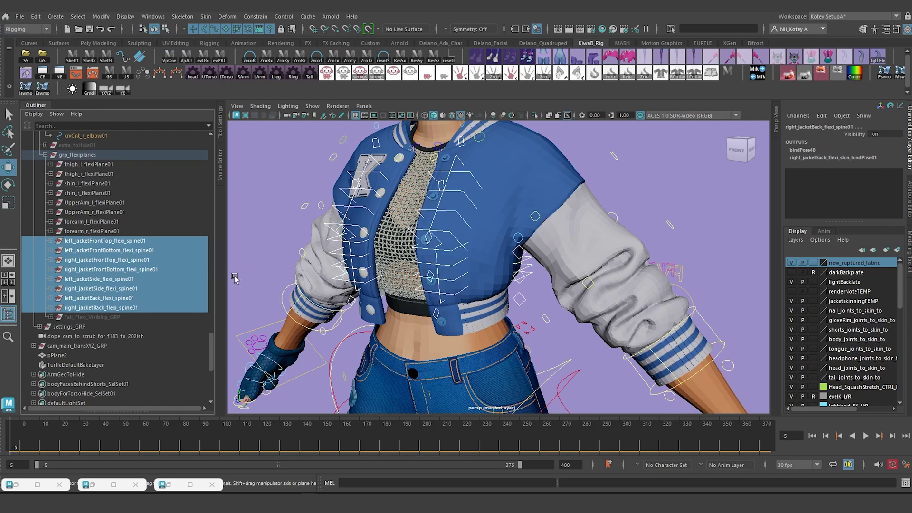
pyautogui.keyDown('alt'); pyautogui.moveTo(354, 287); pyautogui.dragTo(379, 291); pyautogui.keyUp('alt')
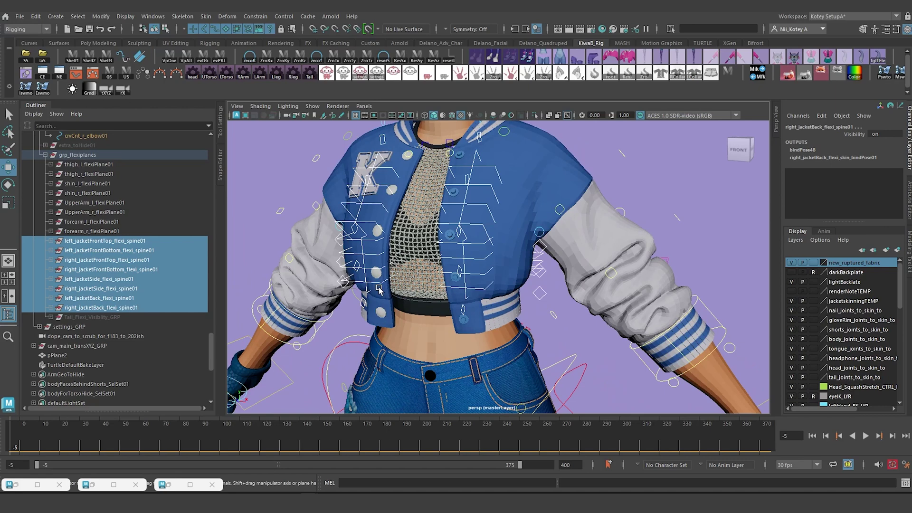
pyautogui.press('Delete')
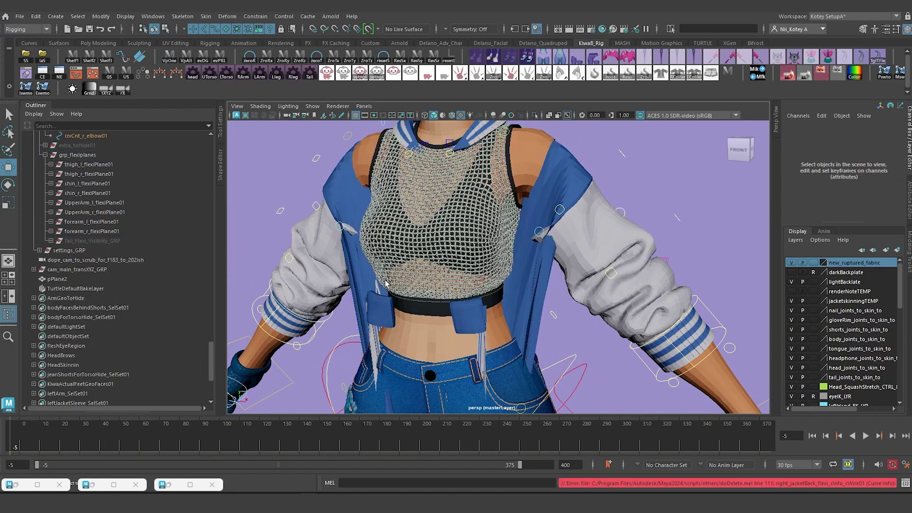
# Undo the deletion of the jacket flexi spine groups
pyautogui.hotkey('ctrl', 'z')
pyautogui.click(375, 334)
pyautogui.keyDown('alt'); pyautogui.moveTo(403, 285); pyautogui.dragTo(431, 257); pyautogui.keyUp('alt')
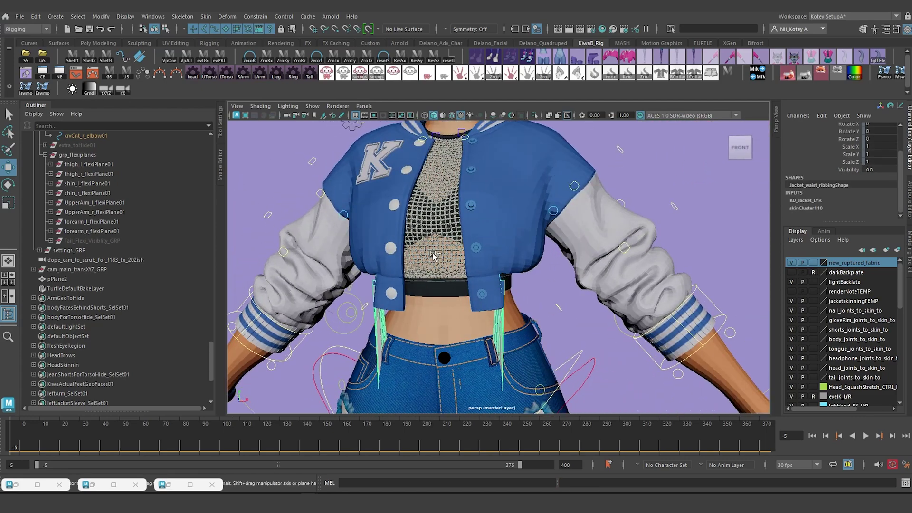
pyautogui.hotkey('ctrl', 'z')
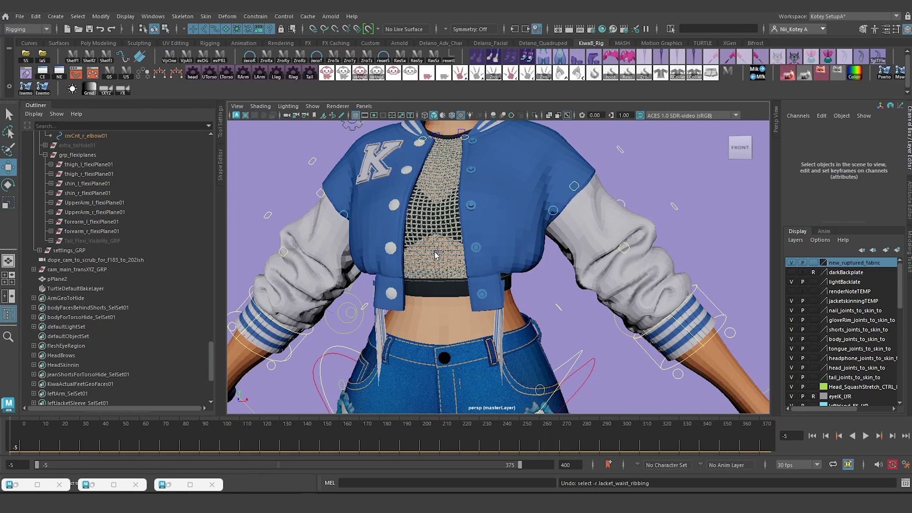
pyautogui.hotkey('ctrl', 'z')
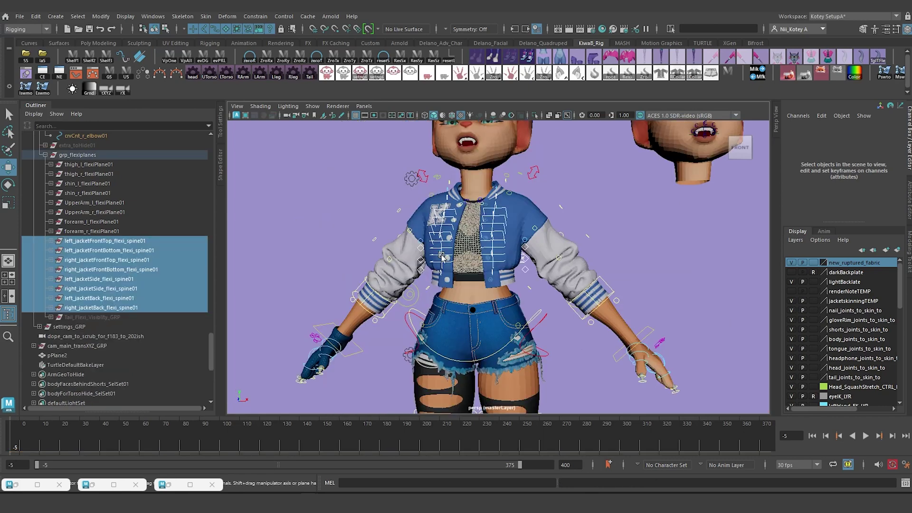
pyautogui.scroll(5, 453, 260)
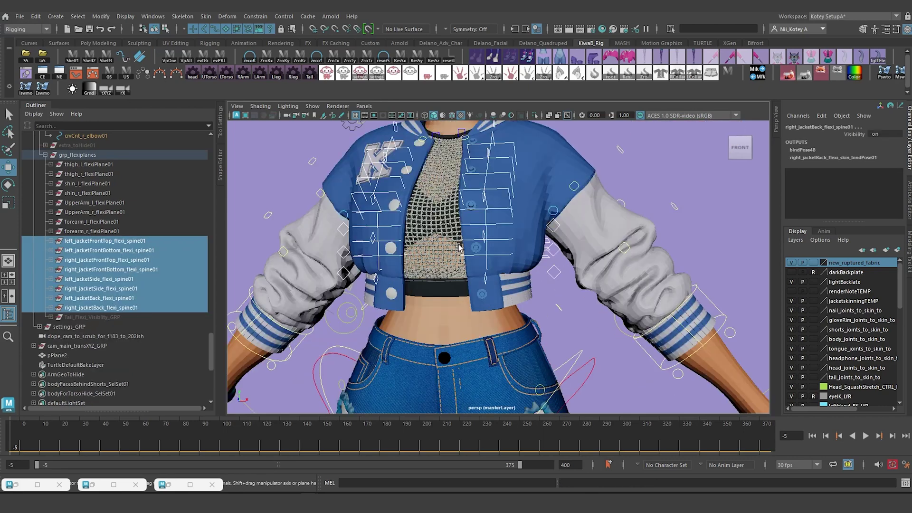
# Review the deformer inputs on the jacket's sleeves and sleeve ribbing by selecting its meshes
pyautogui.keyDown('alt'); pyautogui.moveTo(454, 245); pyautogui.dragTo(546, 170); pyautogui.keyUp('alt')
pyautogui.click(545, 170)
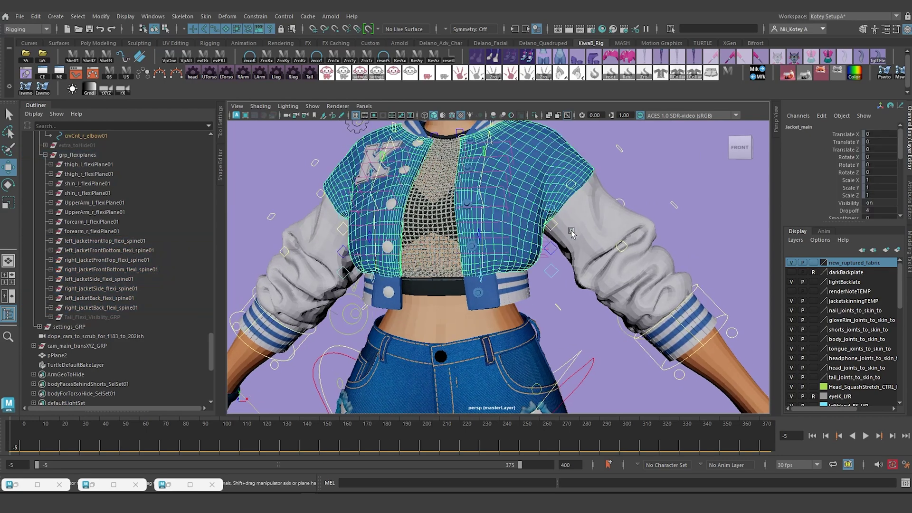
pyautogui.keyDown('shift'); pyautogui.click(660, 331); pyautogui.keyUp('shift')
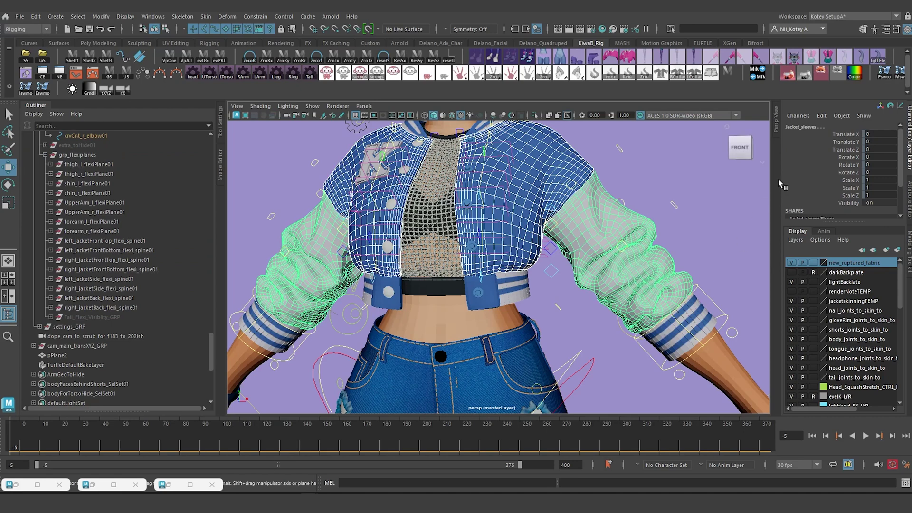
pyautogui.scroll(-3, 816, 181)
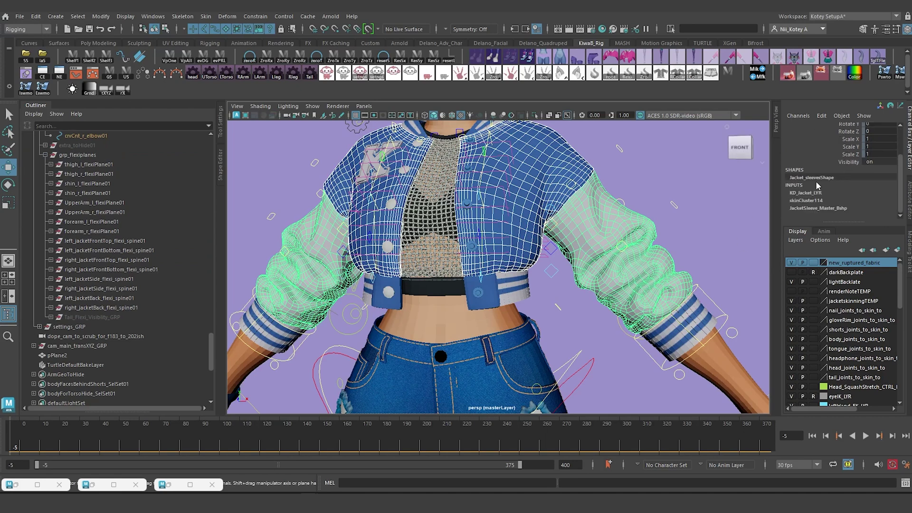
pyautogui.click(671, 333)
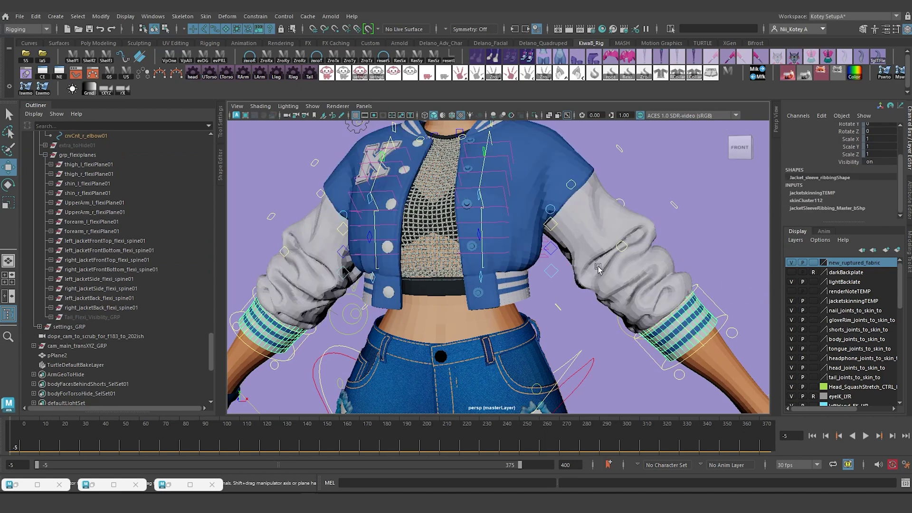
pyautogui.click(619, 382)
# Unbind the skin from the jacket's sleeve ribbing, sleeves, main body, waist ribbing and bottom panel meshes together
pyautogui.click(658, 340)
pyautogui.keyDown('shift'); pyautogui.click(597, 254); pyautogui.keyUp('shift')
pyautogui.keyDown('shift'); pyautogui.click(521, 162); pyautogui.keyUp('shift')
pyautogui.click(508, 296)
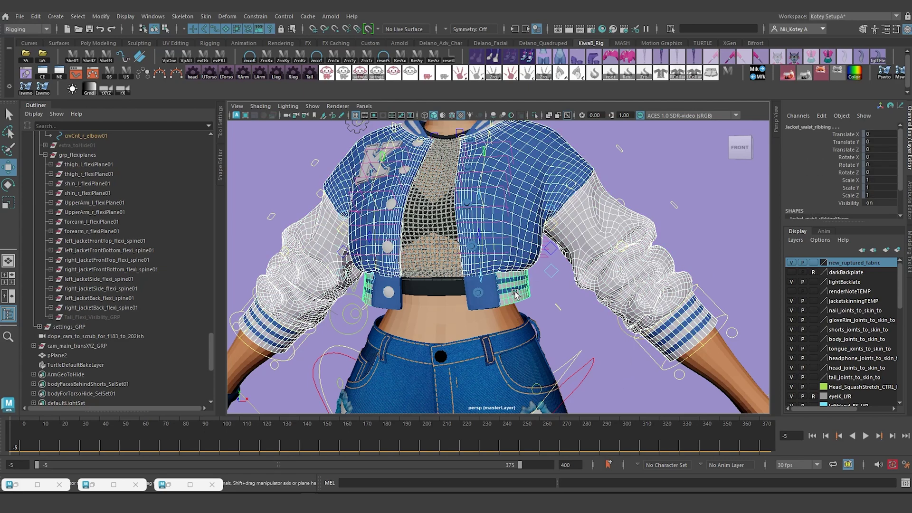
pyautogui.keyDown('shift'); pyautogui.click(488, 300); pyautogui.keyUp('shift')
pyautogui.keyDown('alt'); pyautogui.moveTo(498, 314); pyautogui.dragTo(522, 323); pyautogui.keyUp('alt')
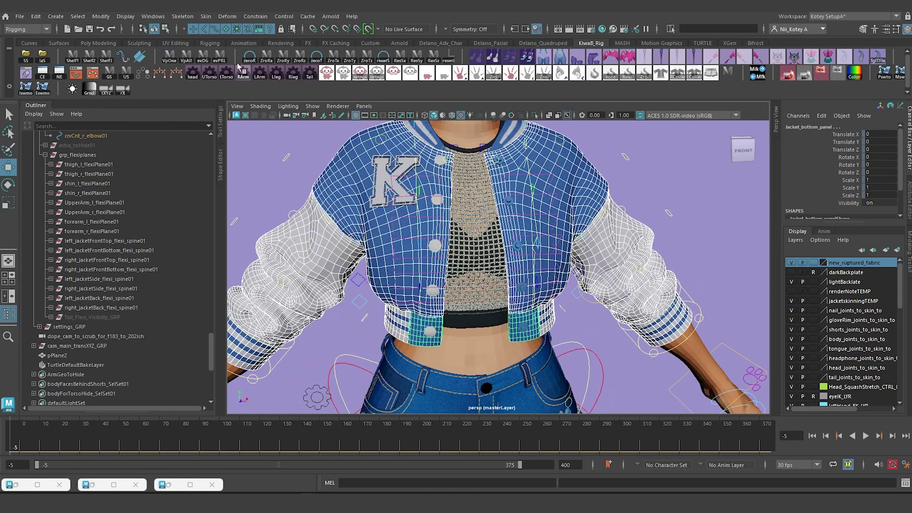
pyautogui.click(205, 16)
pyautogui.click(241, 60)
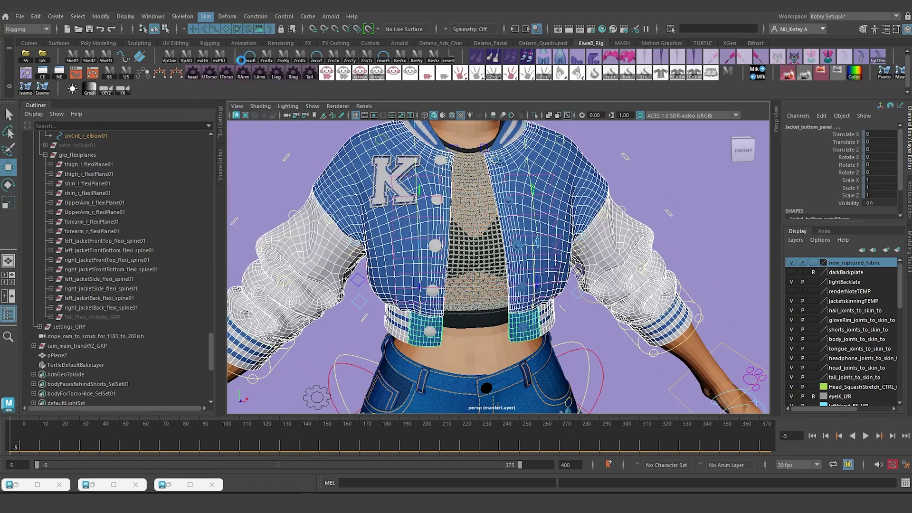
pyautogui.keyDown('alt'); pyautogui.moveTo(562, 297); pyautogui.dragTo(496, 284); pyautogui.keyUp('alt')
pyautogui.click(293, 178)
# Locate the jacket flexi spines in the hierarchy by selecting the left_jacketFrontTop_flexi_global01 control on the model
pyautogui.keyDown('alt'); pyautogui.moveTo(459, 255); pyautogui.dragTo(438, 252); pyautogui.keyUp('alt')
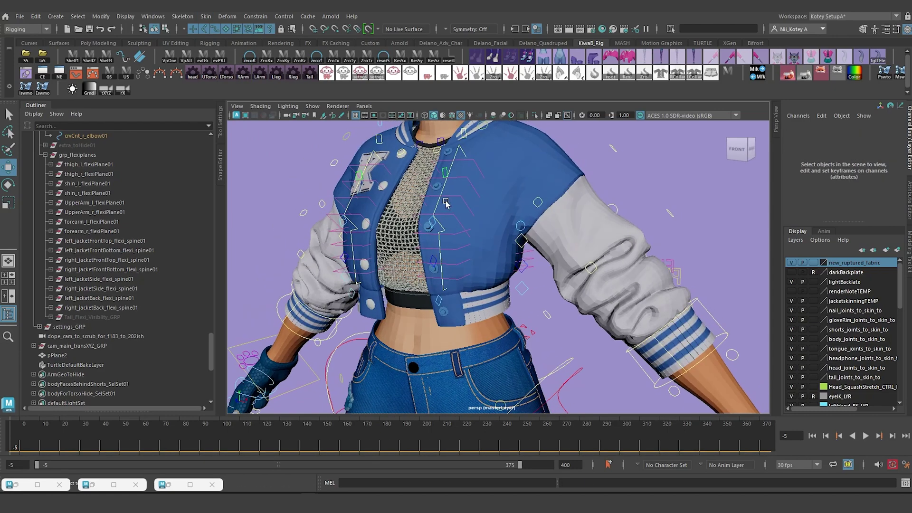
pyautogui.click(445, 203)
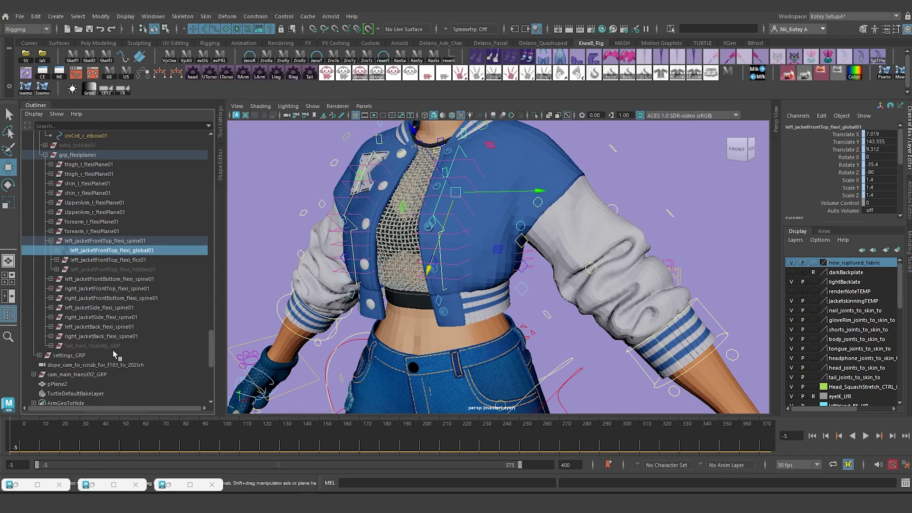
pyautogui.click(50, 241)
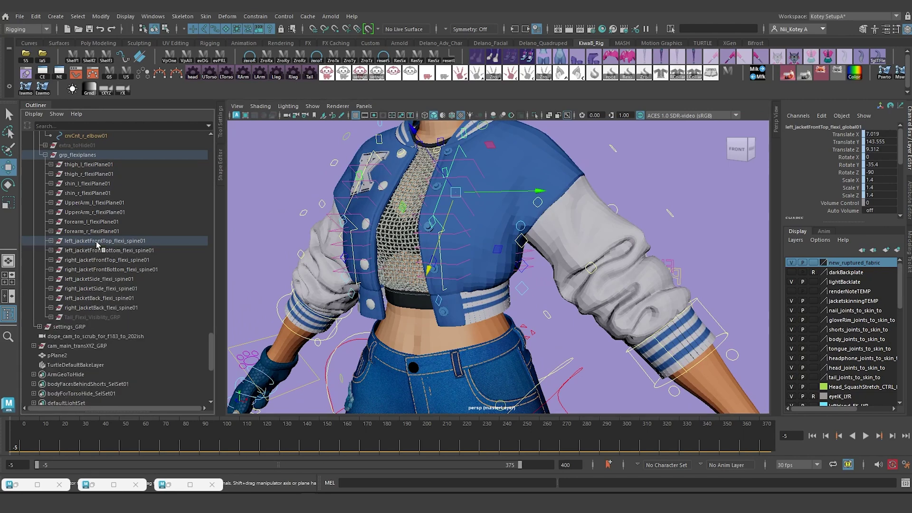
# Delete the left and right jacketFrontTop, jacketFrontBottom, jacketSide and jacketBack flexi_spine01 groups from grp_flexiplanes
pyautogui.click(94, 242)
pyautogui.click(103, 253)
pyautogui.moveTo(103, 242); pyautogui.dragTo(98, 265)
pyautogui.keyDown('shift'); pyautogui.click(98, 269); pyautogui.keyUp('shift')
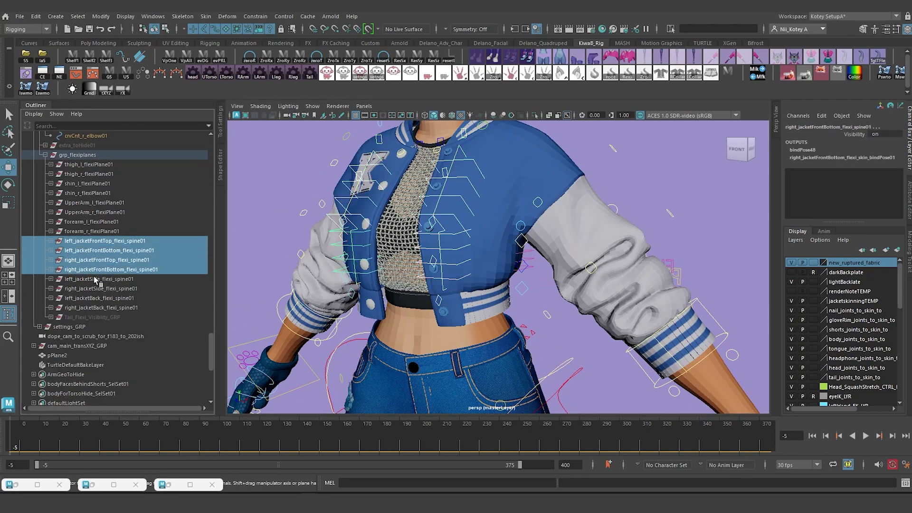
pyautogui.keyDown('shift'); pyautogui.click(98, 279); pyautogui.keyUp('shift')
pyautogui.click(101, 242)
pyautogui.keyDown('ctrl'); pyautogui.click(99, 251); pyautogui.keyUp('ctrl')
pyautogui.keyDown('ctrl'); pyautogui.click(99, 260); pyautogui.keyUp('ctrl')
pyautogui.keyDown('ctrl'); pyautogui.click(97, 270); pyautogui.keyUp('ctrl')
pyautogui.keyDown('ctrl'); pyautogui.click(94, 277); pyautogui.keyUp('ctrl')
pyautogui.keyDown('ctrl'); pyautogui.click(93, 288); pyautogui.keyUp('ctrl')
pyautogui.keyDown('shift'); pyautogui.click(95, 298); pyautogui.keyUp('shift')
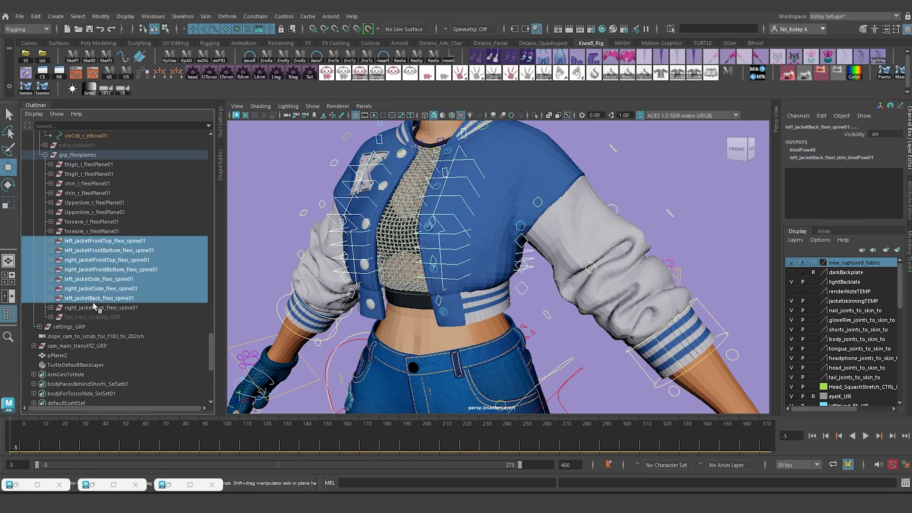
pyautogui.keyDown('shift'); pyautogui.click(95, 308); pyautogui.keyUp('shift')
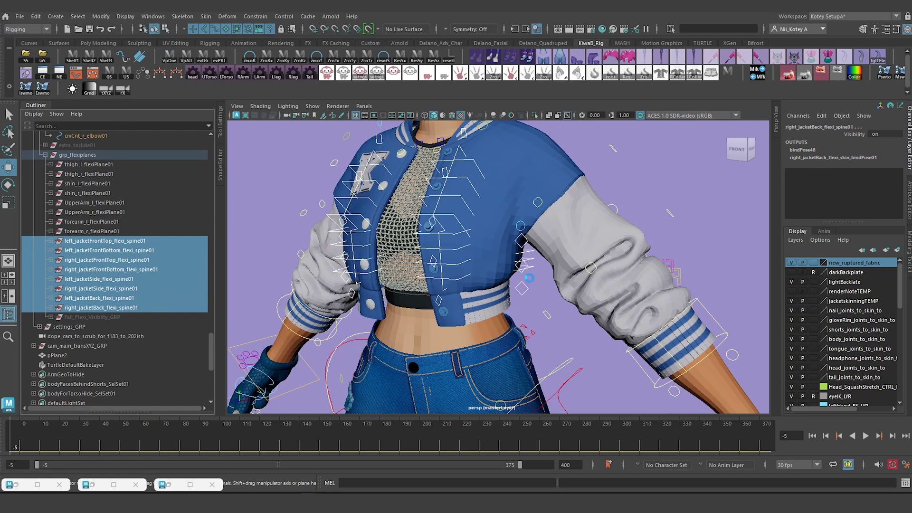
pyautogui.press('Delete')
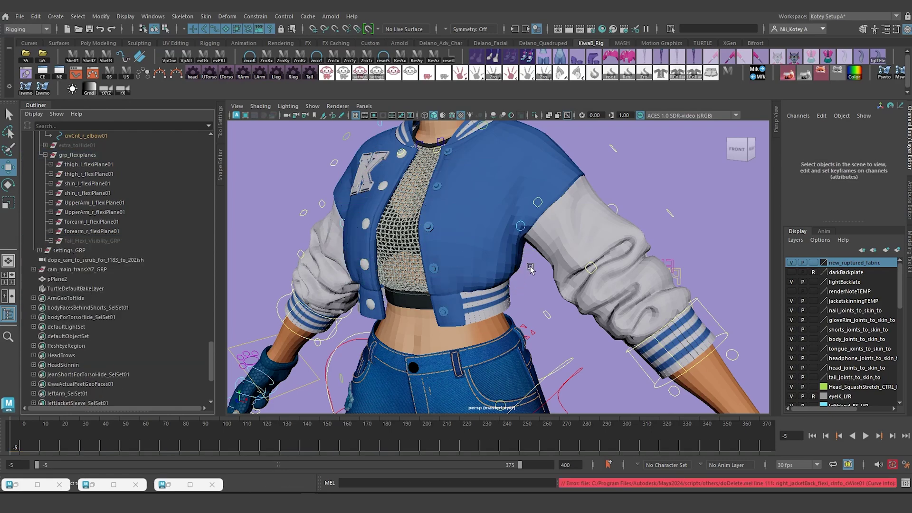
# Examine the character's jacket and shorts, and compare them with the separate shorts and jacket meshes standing beside the rig
pyautogui.keyDown('alt'); pyautogui.moveTo(495, 278); pyautogui.dragTo(526, 308); pyautogui.keyUp('alt')
pyautogui.keyDown('alt'); pyautogui.moveTo(526, 308); pyautogui.dragTo(499, 281, button='right'); pyautogui.keyUp('alt')
pyautogui.keyDown('alt'); pyautogui.moveTo(499, 281); pyautogui.dragTo(539, 255, button='middle'); pyautogui.keyUp('alt')
pyautogui.keyDown('alt'); pyautogui.moveTo(539, 255); pyautogui.dragTo(512, 255); pyautogui.keyUp('alt')
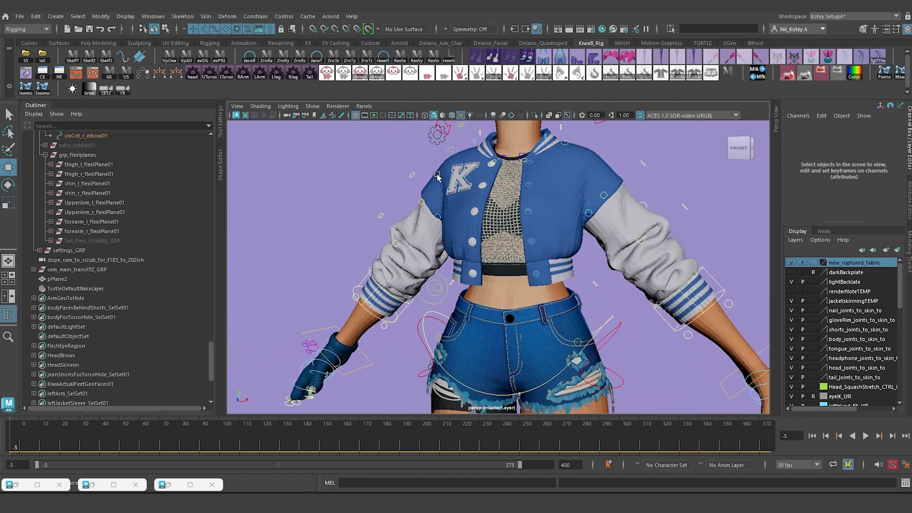
pyautogui.keyDown('alt'); pyautogui.moveTo(563, 287); pyautogui.dragTo(596, 315); pyautogui.keyUp('alt')
pyautogui.keyDown('alt'); pyautogui.moveTo(597, 316); pyautogui.dragTo(601, 253, button='right'); pyautogui.keyUp('alt')
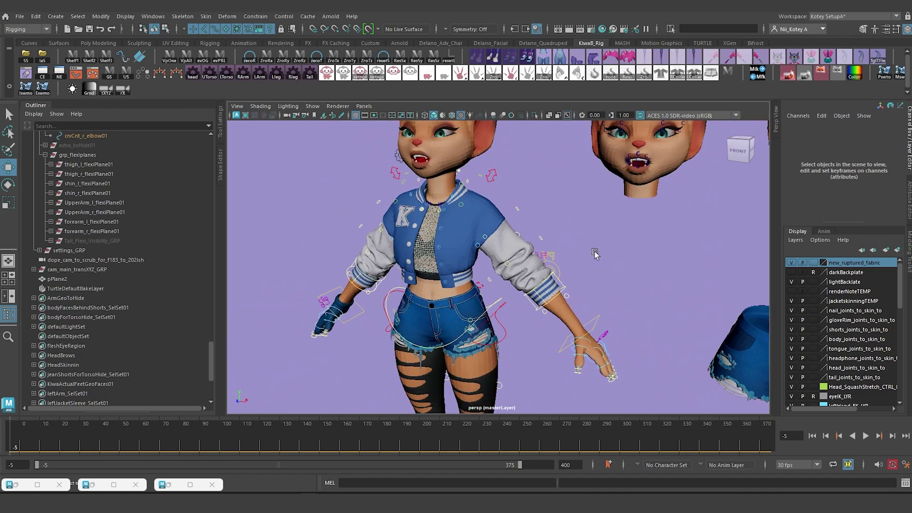
pyautogui.keyDown('alt'); pyautogui.moveTo(600, 252); pyautogui.dragTo(548, 258, button='middle'); pyautogui.keyUp('alt')
pyautogui.keyDown('alt'); pyautogui.moveTo(547, 259); pyautogui.dragTo(535, 257, button='right'); pyautogui.keyUp('alt')
pyautogui.keyDown('alt'); pyautogui.moveTo(534, 257); pyautogui.dragTo(502, 229, button='middle'); pyautogui.keyUp('alt')
pyautogui.keyDown('alt'); pyautogui.moveTo(502, 230); pyautogui.dragTo(521, 252); pyautogui.keyUp('alt')
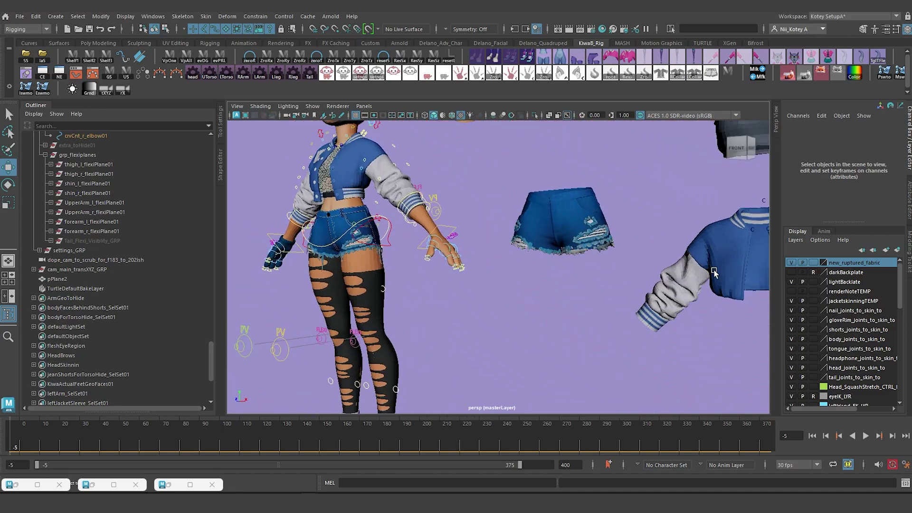
pyautogui.keyDown('alt'); pyautogui.moveTo(725, 268); pyautogui.dragTo(654, 343); pyautogui.keyUp('alt')
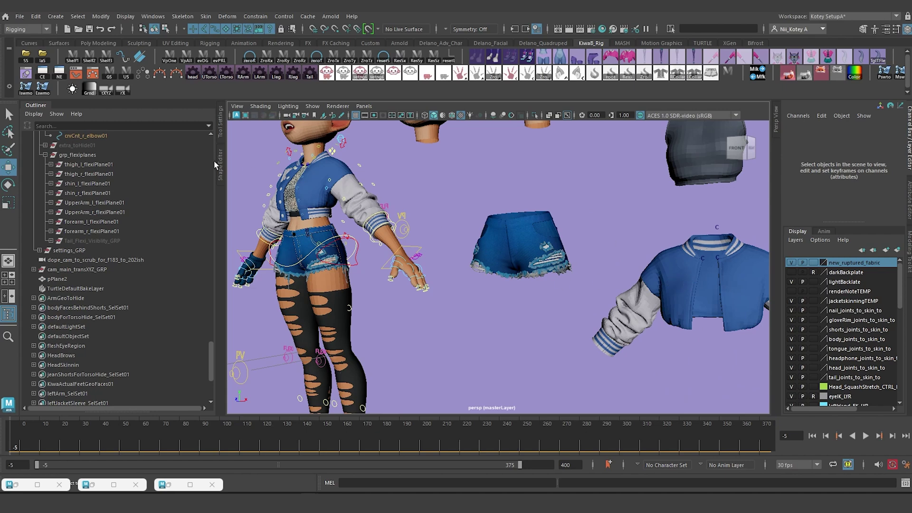
pyautogui.keyDown('alt'); pyautogui.moveTo(494, 298); pyautogui.dragTo(511, 302); pyautogui.keyUp('alt')
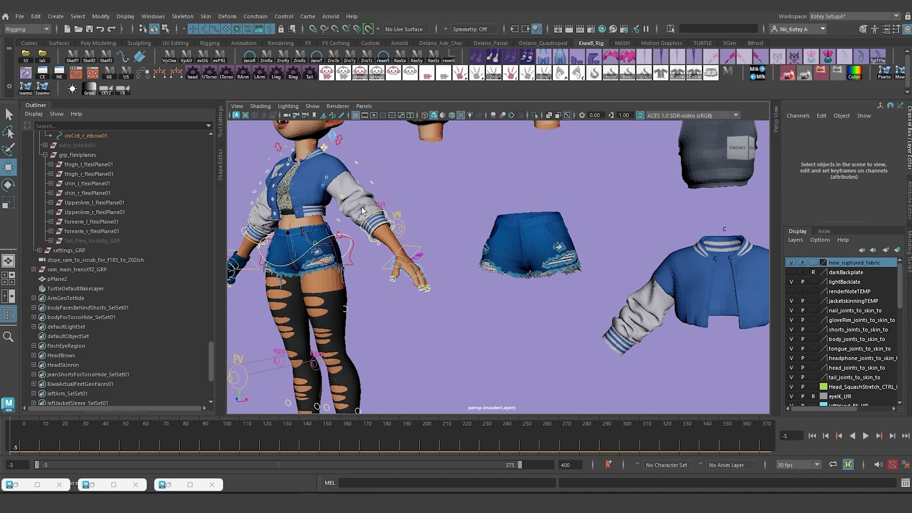
pyautogui.keyDown('alt'); pyautogui.moveTo(362, 208); pyautogui.dragTo(558, 270, button='middle'); pyautogui.keyUp('alt')
pyautogui.scroll(4, 350, 241)
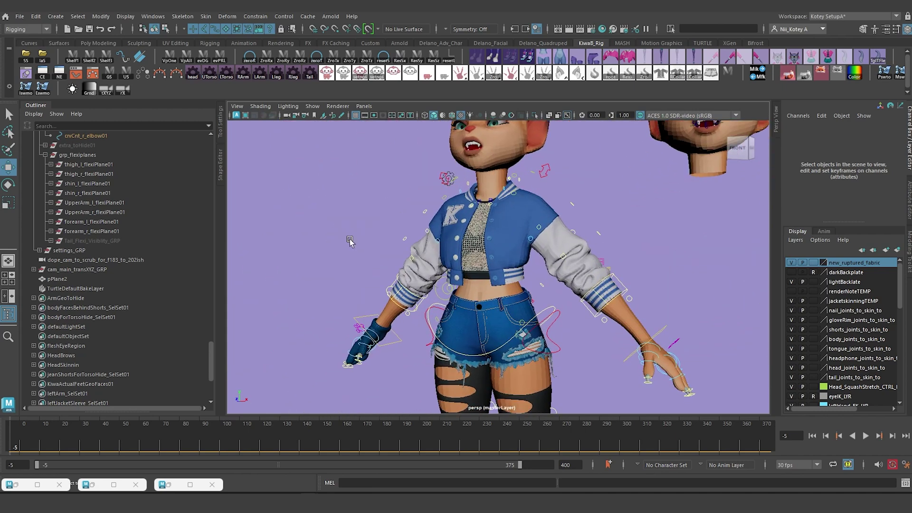
# Open the Shape Editor and look through its list of blend shape nodes
pyautogui.click(220, 165)
pyautogui.click(33, 106)
pyautogui.scroll(3, 647, 311)
pyautogui.keyDown('alt'); pyautogui.moveTo(591, 278); pyautogui.dragTo(590, 244, button='middle'); pyautogui.keyUp('alt')
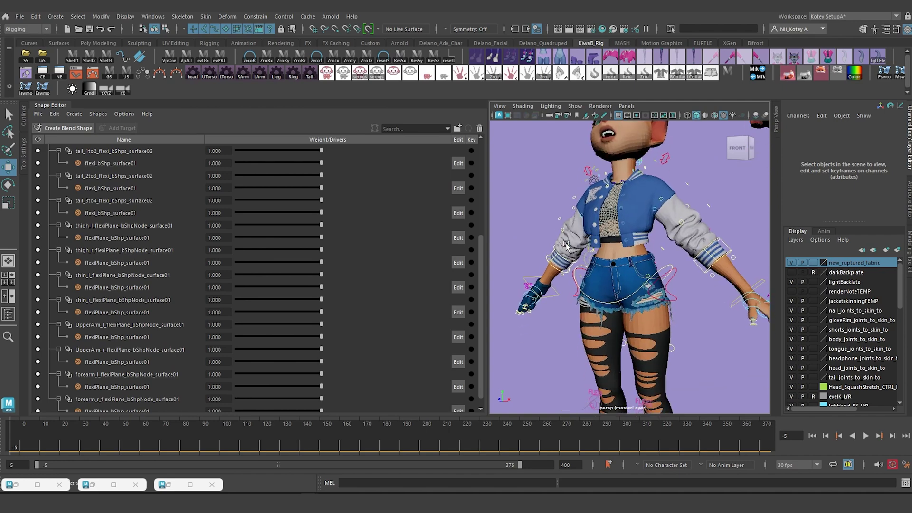
# Collapse the KiwaB flexiplane blendshapes group and review the jacket collar, jacket, sleeve and sleeve ribbing blend shape groups
pyautogui.moveTo(487, 204); pyautogui.dragTo(424, 205)
pyautogui.scroll(4, 153, 259)
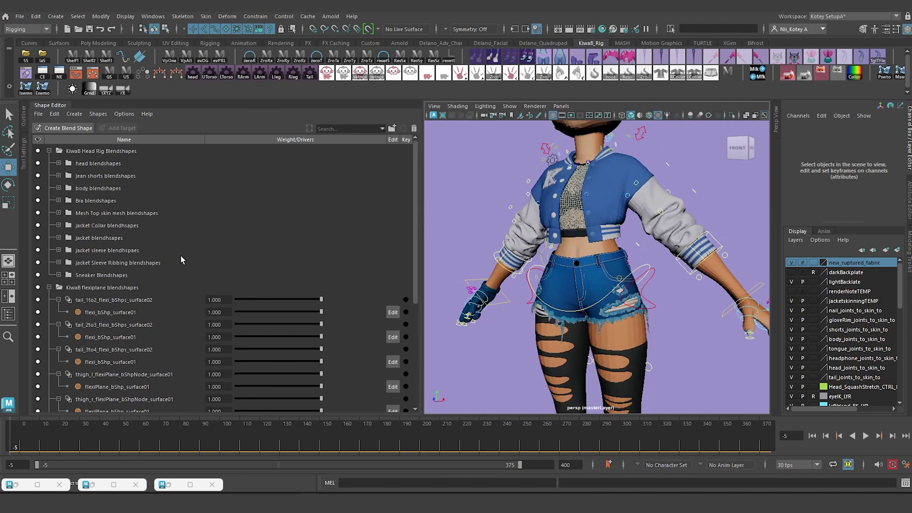
pyautogui.click(49, 288)
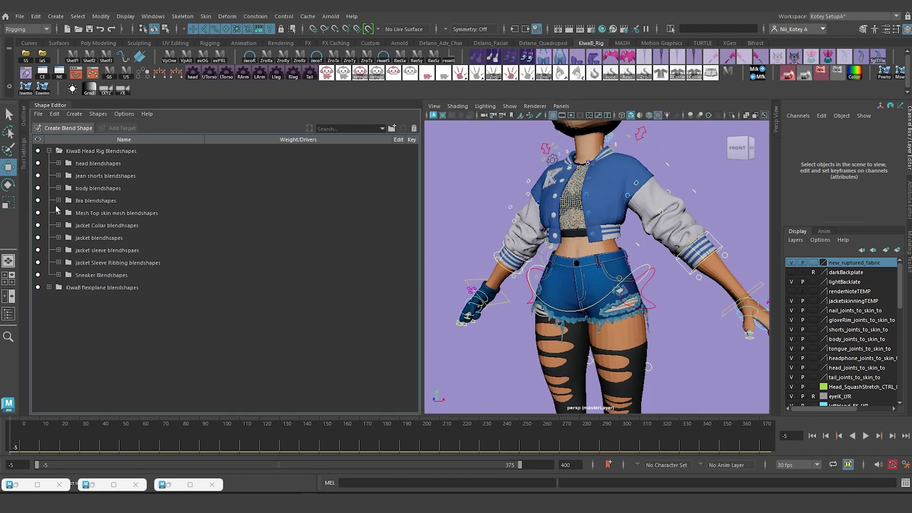
pyautogui.click(107, 228)
pyautogui.click(101, 238)
pyautogui.click(100, 251)
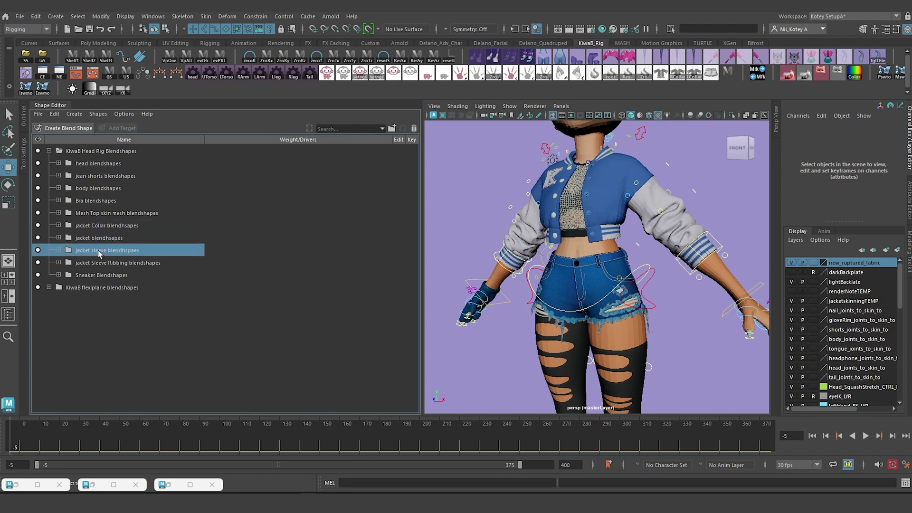
pyautogui.click(88, 264)
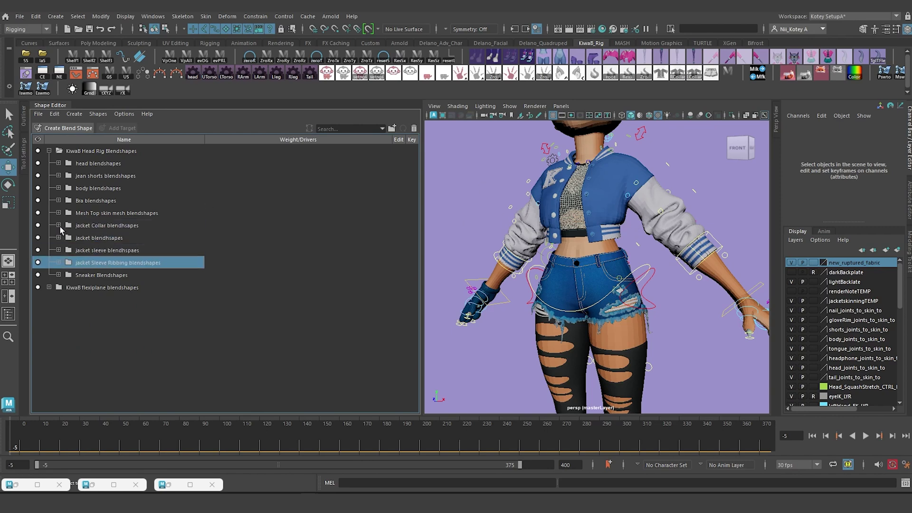
# Delete all corrective and pull blend shapes from the Jacket Collar group, keeping its master blendshapes and Permanent Fixes subgroups
pyautogui.click(59, 225)
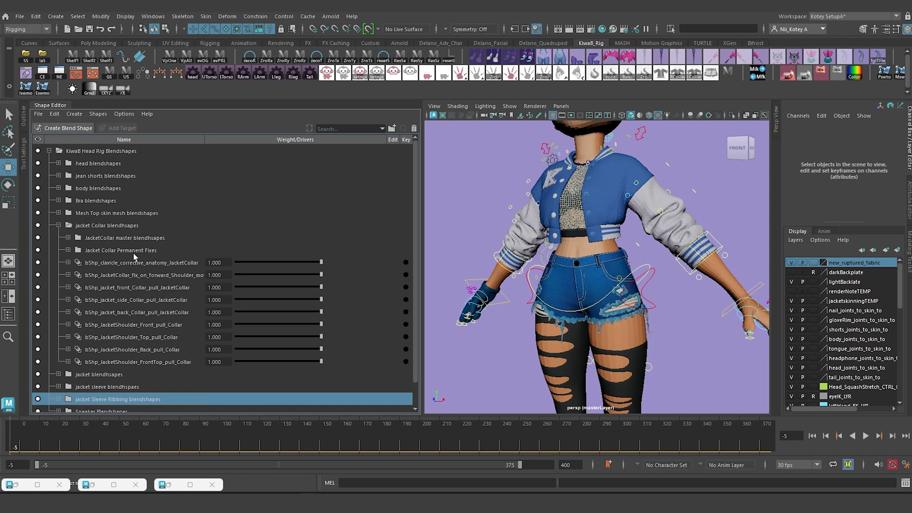
pyautogui.click(114, 252)
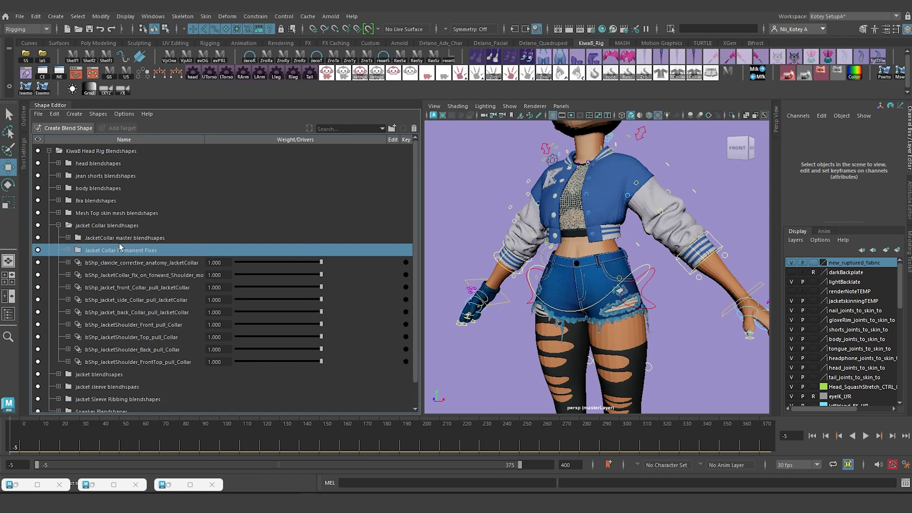
pyautogui.click(126, 265)
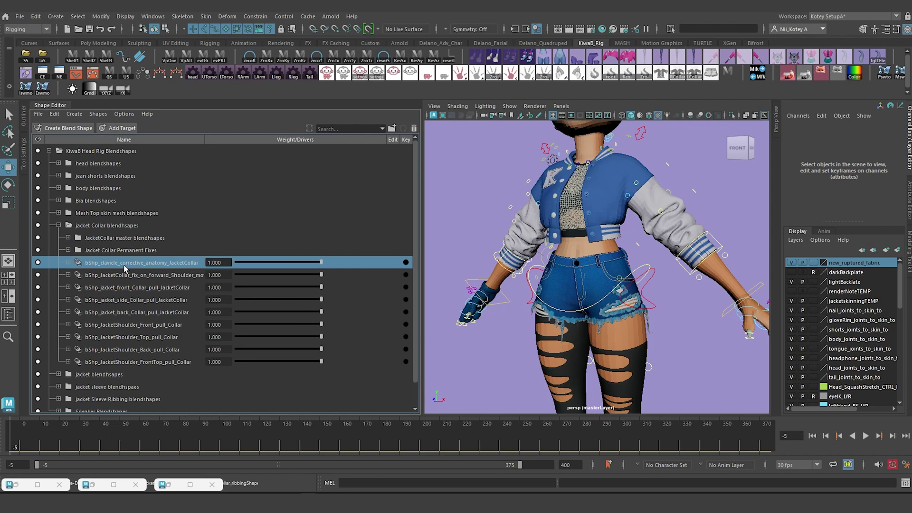
pyautogui.keyDown('shift'); pyautogui.click(123, 362); pyautogui.keyUp('shift')
pyautogui.click(413, 128)
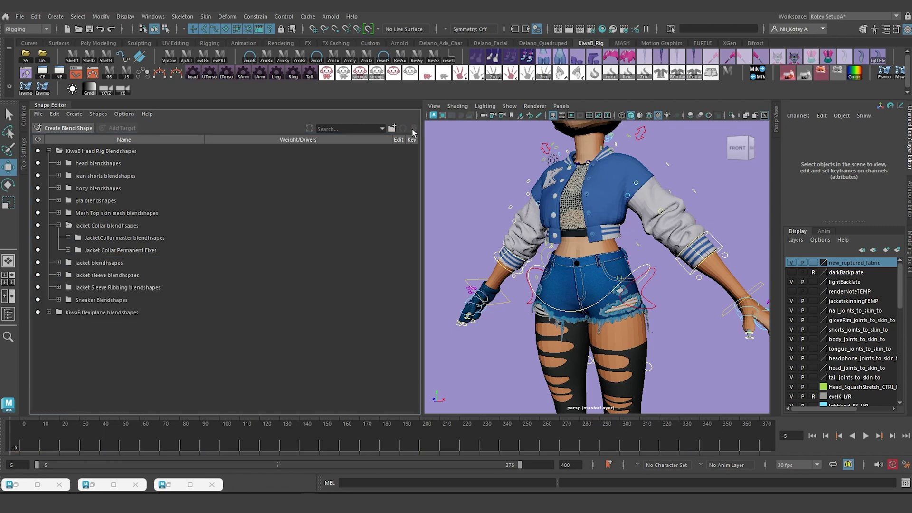
pyautogui.click(58, 225)
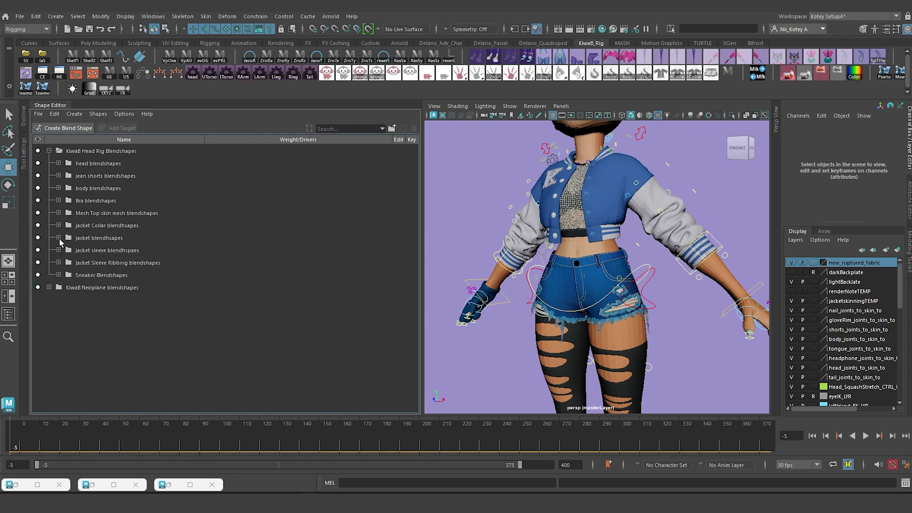
# Delete the clavicle corrective, forward shoulder fix and all pull blend shapes from the Jacket group, keeping its master and Permanent Fixes subgroups
pyautogui.click(58, 238)
pyautogui.click(116, 275)
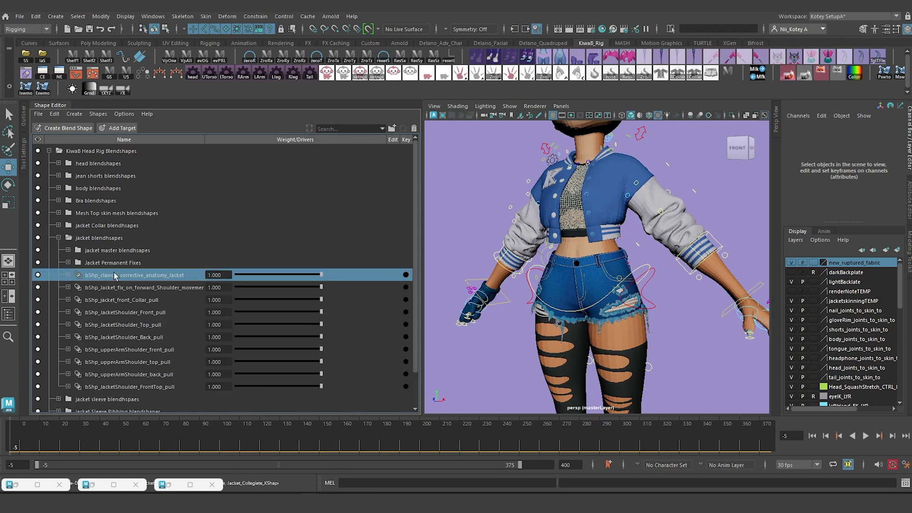
pyautogui.keyDown('shift'); pyautogui.click(129, 386); pyautogui.keyUp('shift')
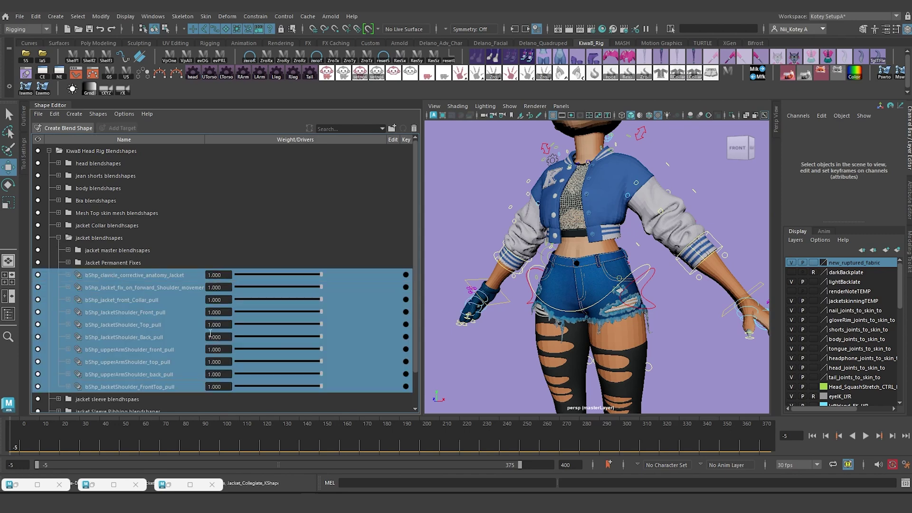
pyautogui.click(415, 129)
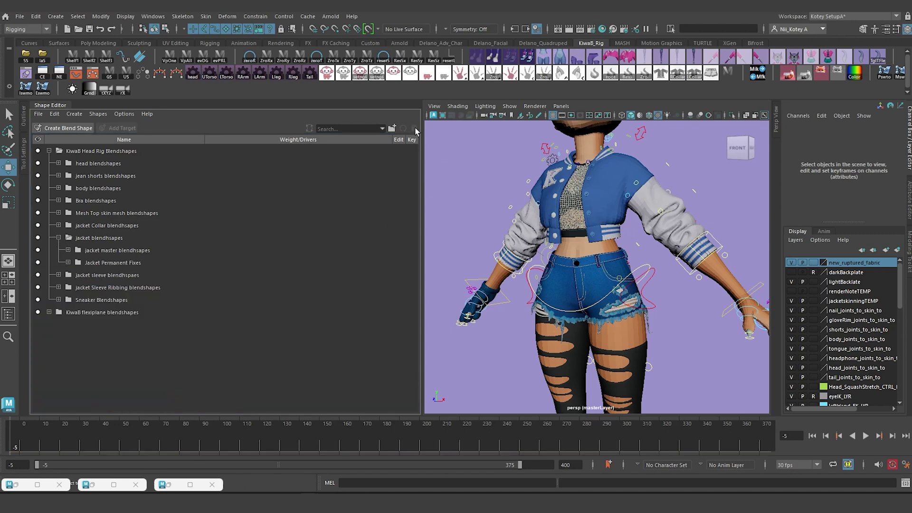
# Delete the Group 1 subgroup from the jacket sleeve blend shapes
pyautogui.click(59, 275)
pyautogui.click(90, 300)
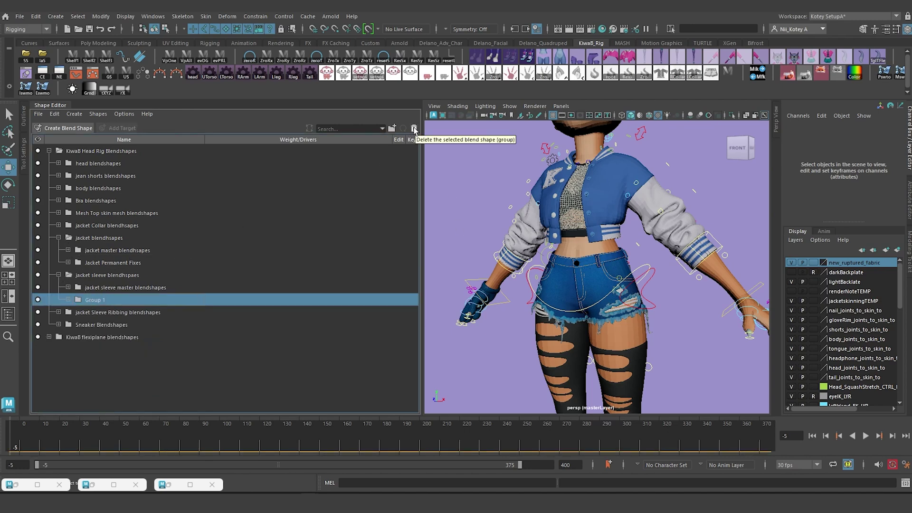
pyautogui.click(414, 129)
# Delete bShp_sleeve_rideUp_SleeveRibbing and bShp_sleeve_rideDown_SleeveRibbing from the Jacket Sleeve Ribbing blend shapes
pyautogui.click(59, 300)
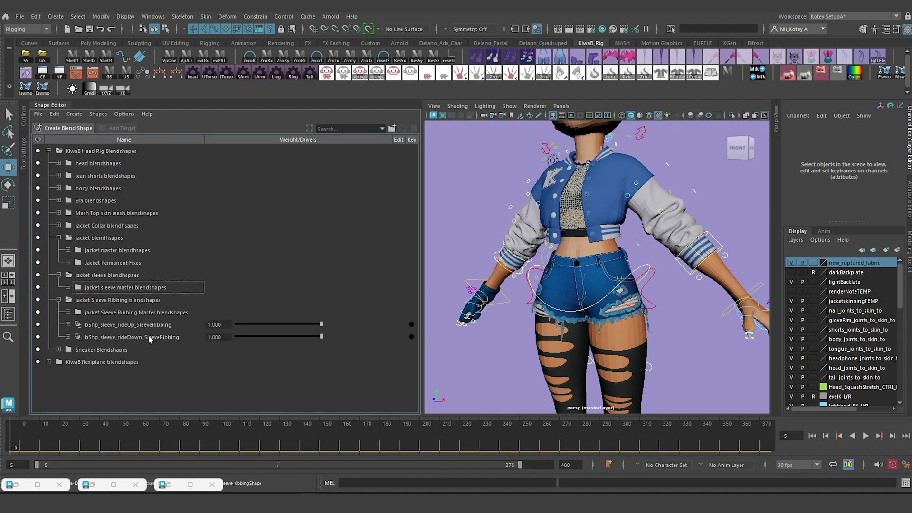
pyautogui.click(143, 325)
pyautogui.click(142, 336)
pyautogui.click(144, 327)
pyautogui.keyDown('shift'); pyautogui.click(143, 337); pyautogui.keyUp('shift')
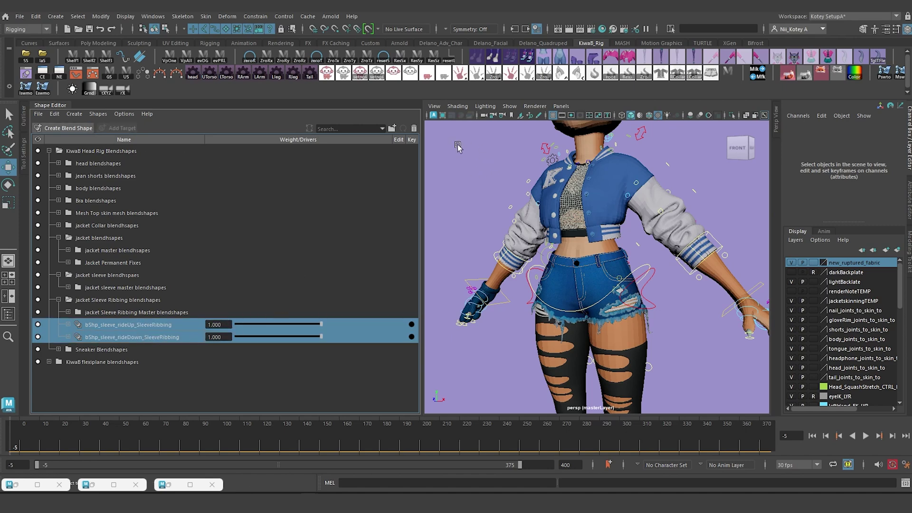
pyautogui.press('Delete')
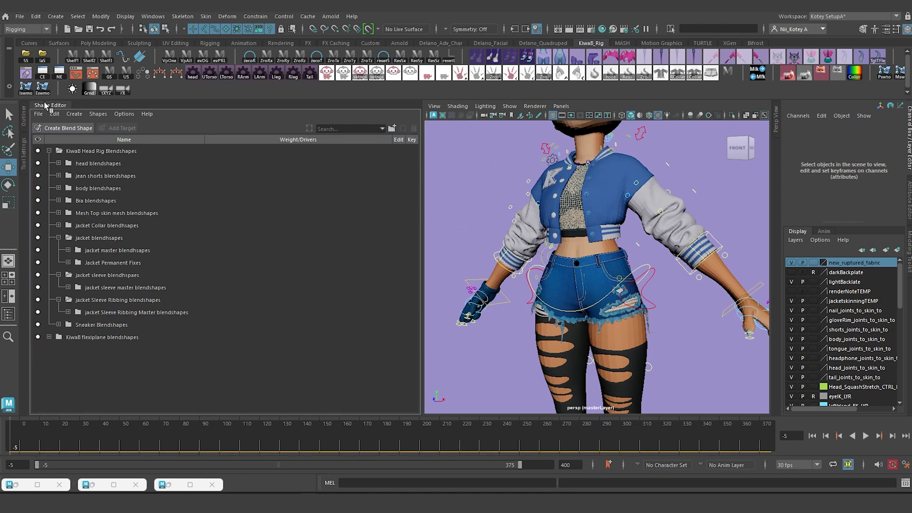
# Return from the Shape Editor to the scene hierarchy and locate the upperArmShoulder_l_top_pull_CTRL control there
pyautogui.click(24, 115)
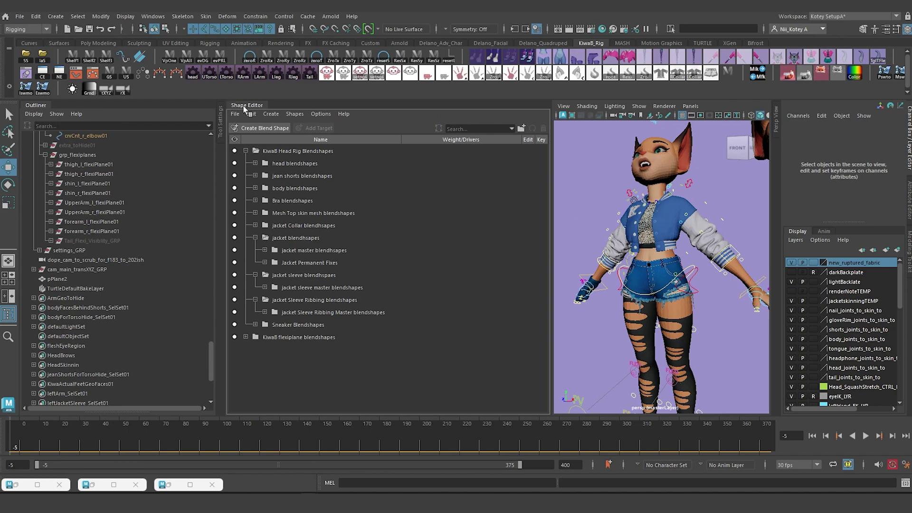
pyautogui.click(244, 107)
pyautogui.scroll(2, 451, 224)
pyautogui.keyDown('alt'); pyautogui.moveTo(452, 210); pyautogui.dragTo(432, 302, button='middle'); pyautogui.keyUp('alt')
pyautogui.keyDown('alt'); pyautogui.moveTo(439, 301); pyautogui.dragTo(435, 300); pyautogui.keyUp('alt')
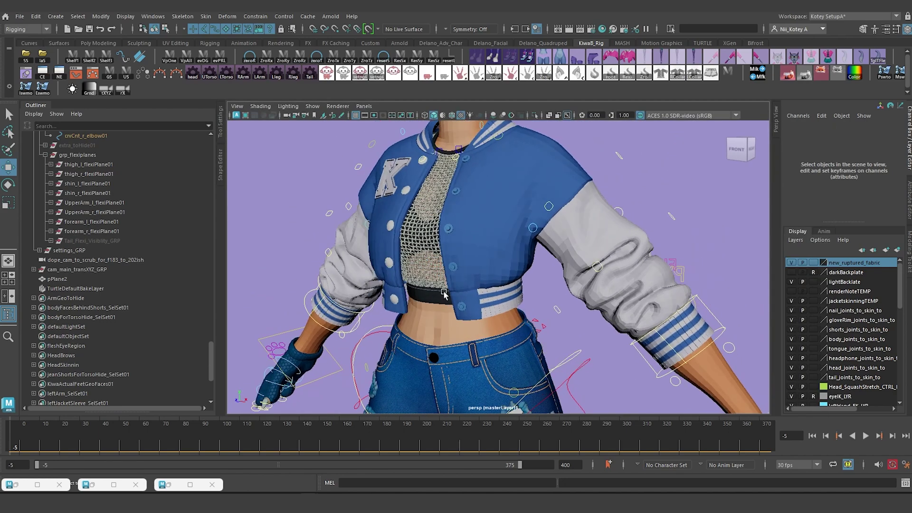
pyautogui.click(619, 155)
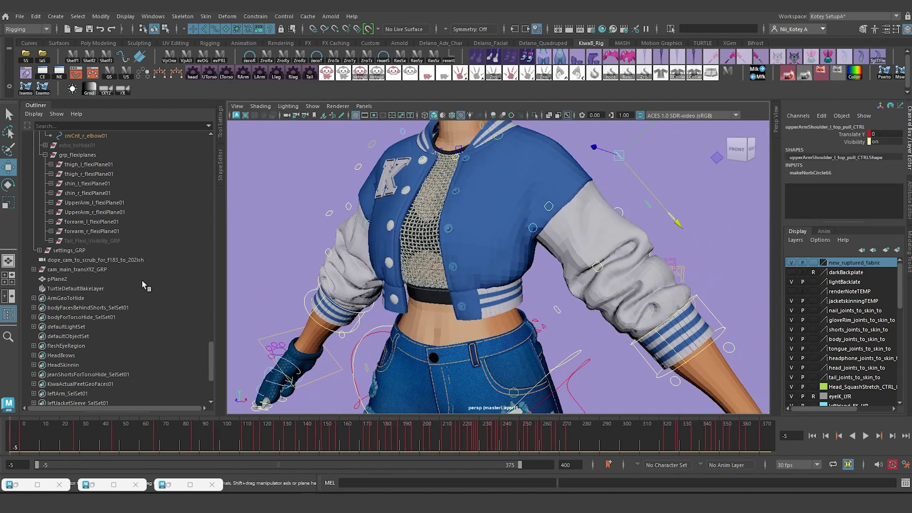
pyautogui.press('f')
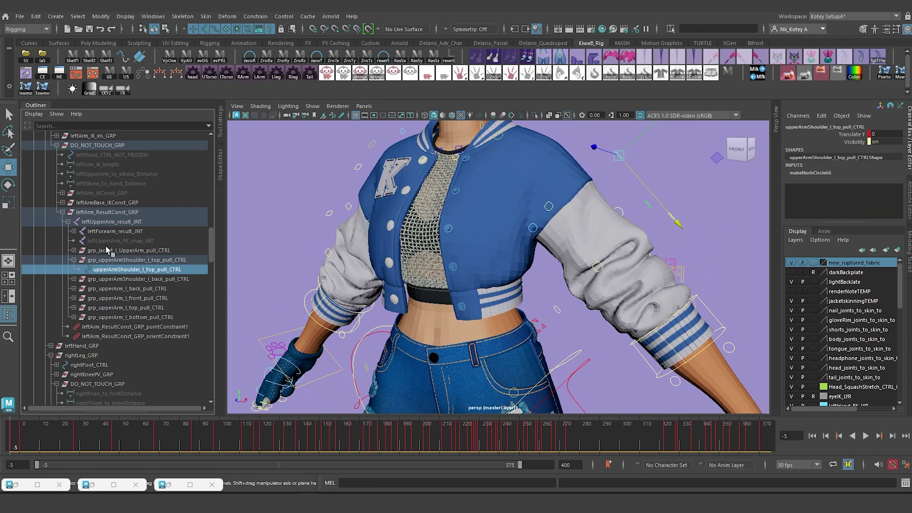
# Delete the seven left-arm pull control groups under leftUpperArm_result_JNT, from grp_jacket_l_UpperArm_pull_CTRL to grp_upperArm_l_bottom_pull_CTRL
pyautogui.click(126, 261)
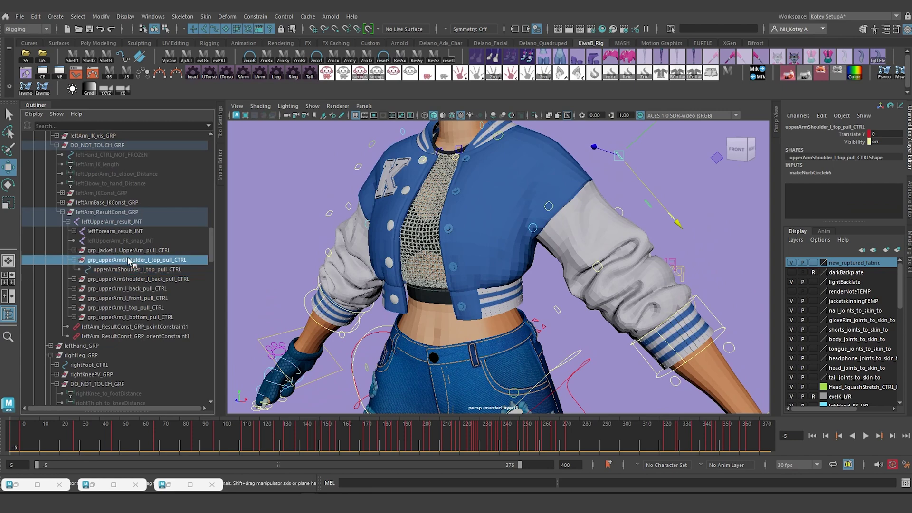
pyautogui.click(74, 260)
pyautogui.click(126, 251)
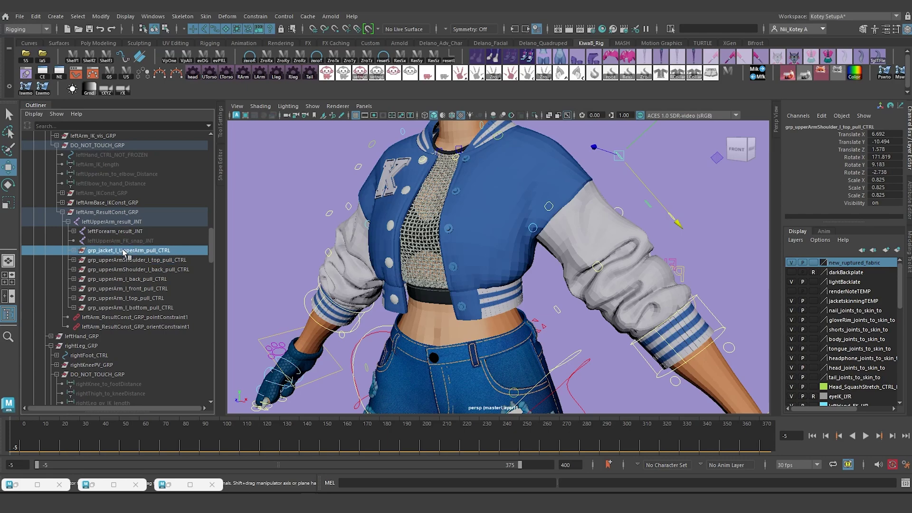
pyautogui.keyDown('alt'); pyautogui.moveTo(429, 329); pyautogui.dragTo(412, 326); pyautogui.keyUp('alt')
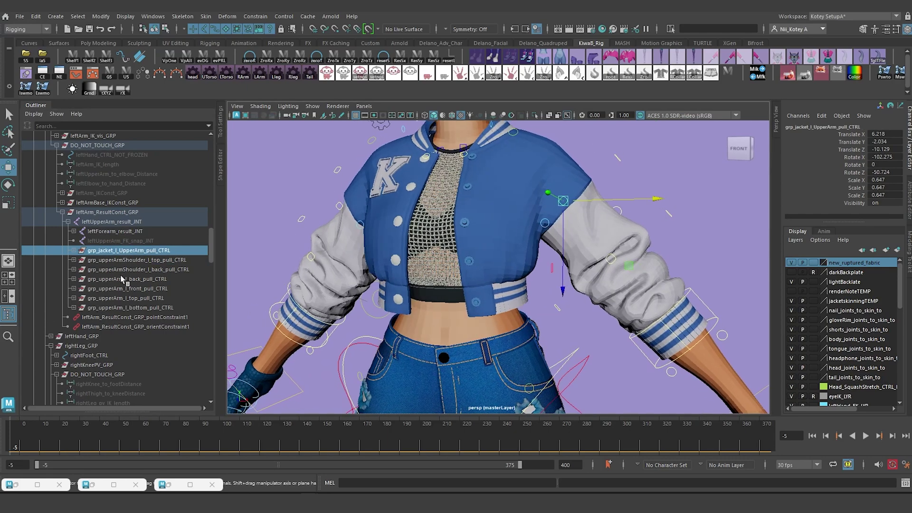
pyautogui.click(133, 257)
pyautogui.click(134, 253)
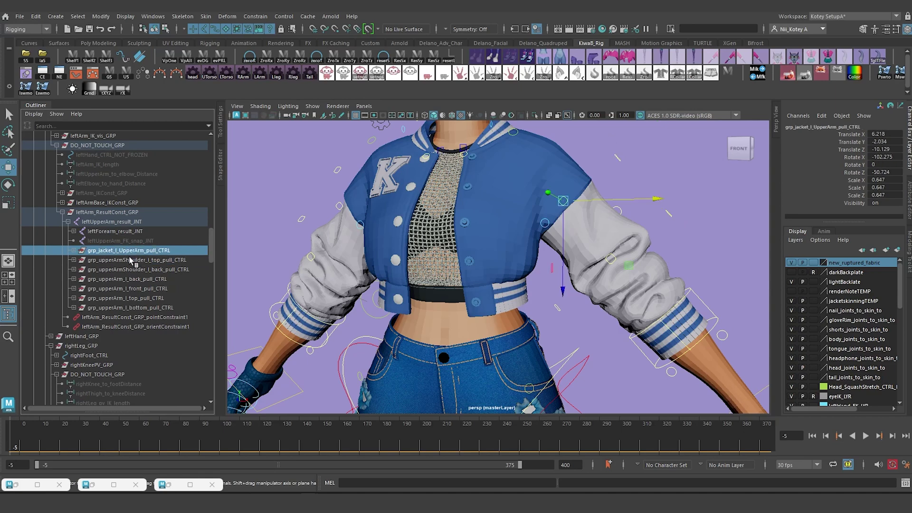
pyautogui.keyDown('shift'); pyautogui.click(131, 259); pyautogui.keyUp('shift')
pyautogui.keyDown('shift'); pyautogui.click(132, 270); pyautogui.keyUp('shift')
pyautogui.keyDown('shift'); pyautogui.click(128, 279); pyautogui.keyUp('shift')
pyautogui.keyDown('shift'); pyautogui.click(127, 288); pyautogui.keyUp('shift')
pyautogui.keyDown('shift'); pyautogui.click(127, 298); pyautogui.keyUp('shift')
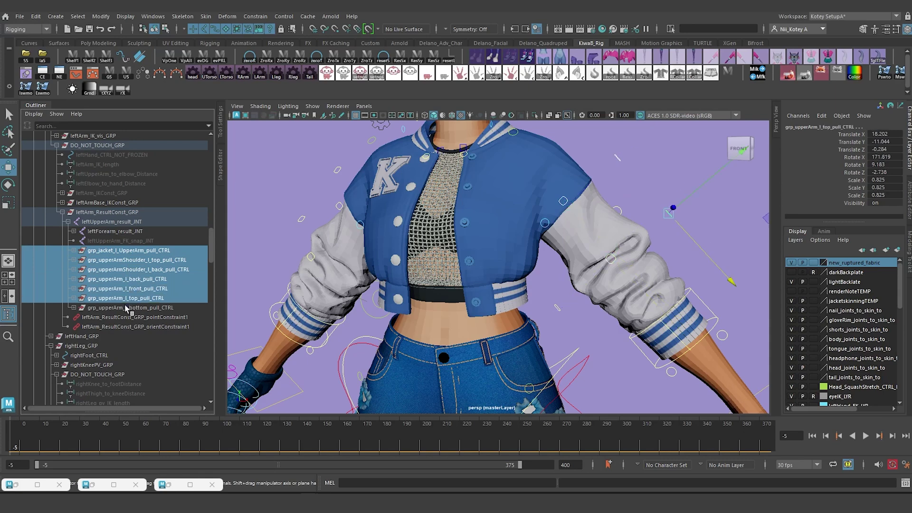
pyautogui.keyDown('shift'); pyautogui.click(128, 308); pyautogui.keyUp('shift')
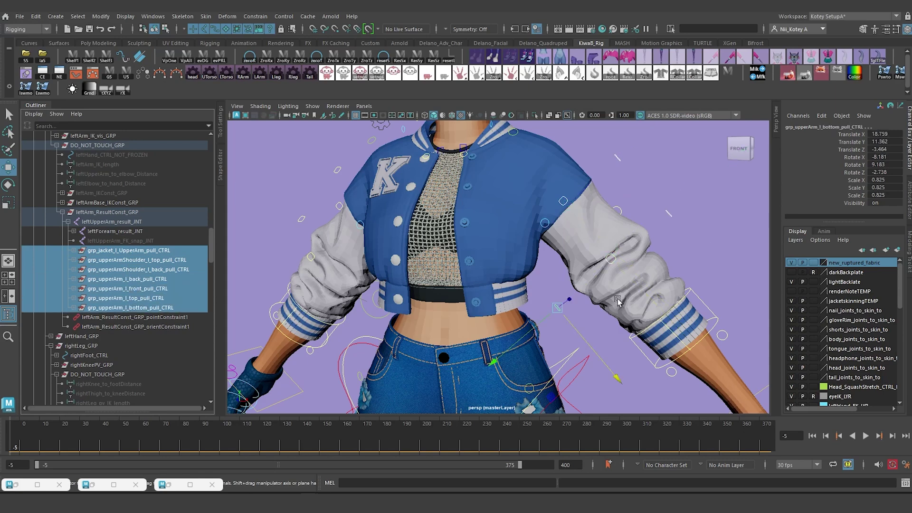
pyautogui.press('Delete')
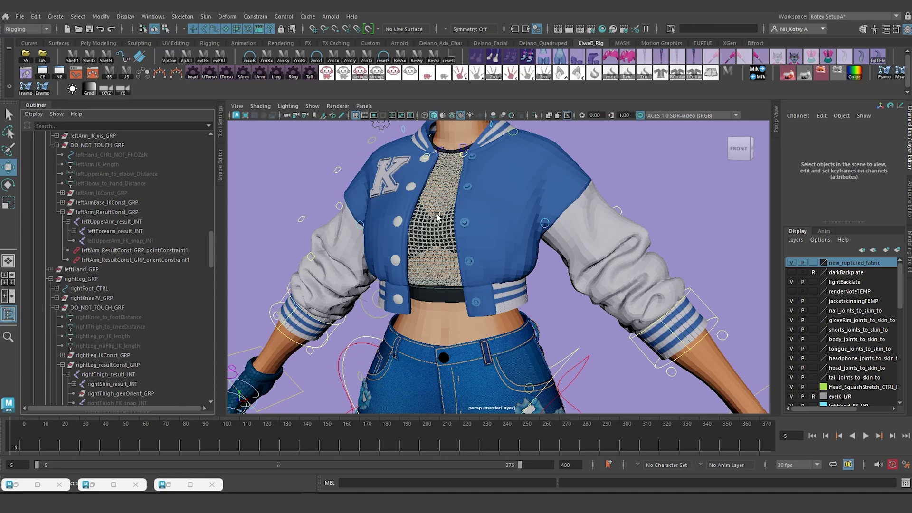
# Delete the seven right-arm pull control groups under rightUpperArm_result_JNT, from grp_jacket_r_UpperArm_pull_CTRL1 to grp_upperArmShoulder_r_top_pull_CTRL
pyautogui.click(338, 170)
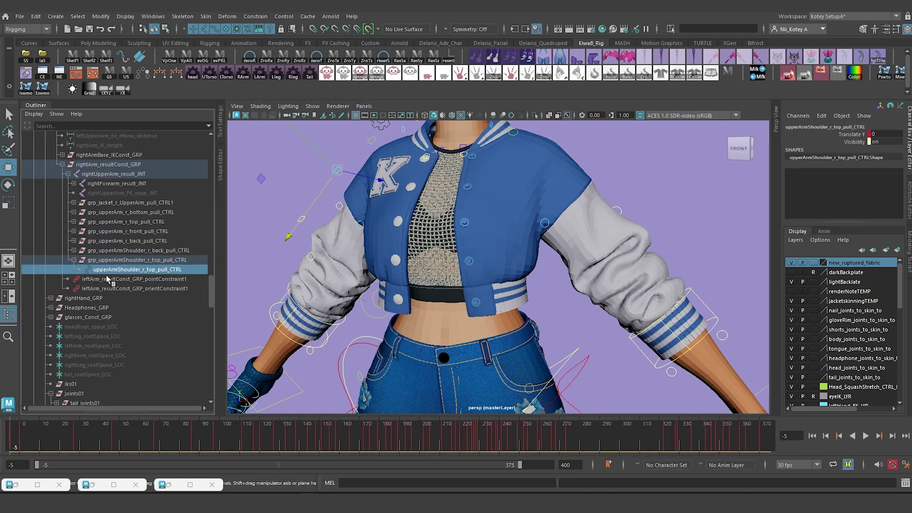
pyautogui.click(73, 260)
pyautogui.click(130, 204)
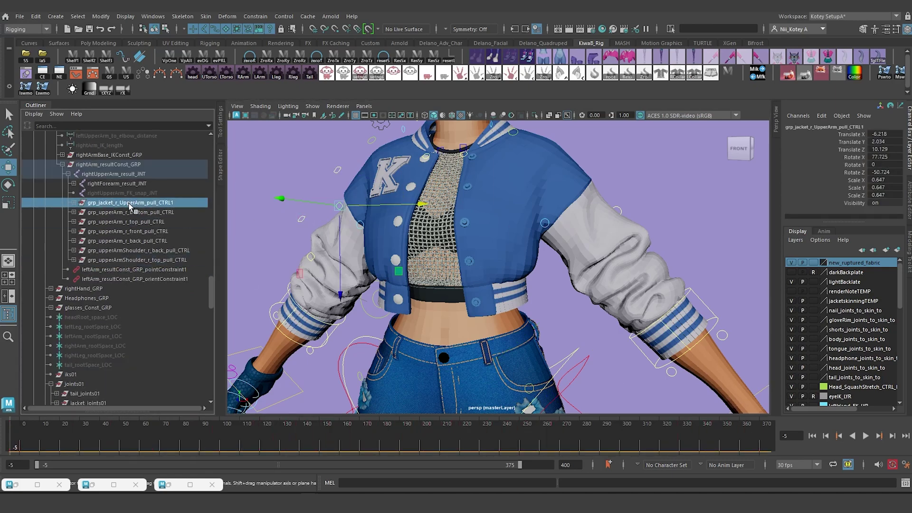
pyautogui.keyDown('shift'); pyautogui.click(121, 261); pyautogui.keyUp('shift')
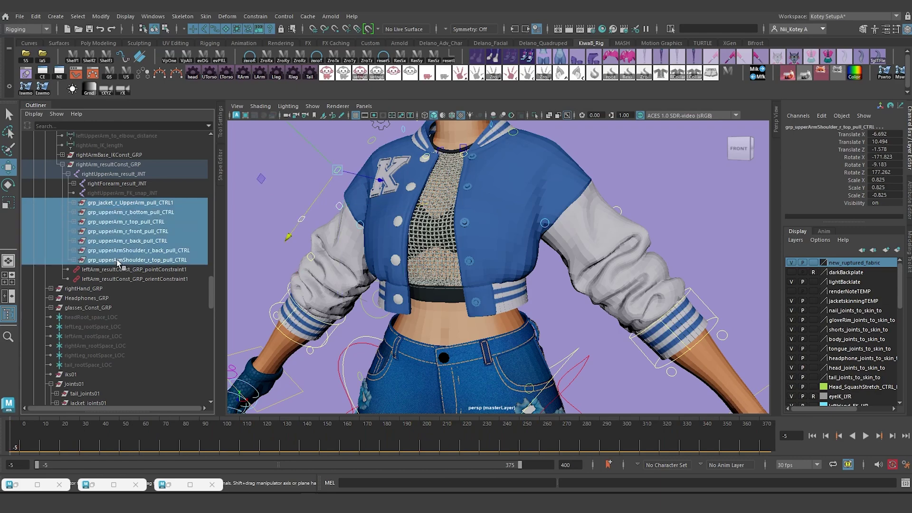
pyautogui.press('Delete')
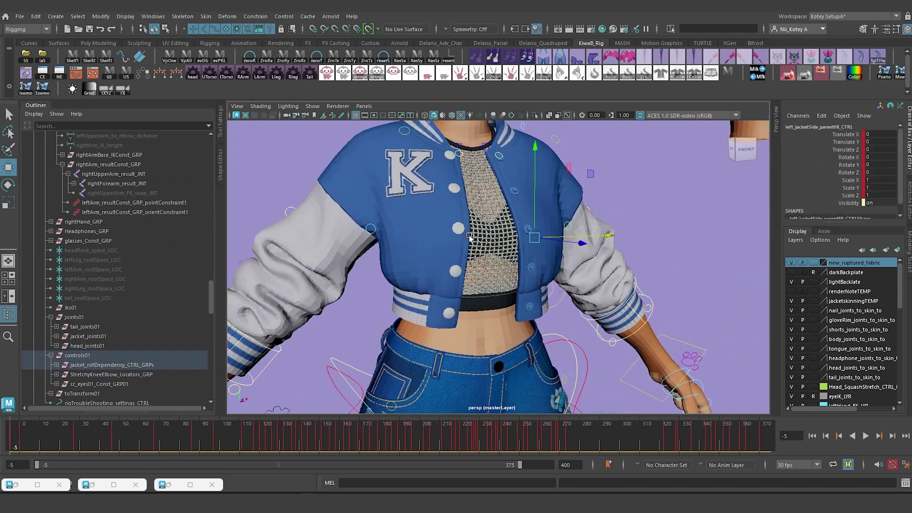
# Delete the six left and right jacketFront, jacketSide and jacketBack collision rotDependency groups under jacket_rotDependency_CTRL_GRPs
pyautogui.click(363, 226)
pyautogui.keyDown('alt'); pyautogui.moveTo(364, 227); pyautogui.dragTo(299, 259); pyautogui.keyUp('alt')
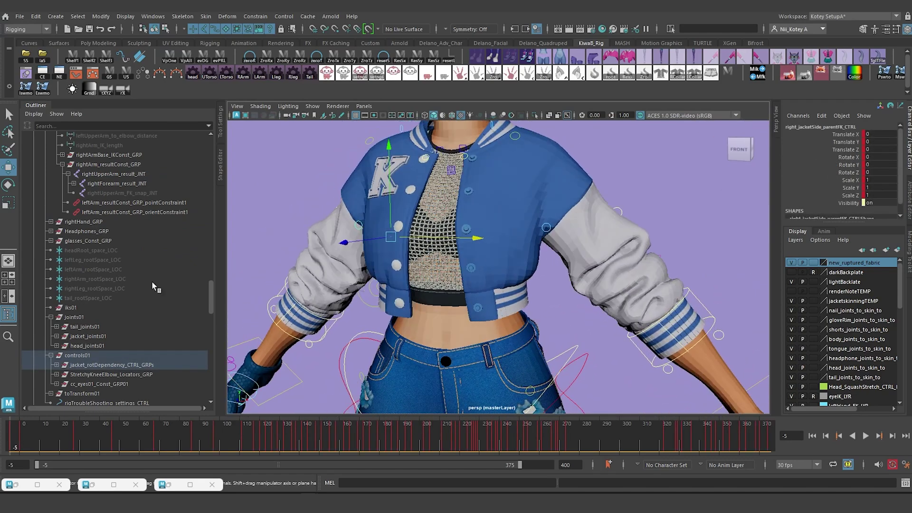
pyautogui.press('f')
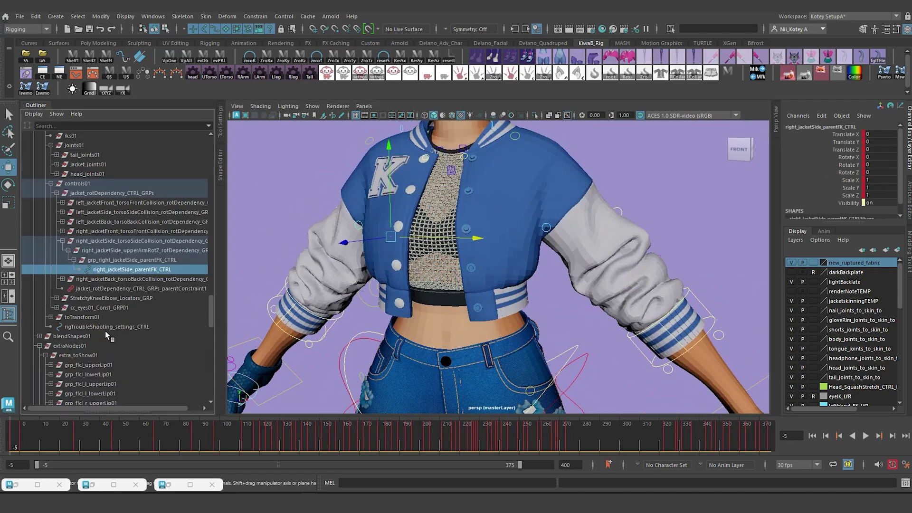
pyautogui.click(62, 241)
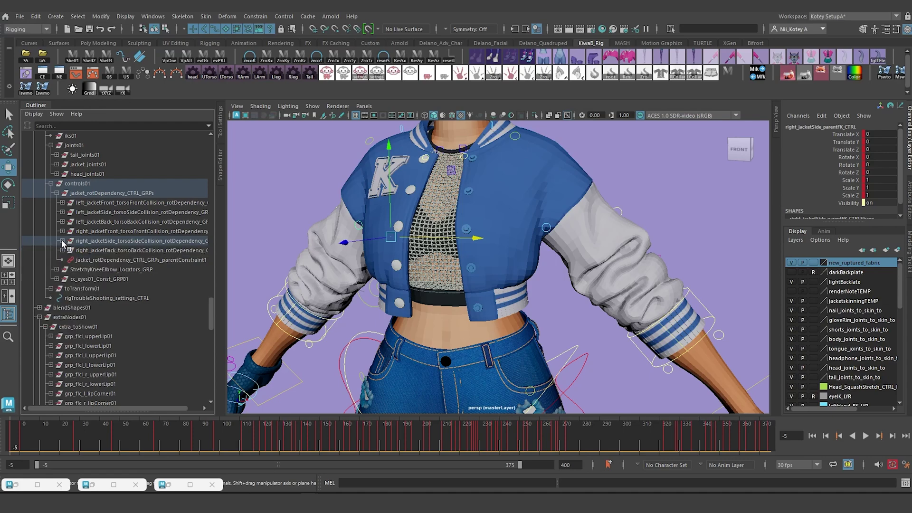
pyautogui.click(109, 243)
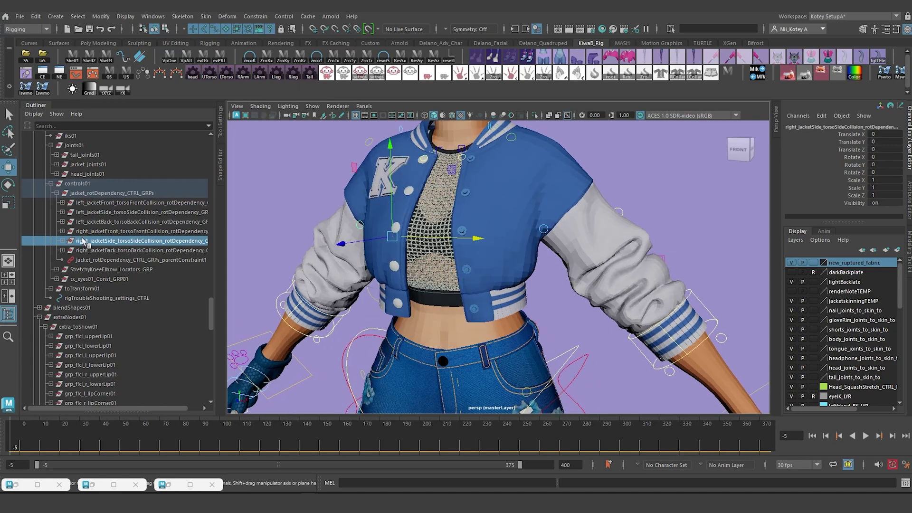
pyautogui.click(102, 222)
pyautogui.click(112, 203)
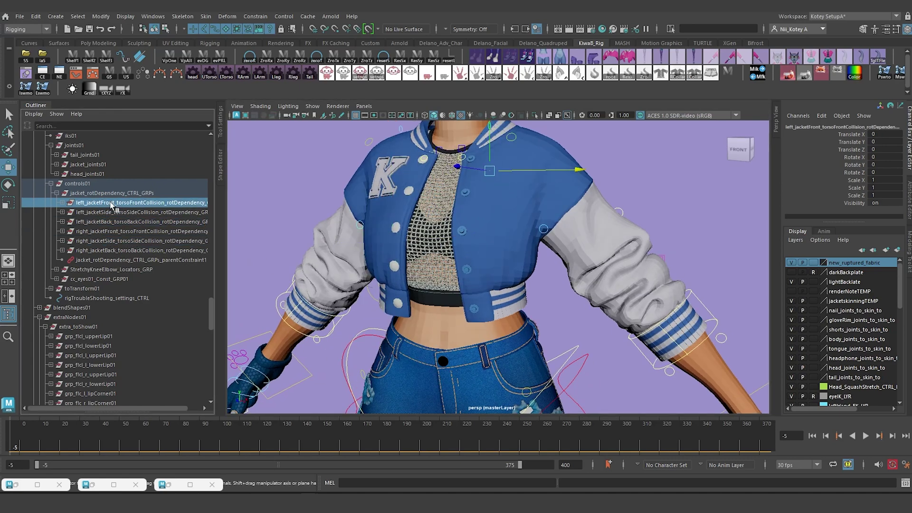
pyautogui.keyDown('ctrl'); pyautogui.click(113, 213); pyautogui.keyUp('ctrl')
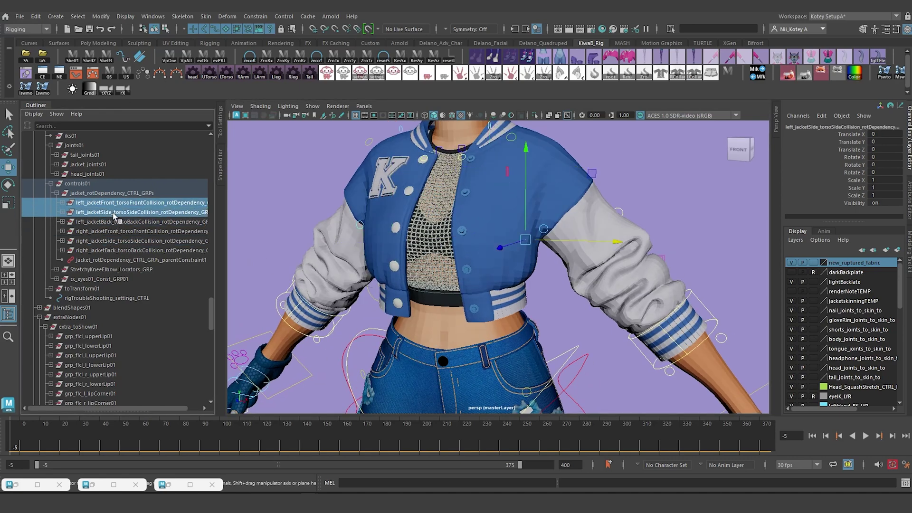
pyautogui.keyDown('ctrl'); pyautogui.click(112, 222); pyautogui.keyUp('ctrl')
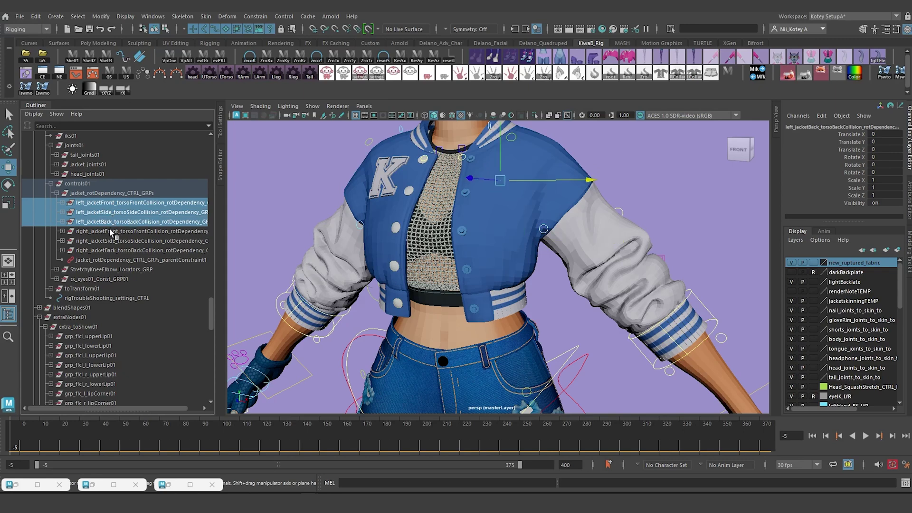
pyautogui.keyDown('ctrl'); pyautogui.click(111, 231); pyautogui.keyUp('ctrl')
pyautogui.keyDown('ctrl'); pyautogui.click(111, 241); pyautogui.keyUp('ctrl')
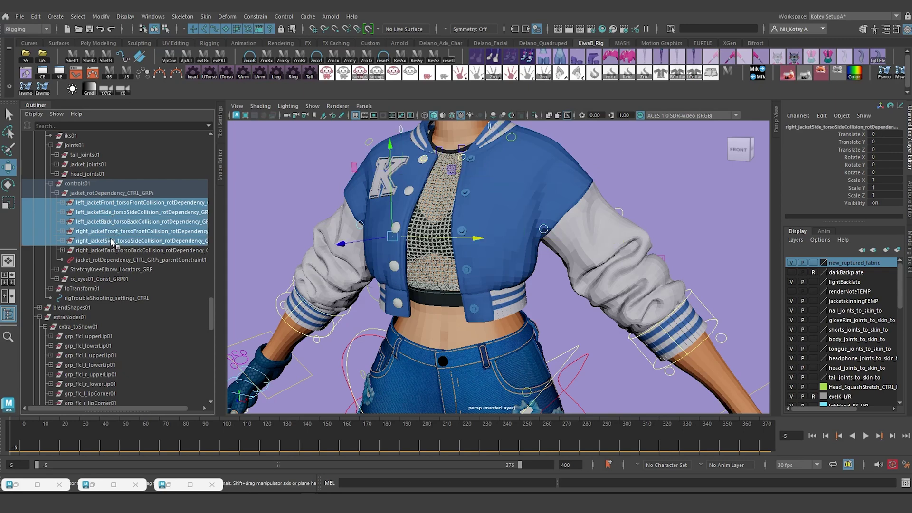
pyautogui.keyDown('ctrl'); pyautogui.click(112, 250); pyautogui.keyUp('ctrl')
pyautogui.keyDown('alt'); pyautogui.moveTo(365, 257); pyautogui.dragTo(389, 254); pyautogui.keyUp('alt')
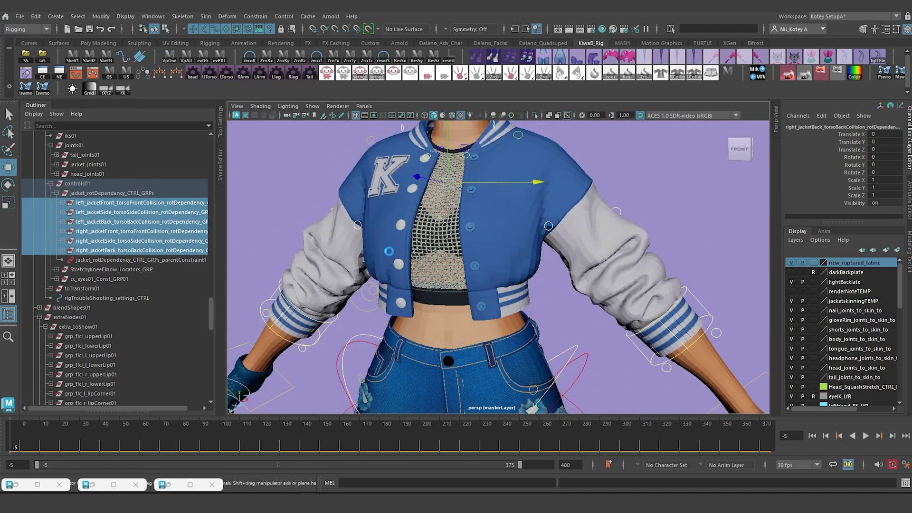
pyautogui.press('Delete')
# Delete the eleven jacket collar, drag and shoulder pull items under shoulder_CTRL, from grp_jacket_Collar_Ctrls to grp_r_jacketShoulderFrontTopPull_CTRL
pyautogui.keyDown('alt'); pyautogui.moveTo(516, 166); pyautogui.dragTo(473, 237); pyautogui.keyUp('alt')
pyautogui.click(473, 231)
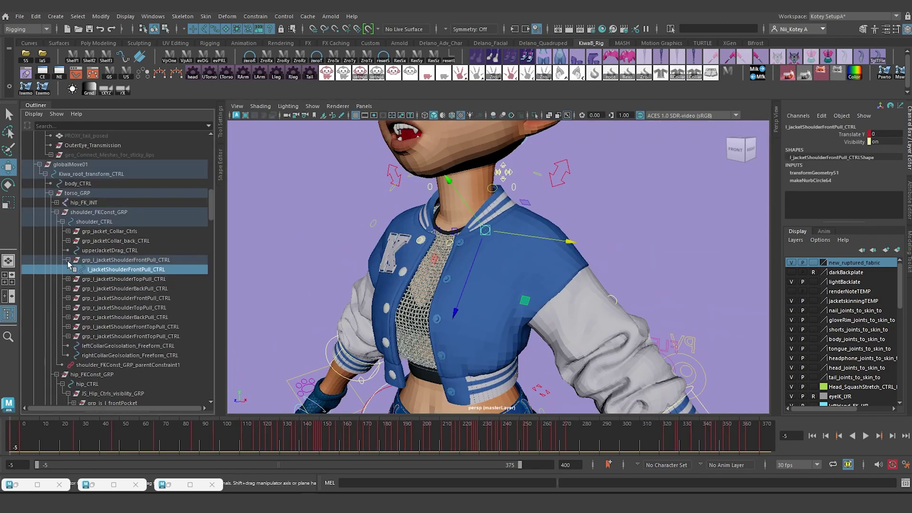
pyautogui.click(68, 260)
pyautogui.click(123, 260)
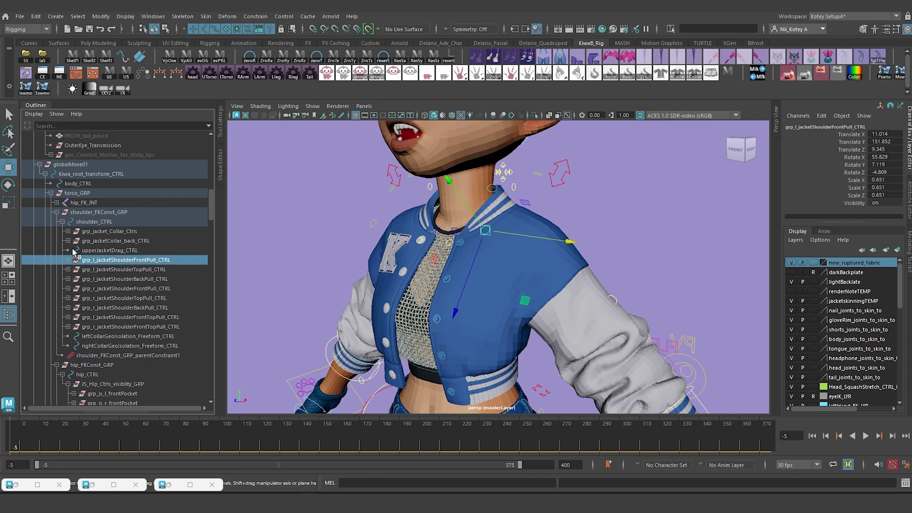
pyautogui.click(114, 250)
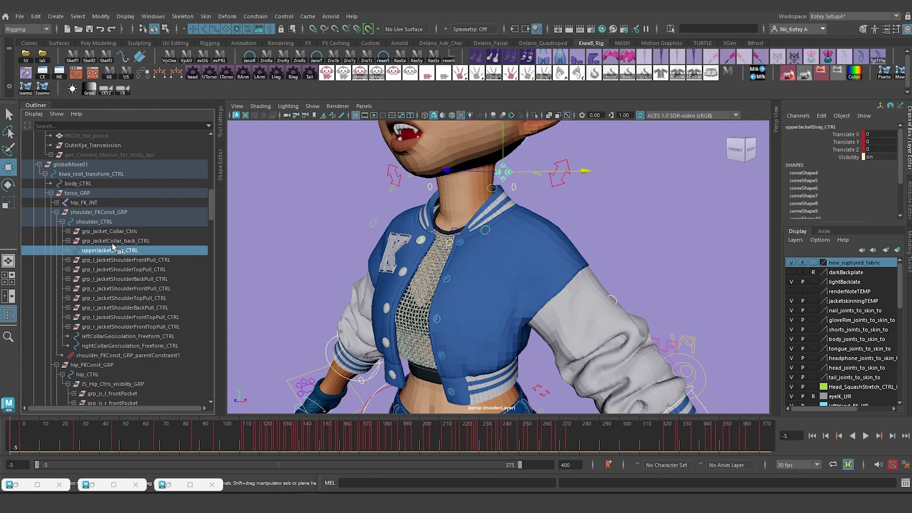
pyautogui.click(114, 231)
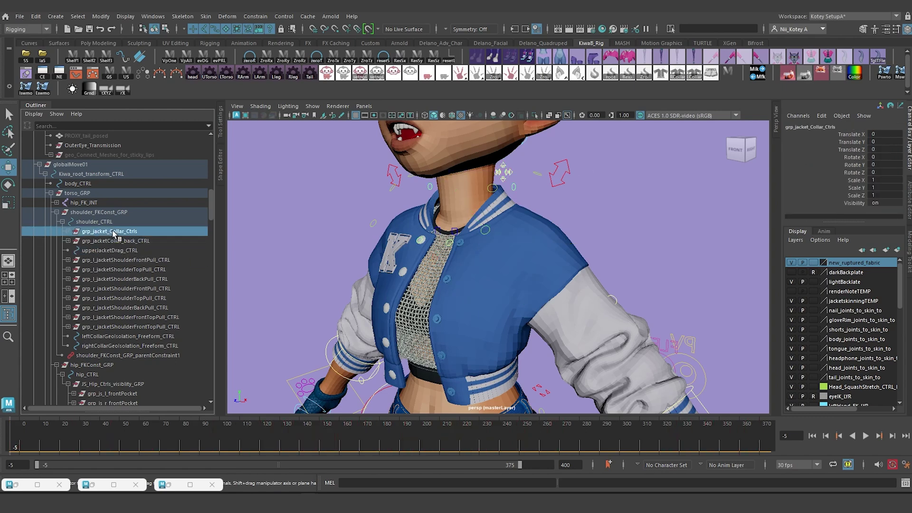
pyautogui.click(108, 240)
pyautogui.click(111, 231)
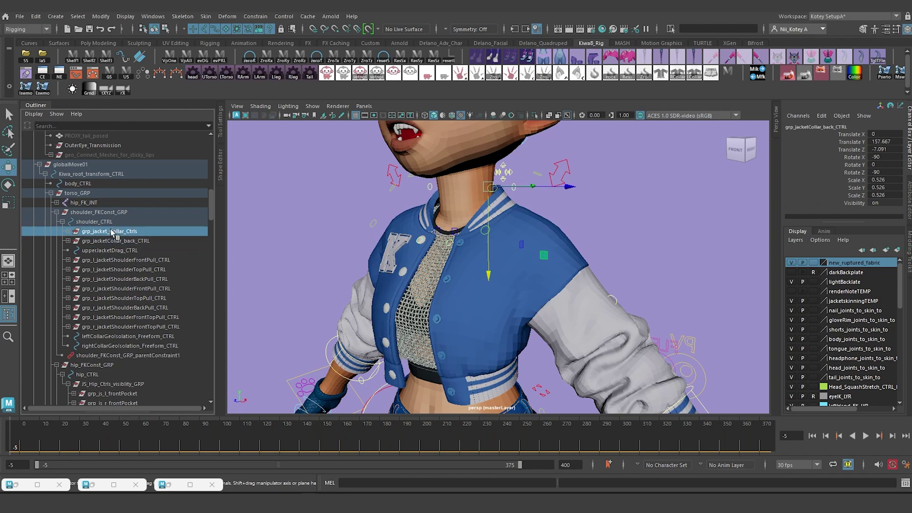
pyautogui.keyDown('shift'); pyautogui.click(114, 327); pyautogui.keyUp('shift')
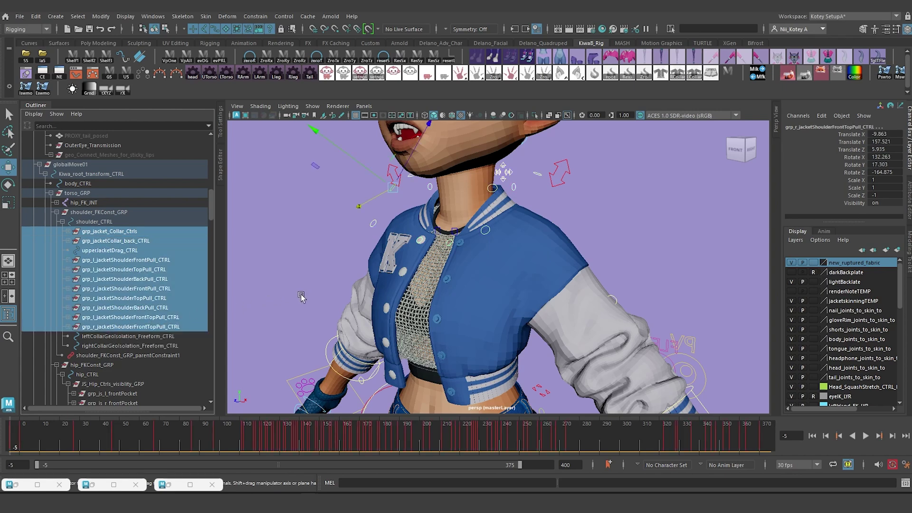
pyautogui.press('Delete')
# Delete leftCollarGeoIsolation_Freeform_CTRL and rightCollarGeoIsolation_Freeform_CTRL under shoulder_CTRL
pyautogui.click(105, 308)
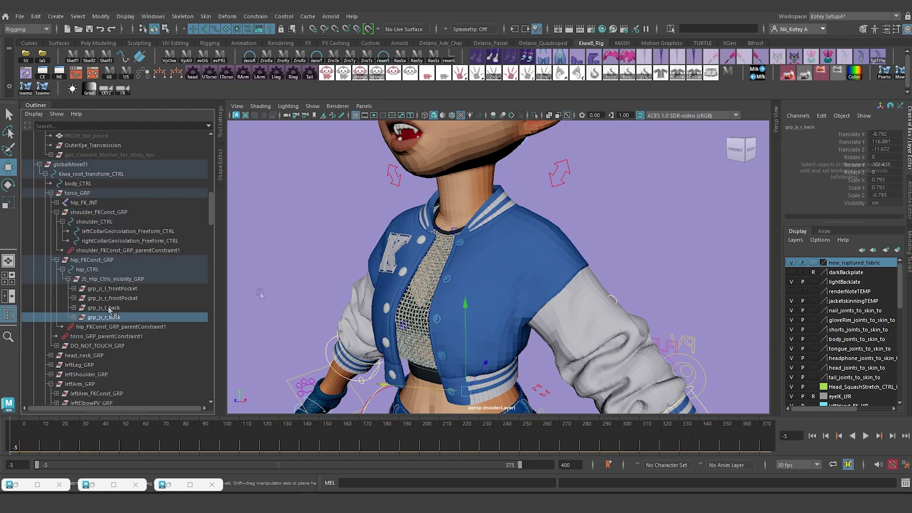
pyautogui.click(454, 227)
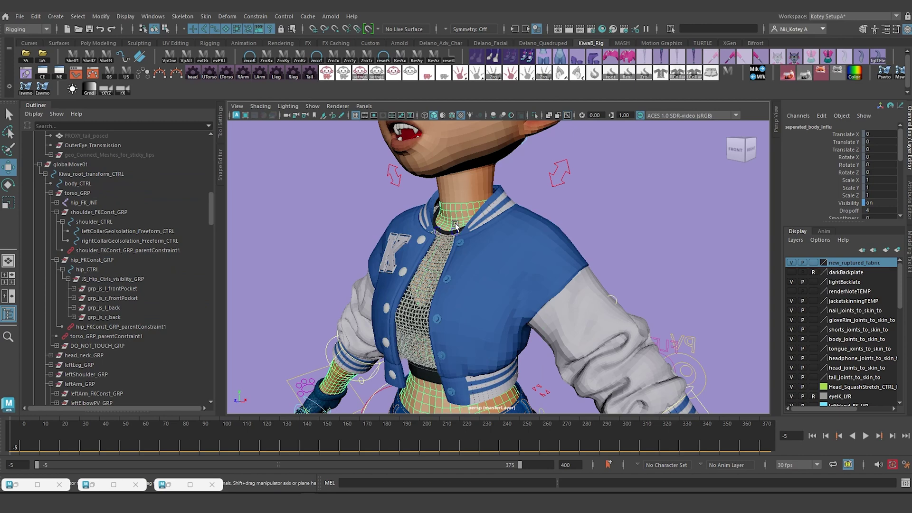
pyautogui.click(455, 229)
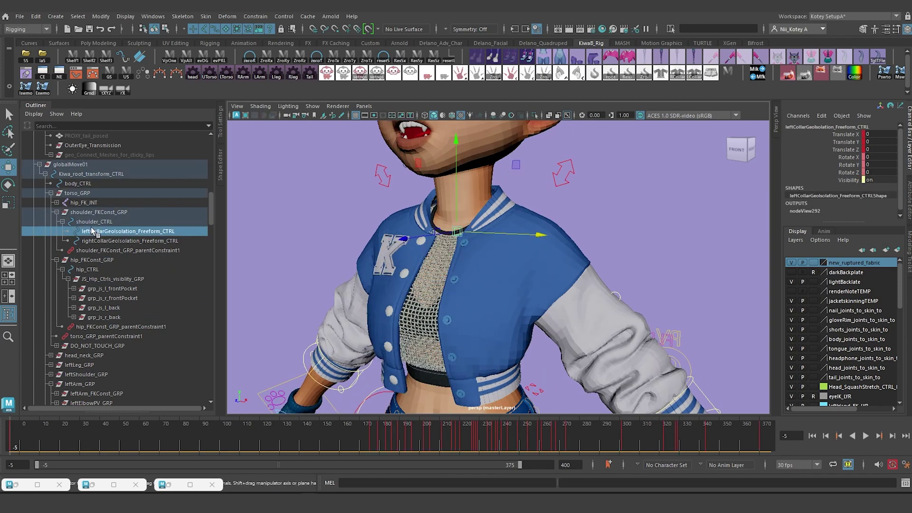
pyautogui.moveTo(101, 241); pyautogui.dragTo(108, 232)
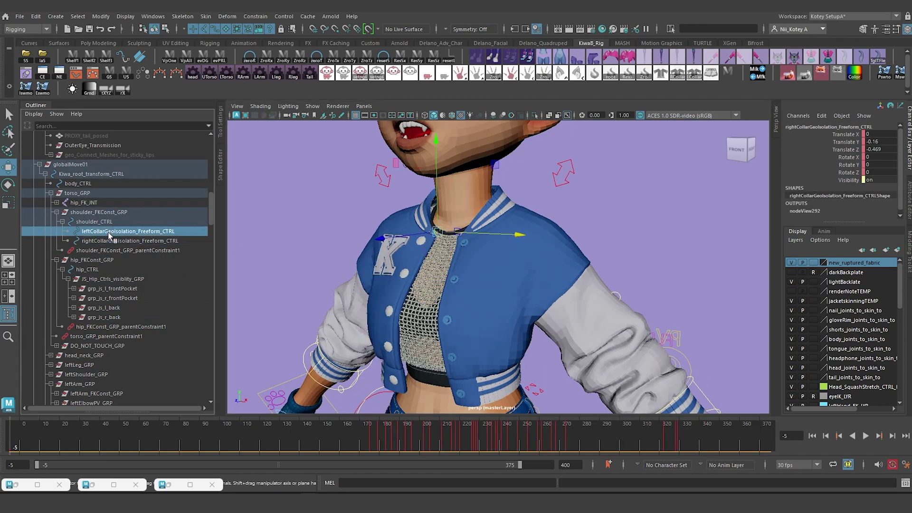
pyautogui.click(112, 240)
pyautogui.click(116, 233)
pyautogui.keyDown('shift'); pyautogui.click(115, 240); pyautogui.keyUp('shift')
pyautogui.press('Delete')
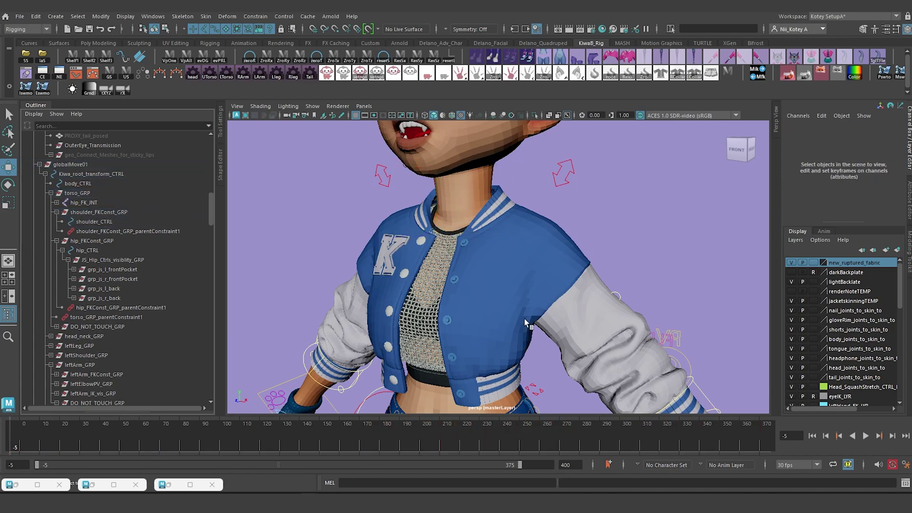
# Show all object types in the viewport and locate the bind_left_jacketFront_Start01 joint in the scene hierarchy
pyautogui.keyDown('alt'); pyautogui.moveTo(451, 304); pyautogui.dragTo(475, 300); pyautogui.keyUp('alt')
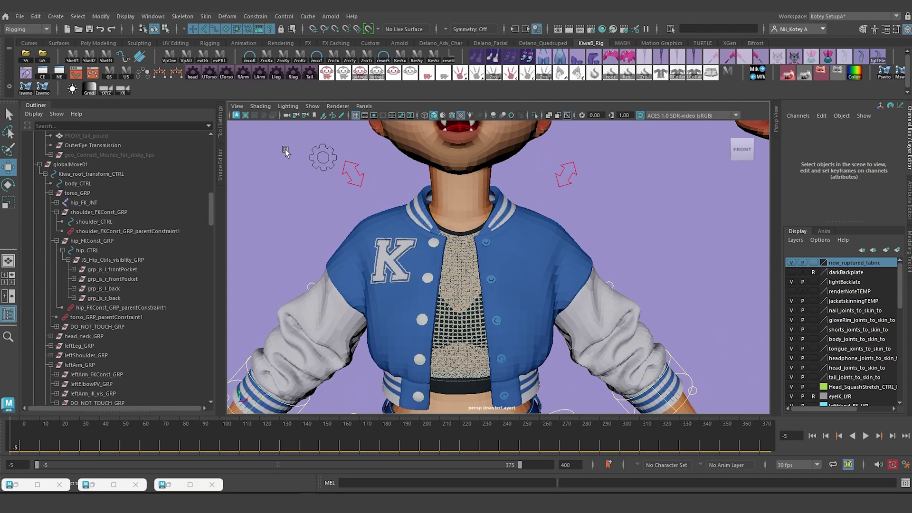
pyautogui.keyDown('alt'); pyautogui.moveTo(366, 257); pyautogui.dragTo(424, 205); pyautogui.keyUp('alt')
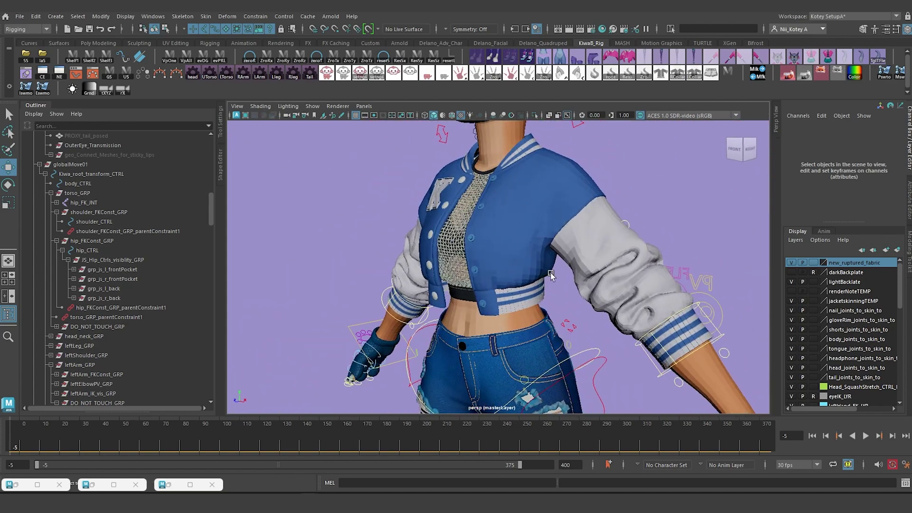
pyautogui.click(312, 106)
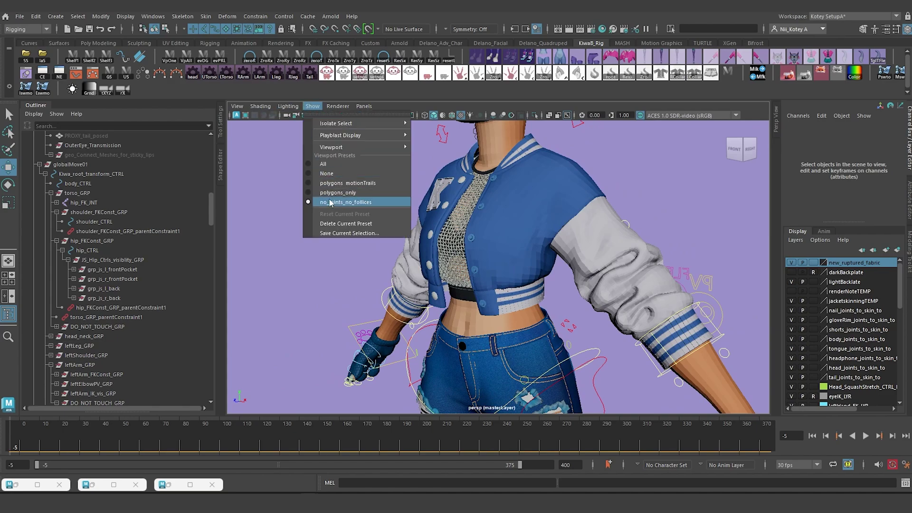
pyautogui.click(312, 174)
pyautogui.keyDown('alt'); pyautogui.moveTo(356, 248); pyautogui.dragTo(405, 275); pyautogui.keyUp('alt')
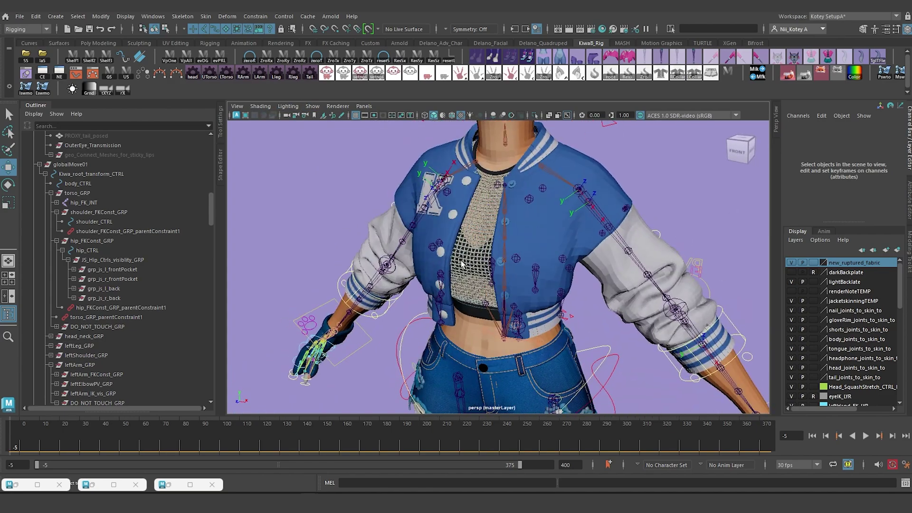
pyautogui.click(529, 199)
pyautogui.press('f')
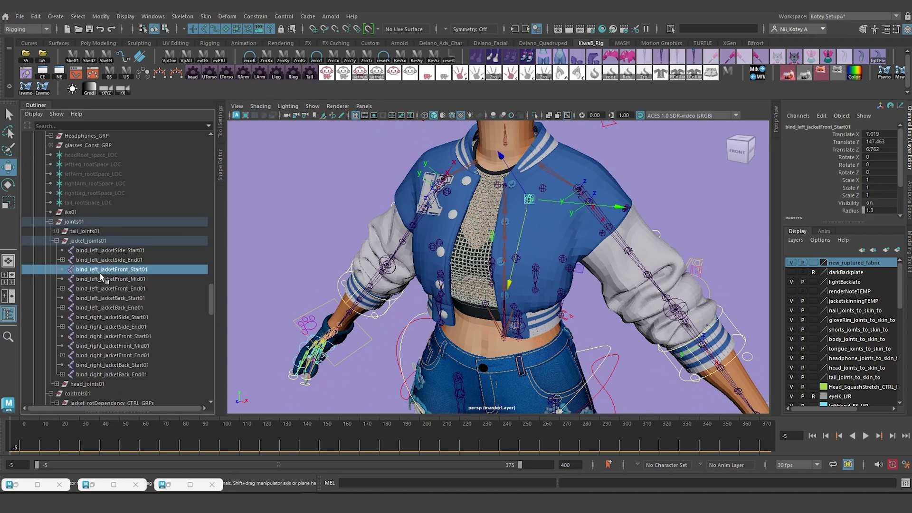
# Delete the jacket_joints01 group under joints01 and restore the no_joints_no_follices viewport preset
pyautogui.click(101, 252)
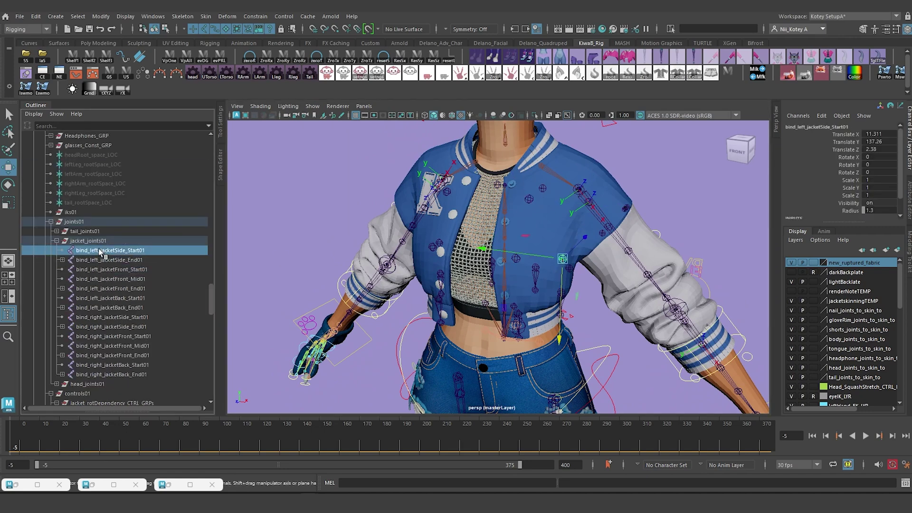
pyautogui.click(90, 241)
pyautogui.click(56, 240)
pyautogui.click(91, 248)
pyautogui.click(96, 242)
pyautogui.keyDown('alt'); pyautogui.moveTo(514, 291); pyautogui.dragTo(199, 286); pyautogui.keyUp('alt')
pyautogui.click(87, 248)
pyautogui.click(88, 241)
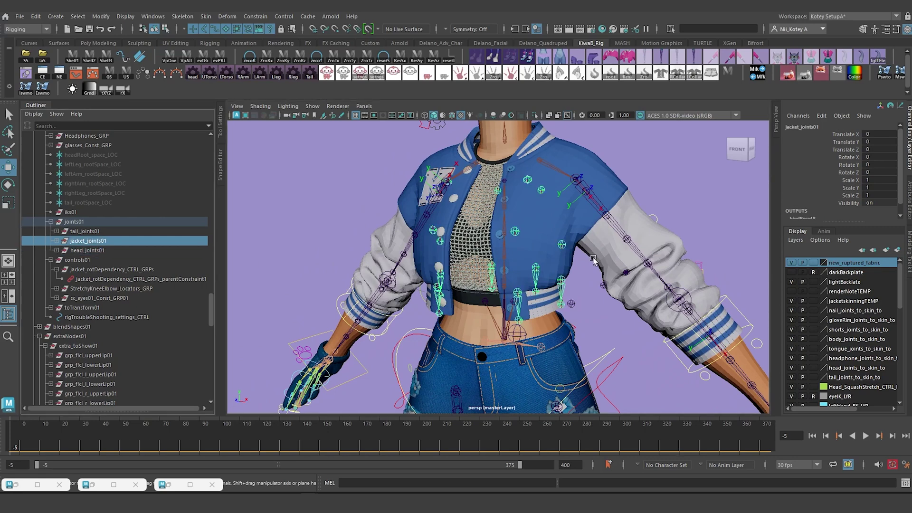
pyautogui.press('Delete')
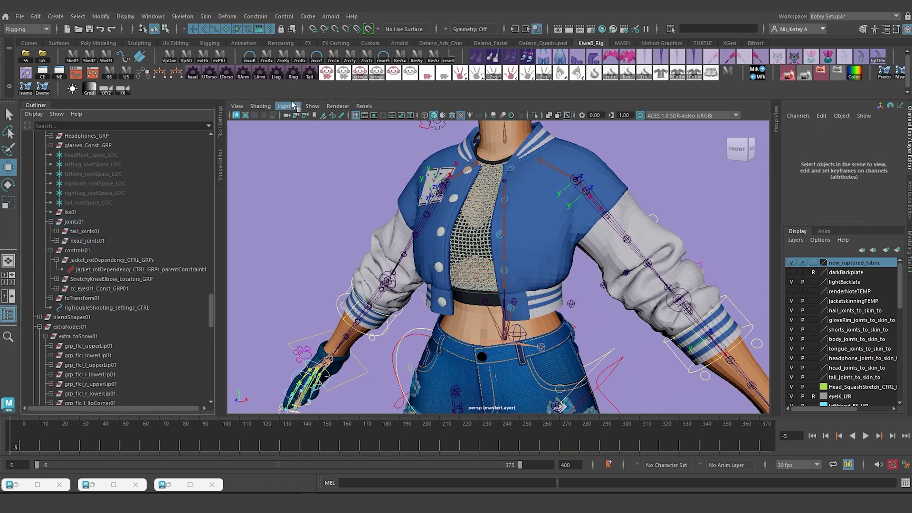
pyautogui.click(312, 106)
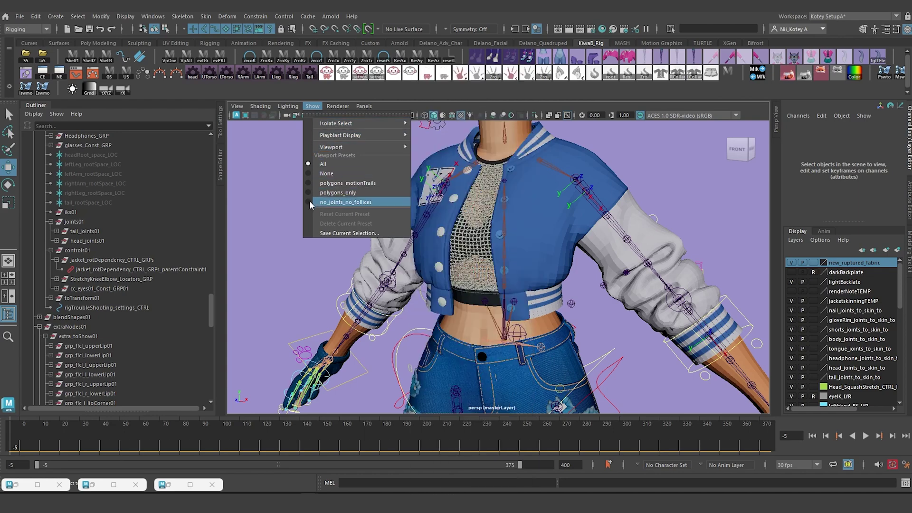
pyautogui.click(345, 202)
# Delete the right sleeve ride-up group grp_r_sleeveRideUpDone_CTRL under rightForearm_result_JNT
pyautogui.keyDown('alt'); pyautogui.moveTo(582, 266); pyautogui.dragTo(421, 254); pyautogui.keyUp('alt')
pyautogui.click(581, 313)
pyautogui.keyDown('alt'); pyautogui.moveTo(421, 254); pyautogui.dragTo(540, 241, button='middle'); pyautogui.keyUp('alt')
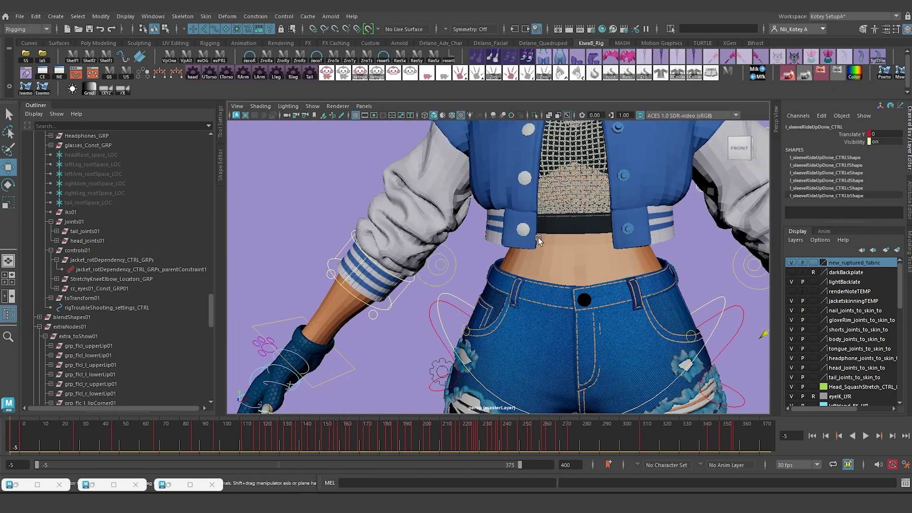
pyautogui.keyDown('alt'); pyautogui.moveTo(540, 241); pyautogui.dragTo(497, 239, button='right'); pyautogui.keyUp('alt')
pyautogui.click(411, 259)
pyautogui.press('f')
pyautogui.scroll(5, 88, 199)
pyautogui.press('Up')
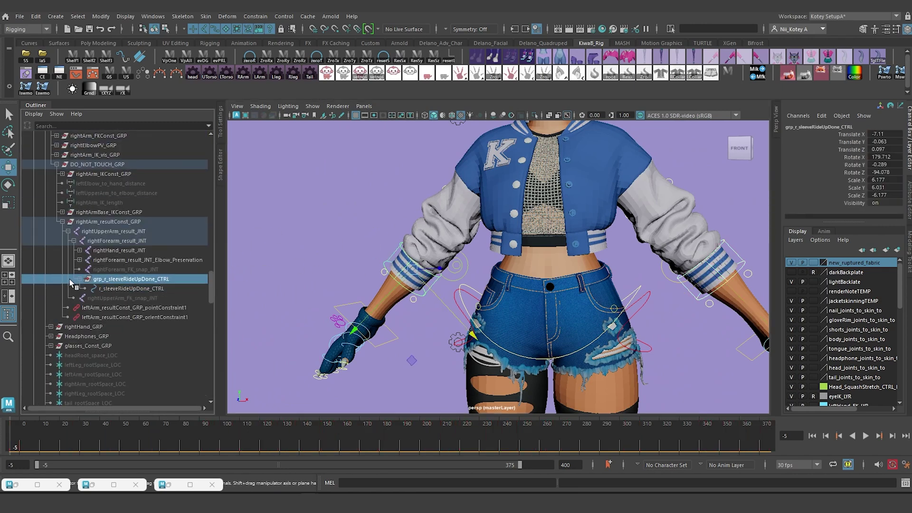
pyautogui.click(80, 279)
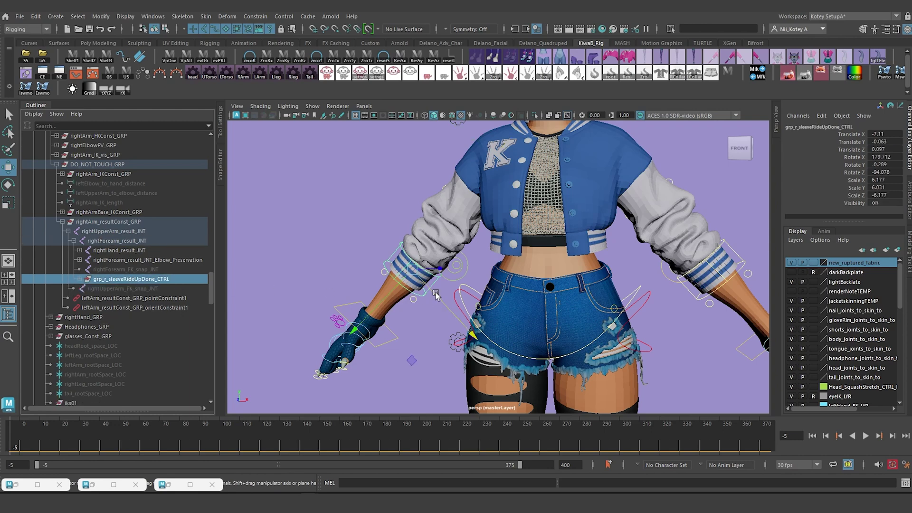
pyautogui.press('Delete')
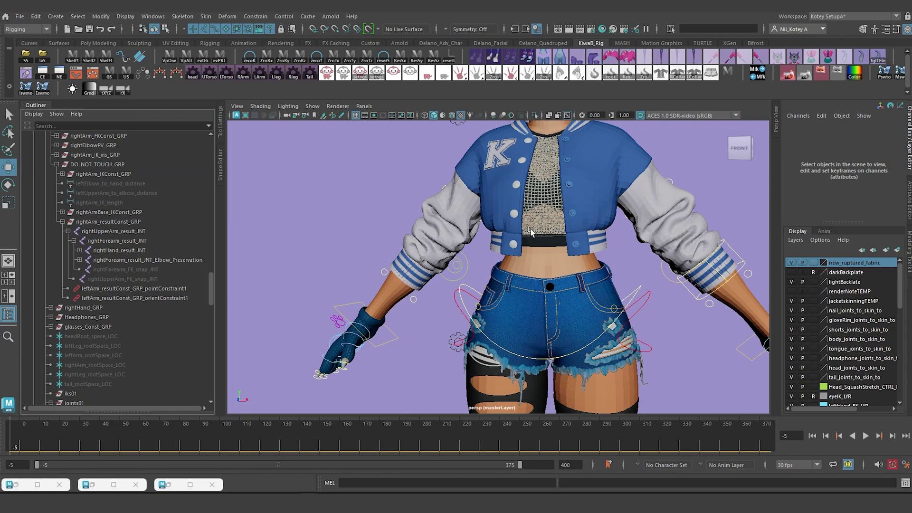
# Delete the left sleeve ride-up control group holding l_sleeveRideUpDone_CTRL under leftForearm_result_JNT
pyautogui.keyDown('alt'); pyautogui.moveTo(530, 230); pyautogui.dragTo(571, 284); pyautogui.keyUp('alt')
pyautogui.click(544, 279)
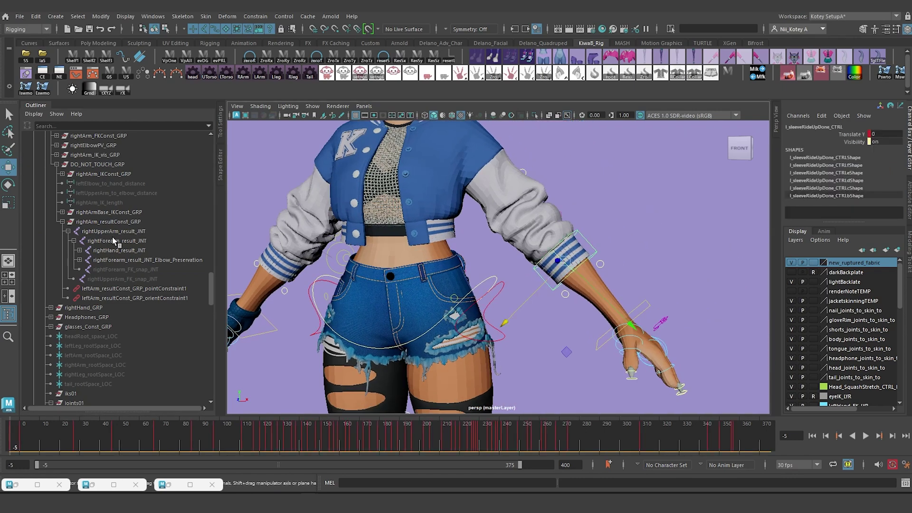
pyautogui.press('f')
pyautogui.press('Delete')
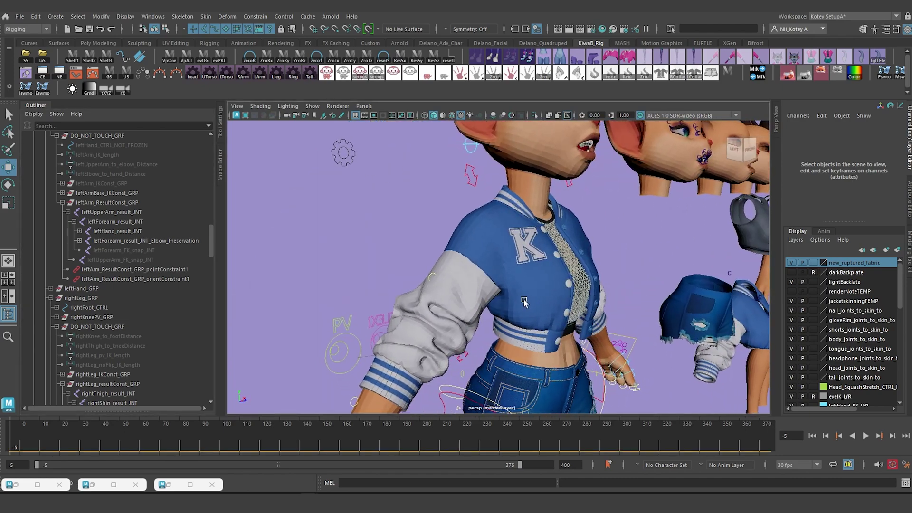
# Delete the Jacket Primary, Secondary and Tertiary Ctrls Vis attributes from upperTorso_settings_CTRL
pyautogui.scroll(4, 505, 297)
pyautogui.keyDown('alt'); pyautogui.moveTo(506, 299); pyautogui.dragTo(496, 297); pyautogui.keyUp('alt')
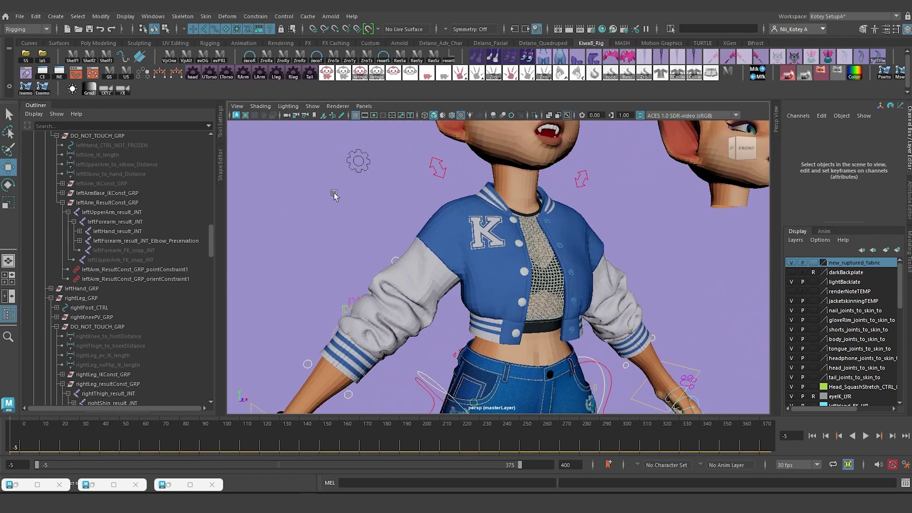
pyautogui.click(357, 160)
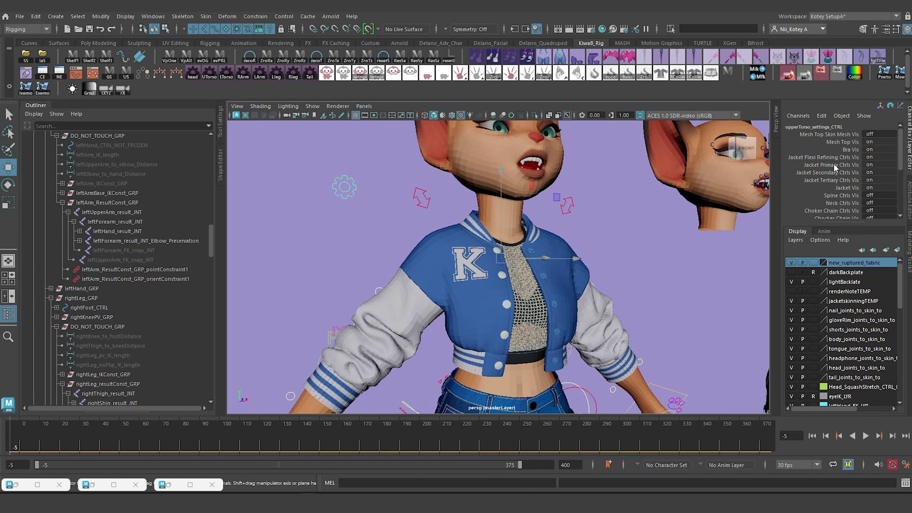
pyautogui.moveTo(823, 165); pyautogui.dragTo(827, 181)
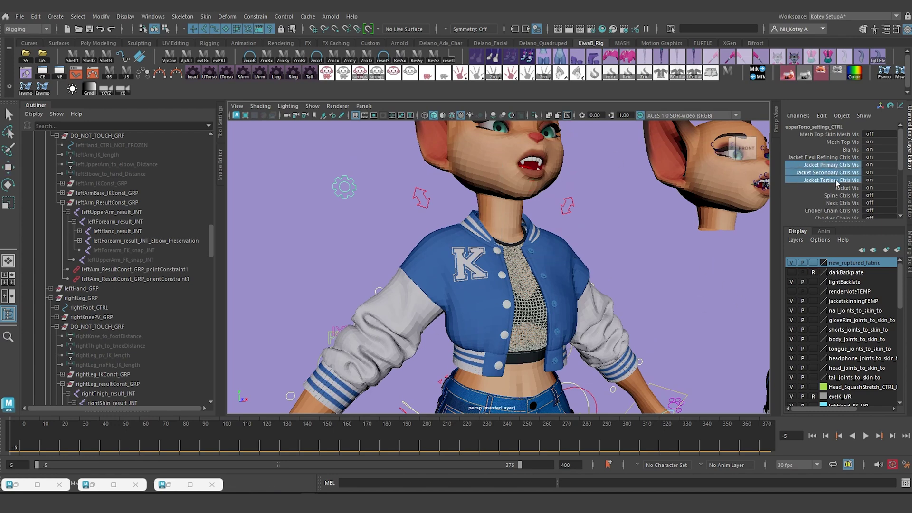
pyautogui.click(822, 116)
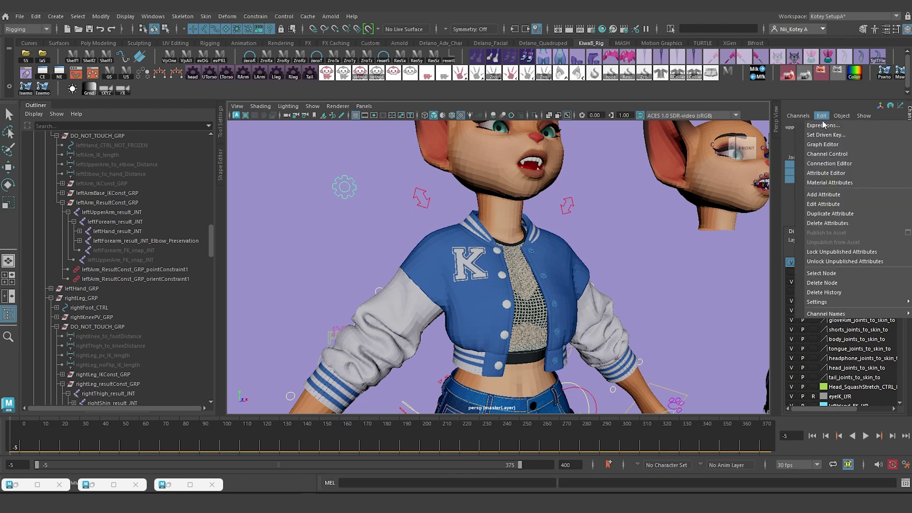
pyautogui.click(826, 224)
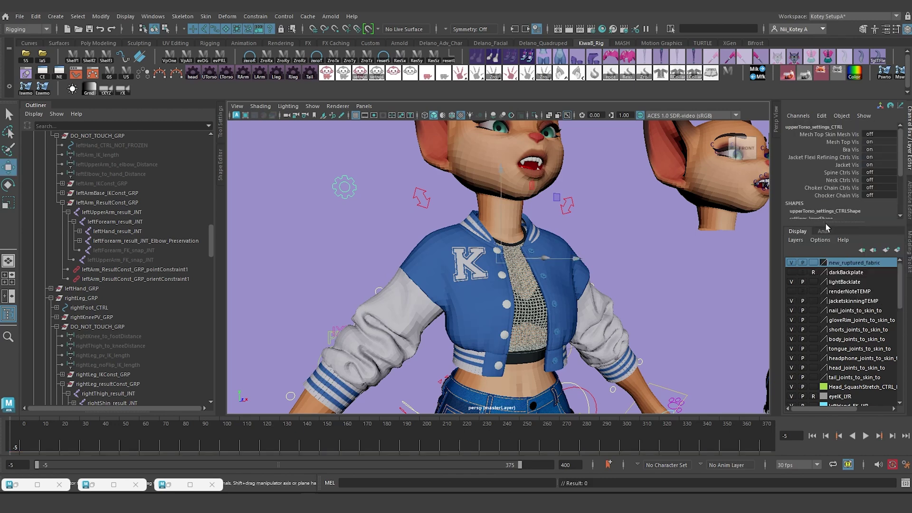
# Delete the Jacket Flexi Refining Ctrls Vis attribute from upperTorso_settings_CTRL
pyautogui.click(816, 156)
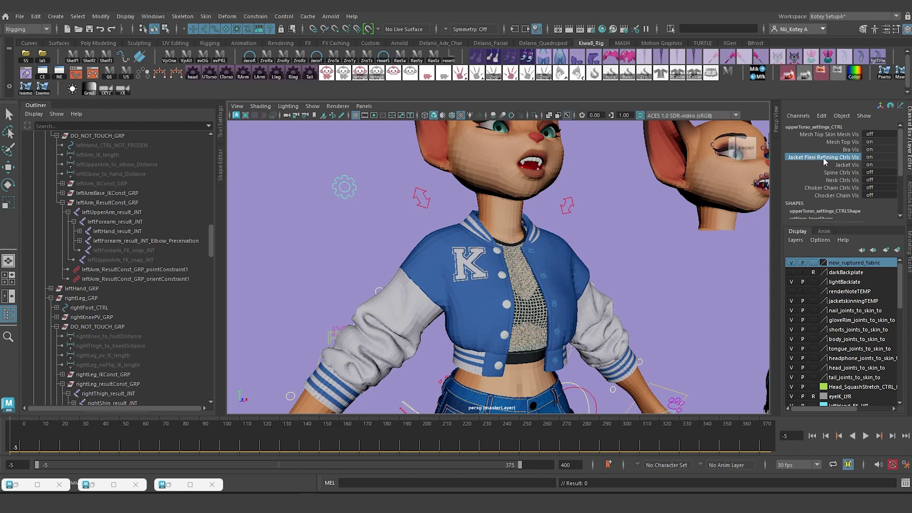
pyautogui.click(822, 117)
pyautogui.click(824, 223)
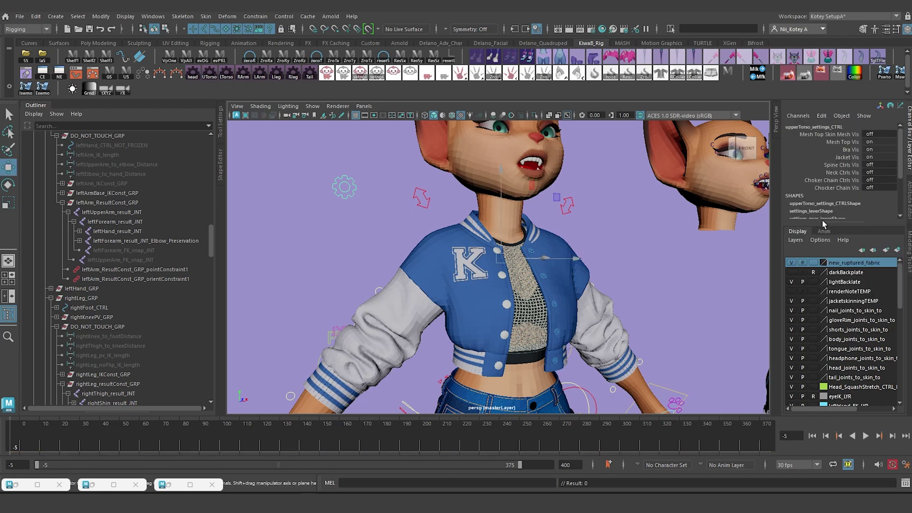
# Examine the varsity jacket from several angles and the js_fabric_innards mesh inside the ripped holes of the jean shorts
pyautogui.keyDown('alt'); pyautogui.moveTo(522, 306); pyautogui.dragTo(444, 307); pyautogui.keyUp('alt')
pyautogui.keyDown('alt'); pyautogui.moveTo(487, 327); pyautogui.dragTo(468, 285, button='right'); pyautogui.keyUp('alt')
pyautogui.keyDown('alt'); pyautogui.moveTo(468, 304); pyautogui.dragTo(470, 238, button='middle'); pyautogui.keyUp('alt')
pyautogui.keyDown('alt'); pyautogui.moveTo(470, 240); pyautogui.dragTo(441, 269); pyautogui.keyUp('alt')
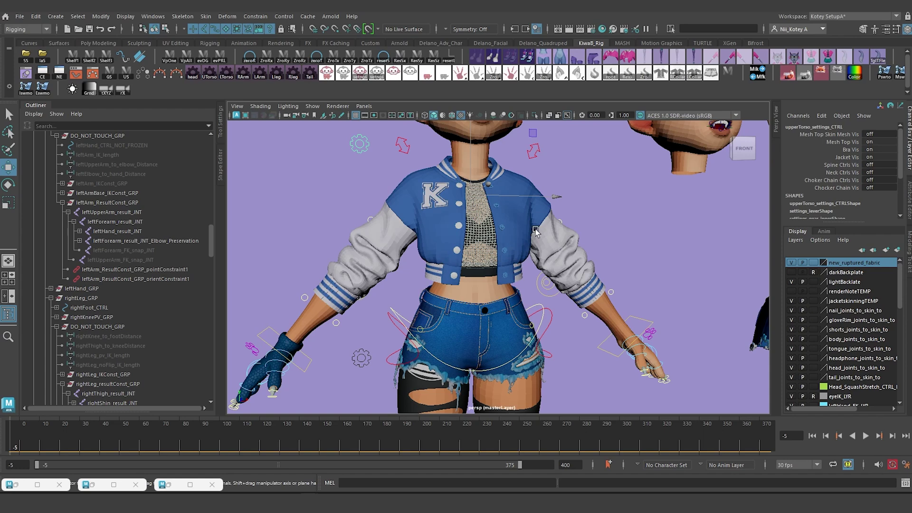
pyautogui.keyDown('alt'); pyautogui.moveTo(532, 230); pyautogui.dragTo(468, 241); pyautogui.keyUp('alt')
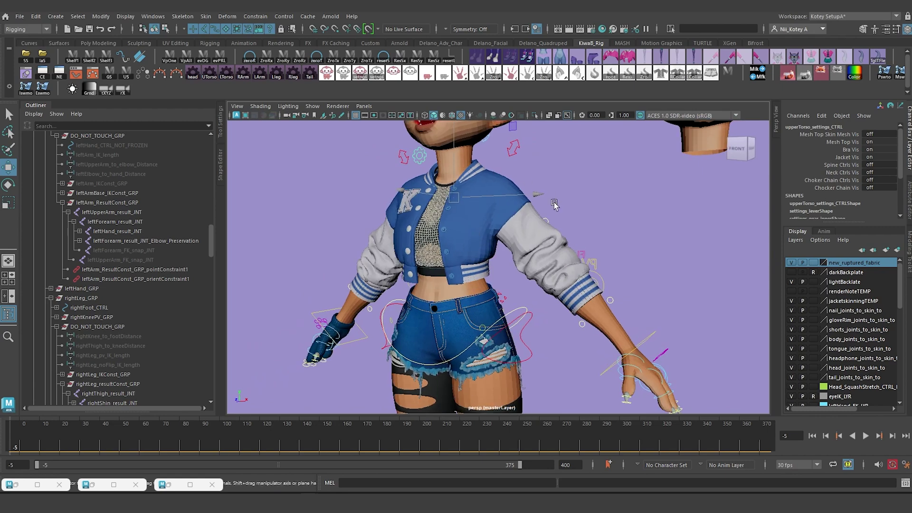
pyautogui.keyDown('alt'); pyautogui.moveTo(466, 285); pyautogui.dragTo(594, 251); pyautogui.keyUp('alt')
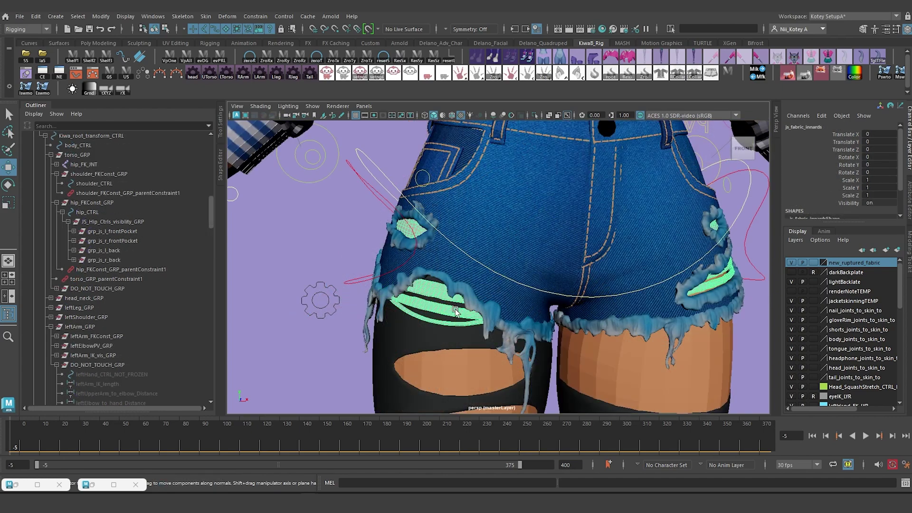
pyautogui.keyDown('alt'); pyautogui.moveTo(452, 313); pyautogui.dragTo(446, 314); pyautogui.keyUp('alt')
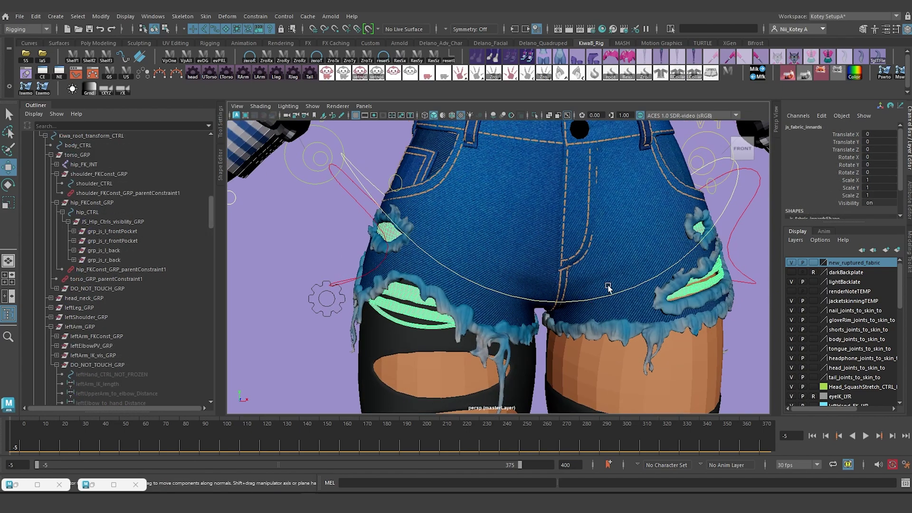
pyautogui.keyDown('alt'); pyautogui.moveTo(429, 346); pyautogui.dragTo(423, 347); pyautogui.keyUp('alt')
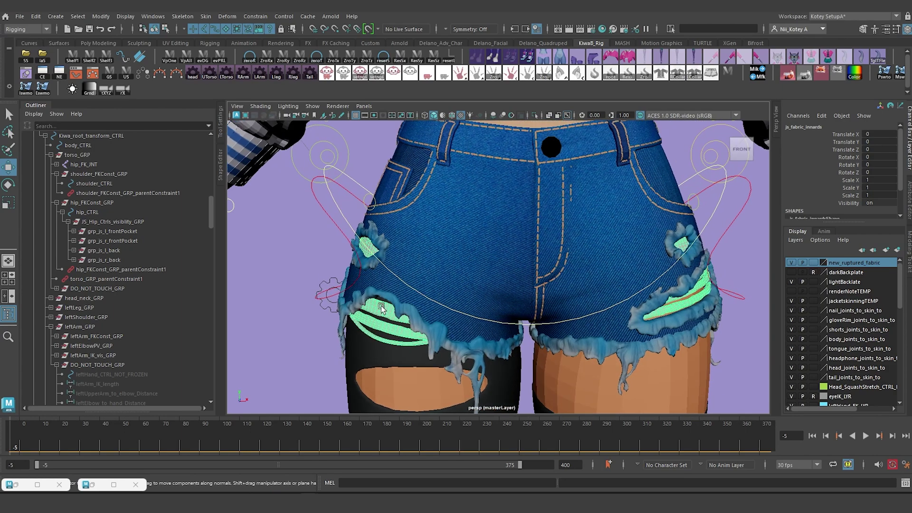
pyautogui.keyDown('alt'); pyautogui.moveTo(477, 312); pyautogui.dragTo(600, 311); pyautogui.keyUp('alt')
# Move hip_CTRL about -4.33 along X to test how the shorts and inner fabric follow, and undo the move
pyautogui.click(345, 201)
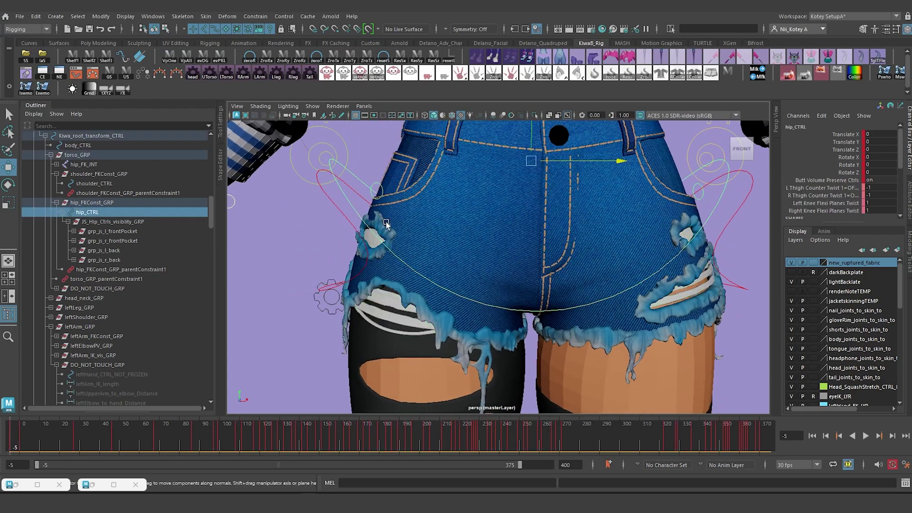
pyautogui.moveTo(616, 163); pyautogui.dragTo(574, 168)
pyautogui.hotkey('ctrl', 'z')
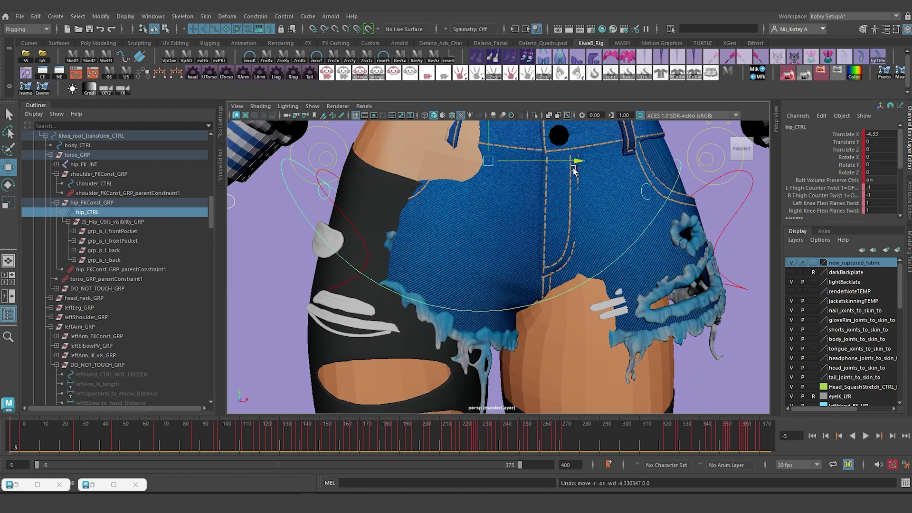
# Select the wrap_fabicInnards_to_body deformer node of the js_fabric_innards mesh by its copied name
pyautogui.click(290, 368)
pyautogui.click(389, 322)
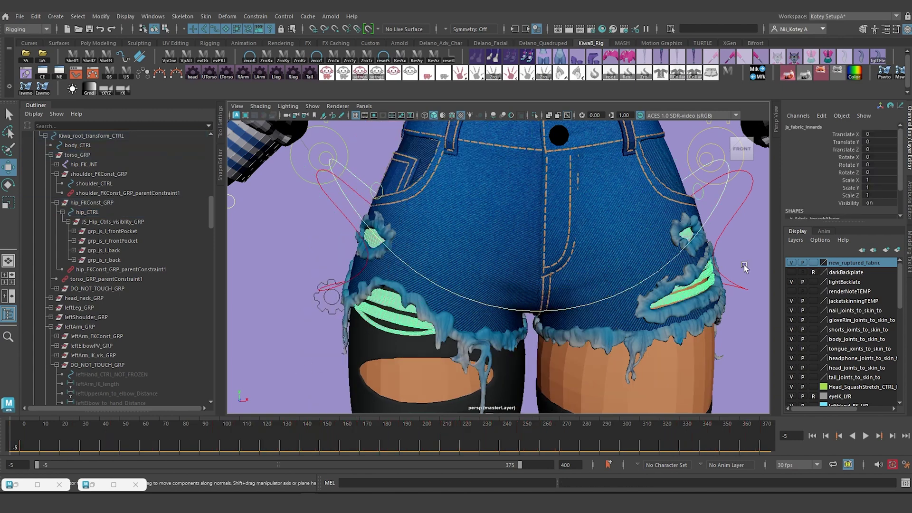
pyautogui.scroll(-2, 830, 206)
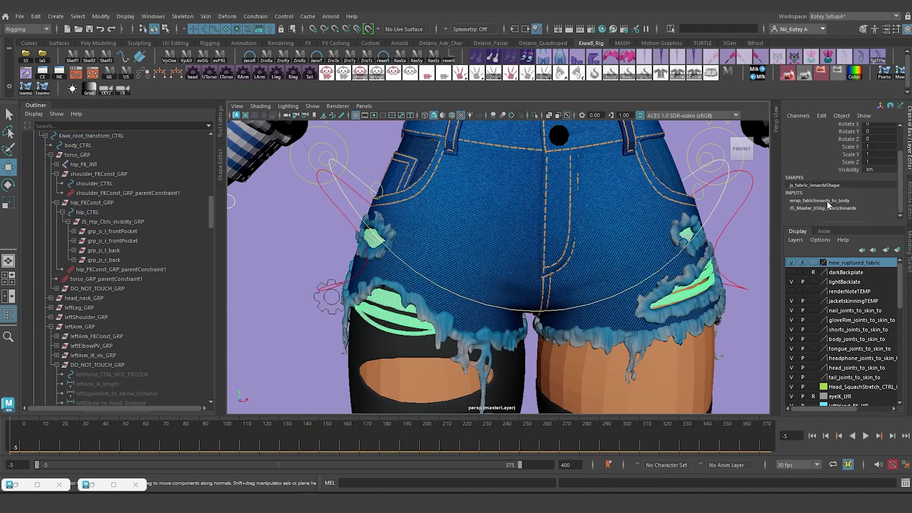
pyautogui.click(814, 200)
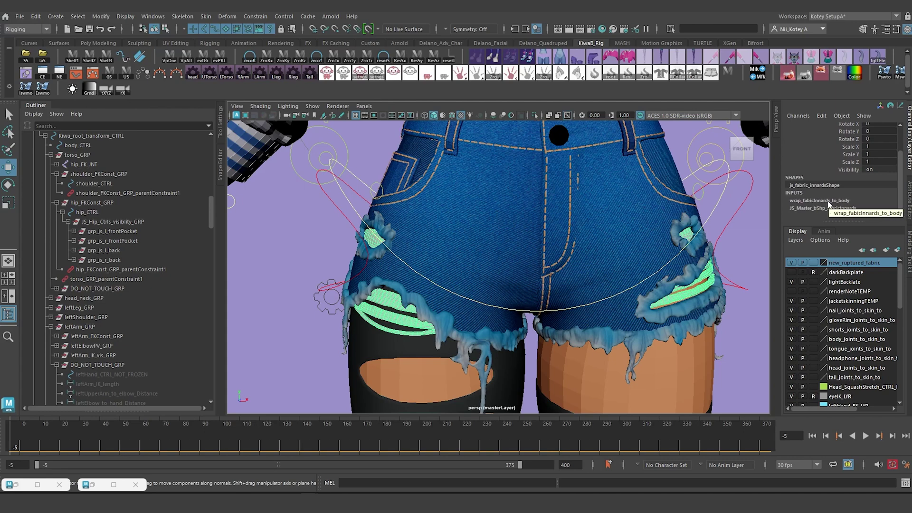
pyautogui.doubleClick(827, 201)
pyautogui.hotkey('ctrl', 'c')
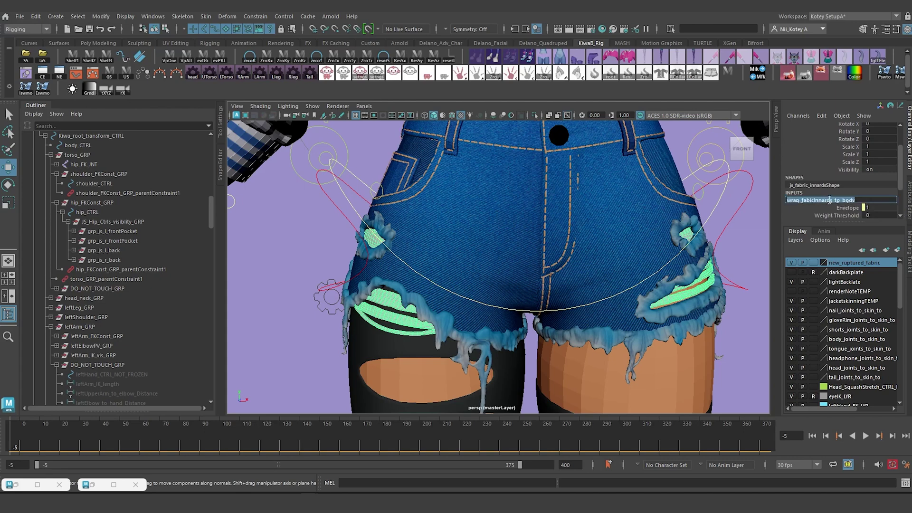
pyautogui.click(715, 29)
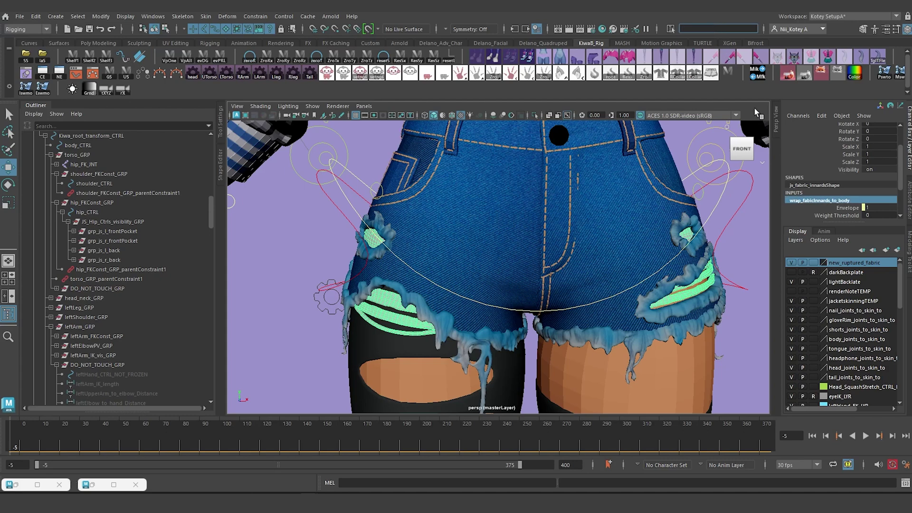
pyautogui.hotkey('ctrl', 'v')
pyautogui.press('Return')
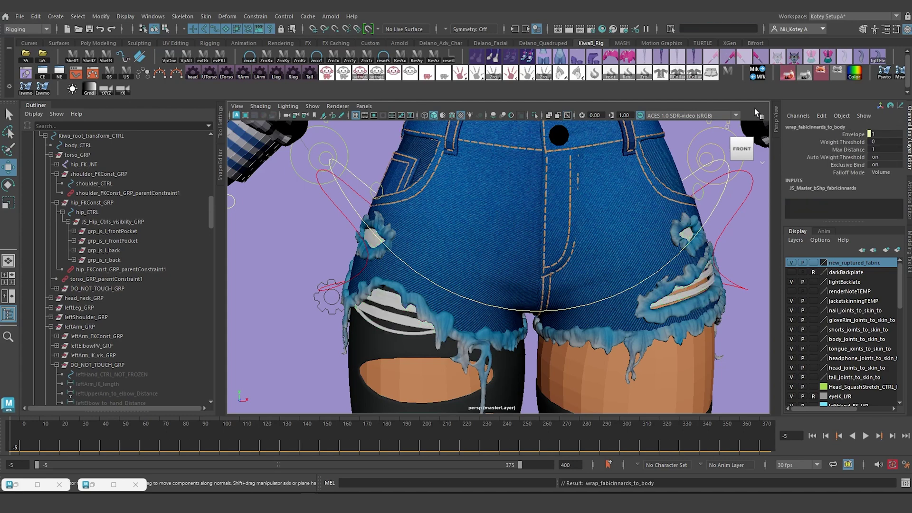
pyautogui.click(502, 220)
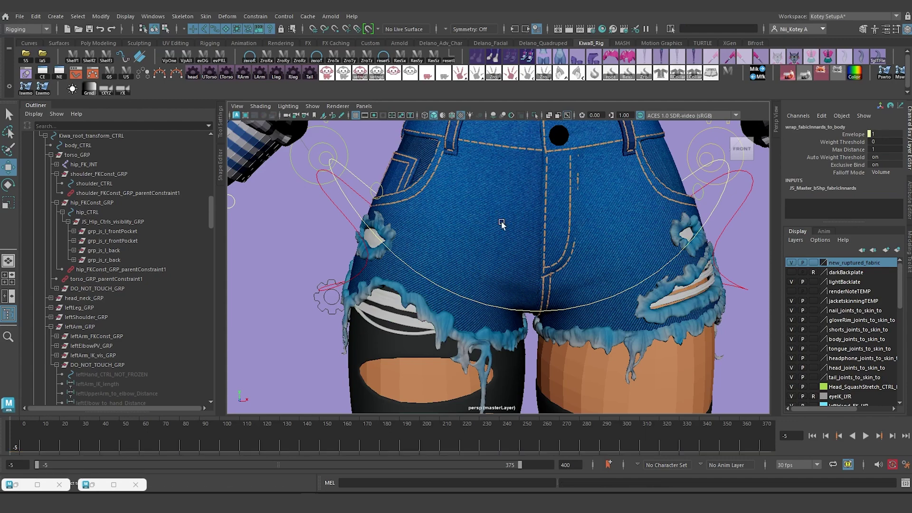
# Test the inner fabric again by shifting hip_CTRL about -2.51 along X, and undo the shift
pyautogui.click(349, 202)
pyautogui.moveTo(617, 161); pyautogui.dragTo(591, 177)
pyautogui.hotkey('ctrl', 'z')
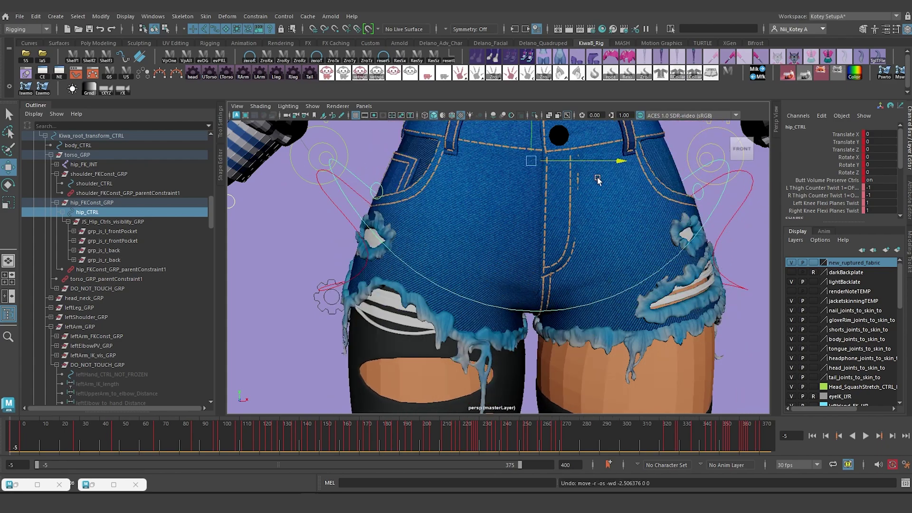